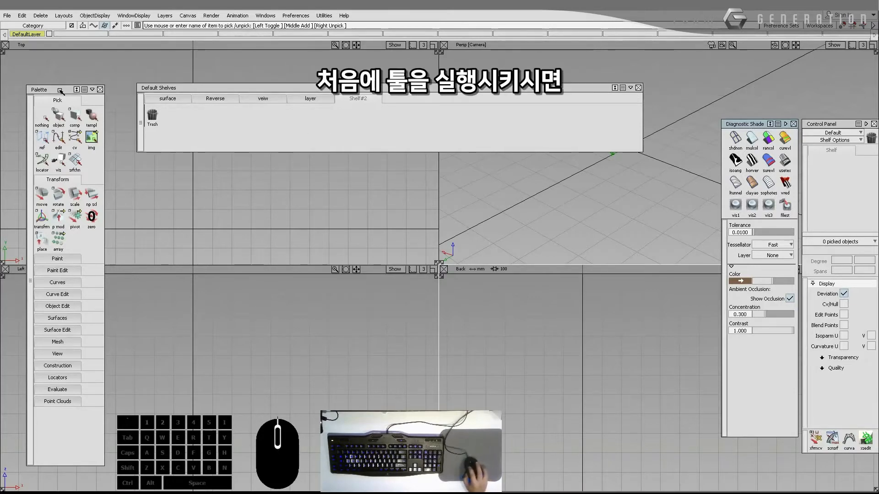
left_click_drag(60, 89, 66, 88)
left_click_drag(191, 88, 190, 94)
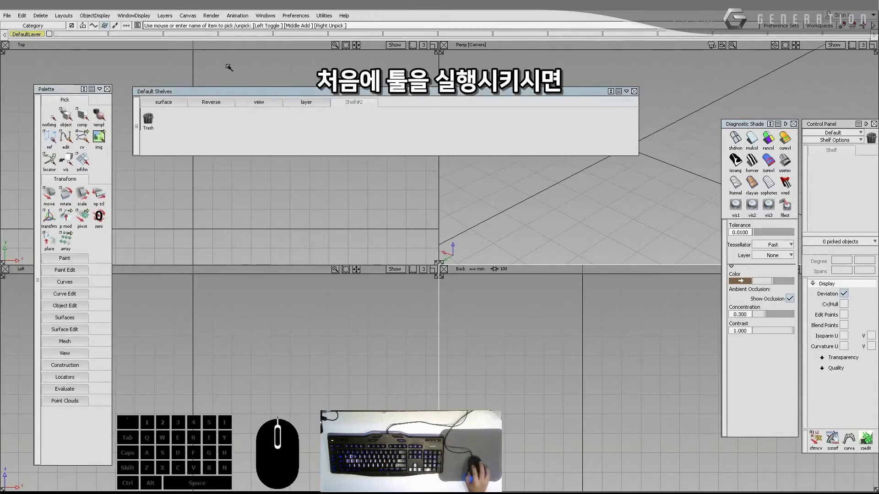
Step: Toggle the display of the Palette window twice, and do the same for the Shelves window
left_click(265, 15)
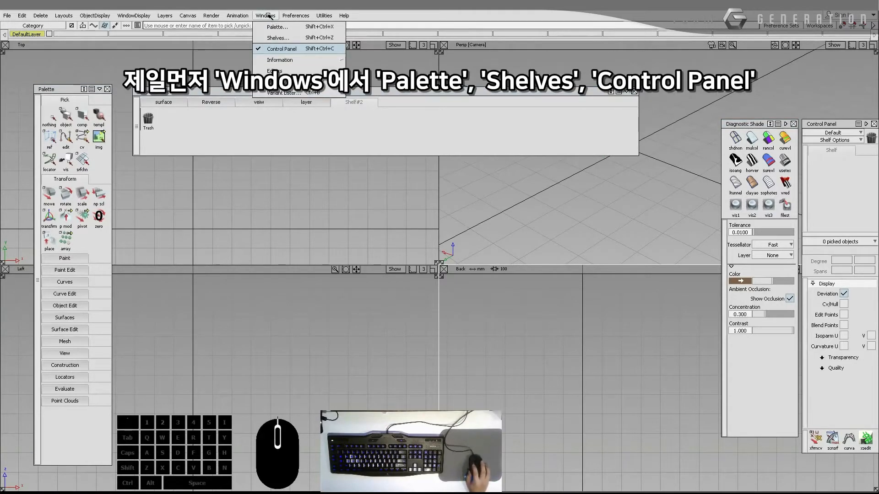
left_click(269, 29)
left_click(268, 17)
left_click(270, 29)
left_click(268, 16)
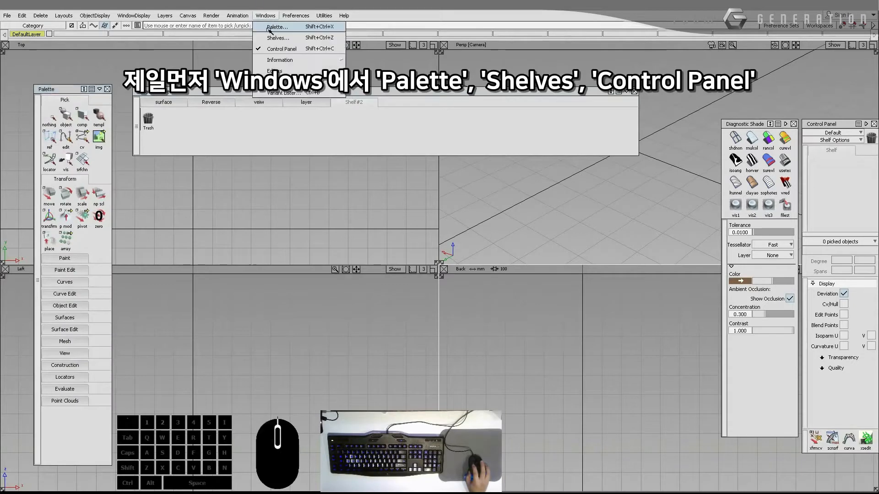
left_click(274, 37)
left_click(266, 16)
left_click(274, 37)
Step: Toggle the Control Panel twice, and switch the Diagnostic Shade window off and on again
left_click(266, 17)
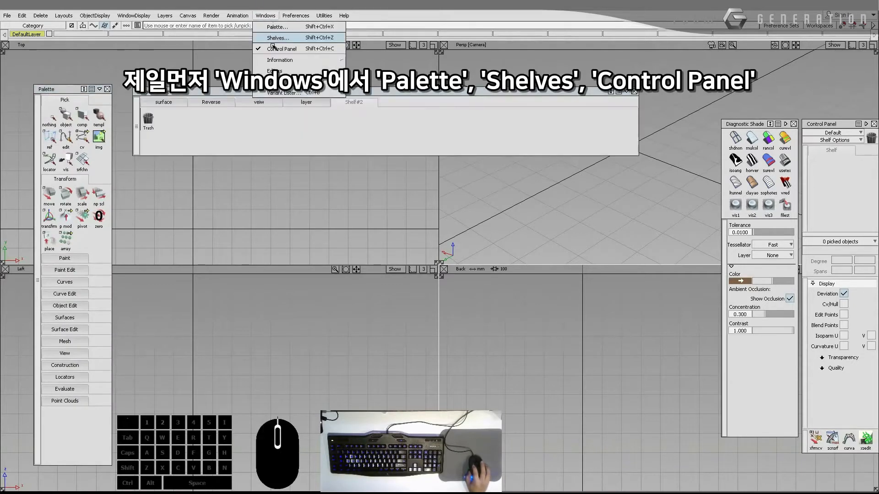
left_click(275, 49)
left_click(265, 15)
left_click(274, 48)
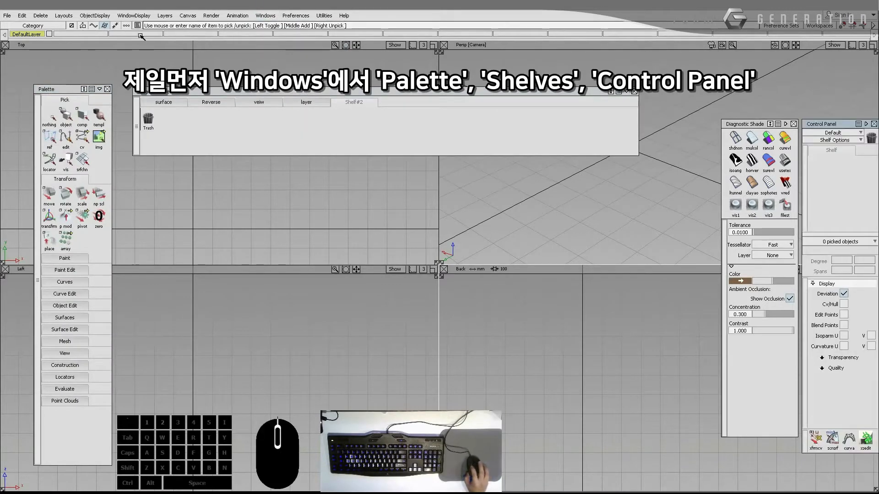
left_click(104, 16)
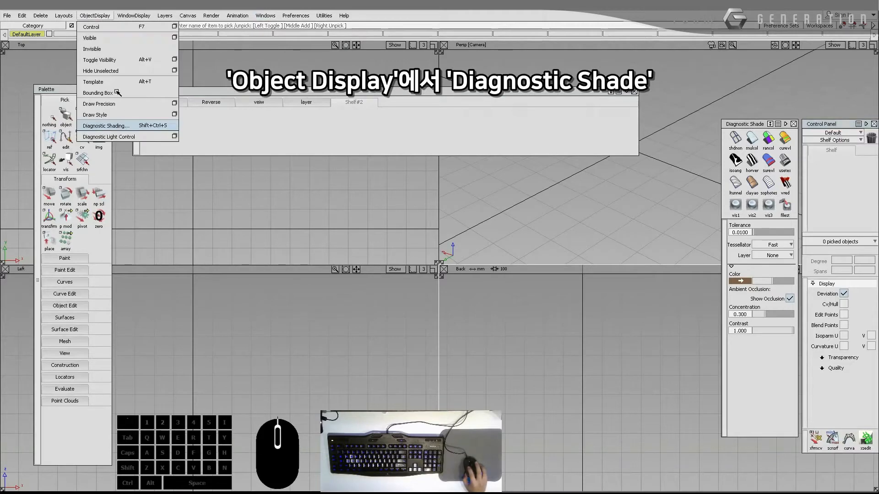
left_click(118, 126)
left_click(94, 15)
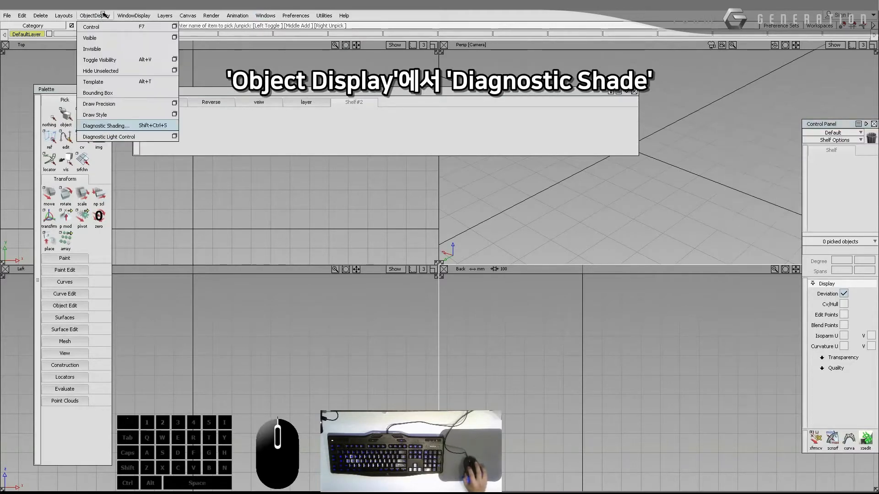
left_click(120, 126)
left_click_drag(374, 91, 402, 110)
left_click_drag(72, 89, 75, 96)
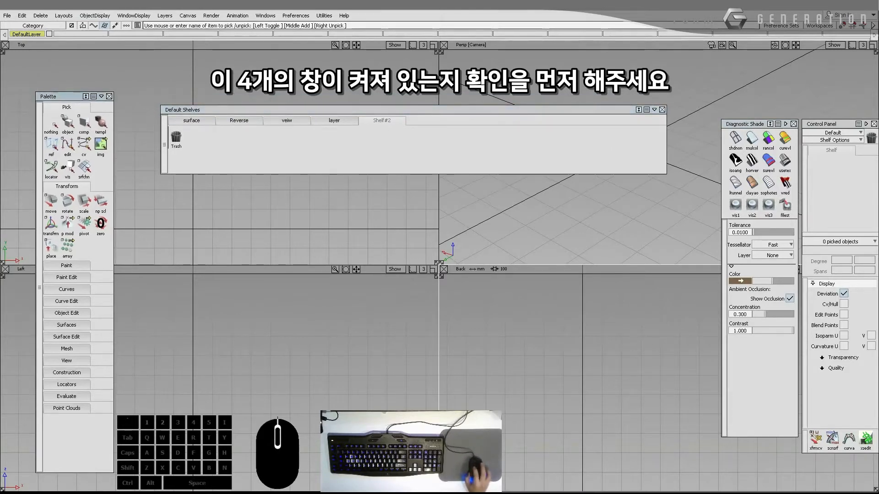
Step: Set the menu preference to Long Menus and check that this option is the active one
left_click(295, 15)
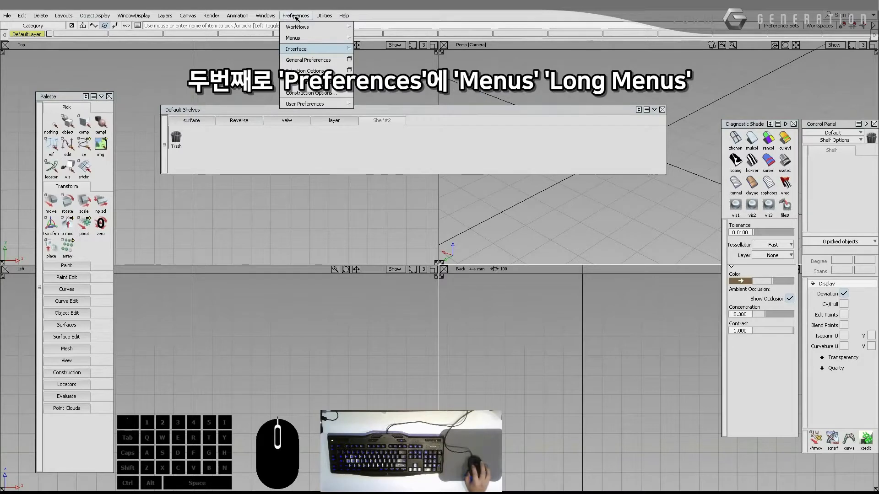
left_click(311, 40)
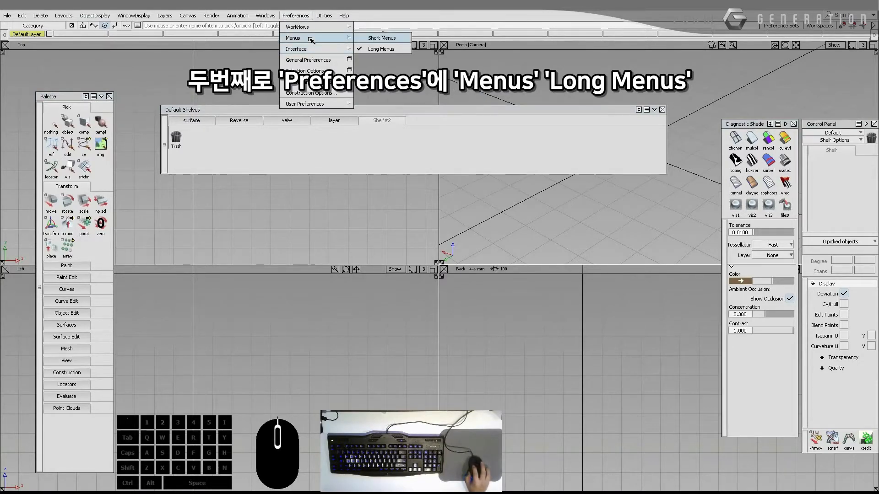
left_click(381, 49)
left_click(296, 15)
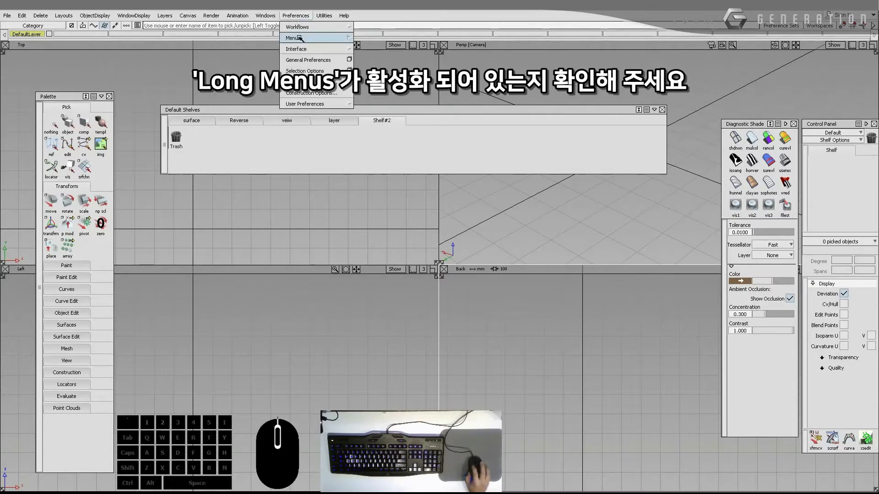
left_click(300, 37)
left_click(375, 48)
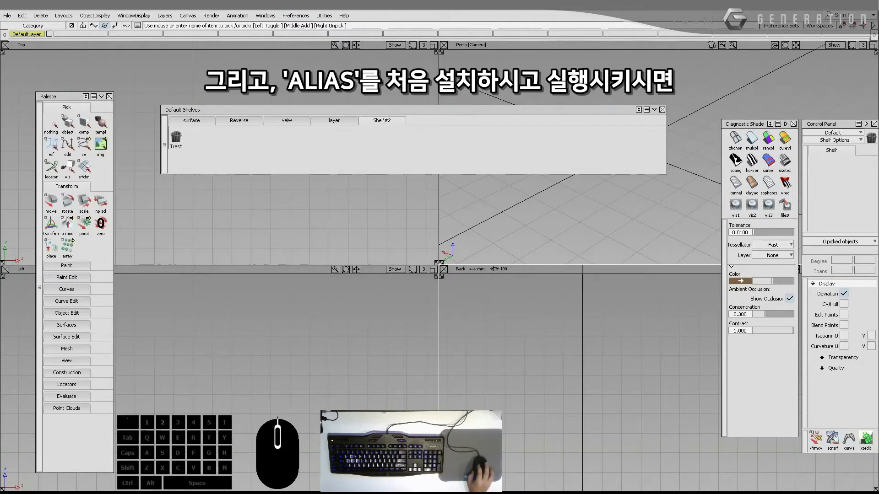
Step: Hide the layer bar and display it again with Toggle Layer Bar
left_click(164, 15)
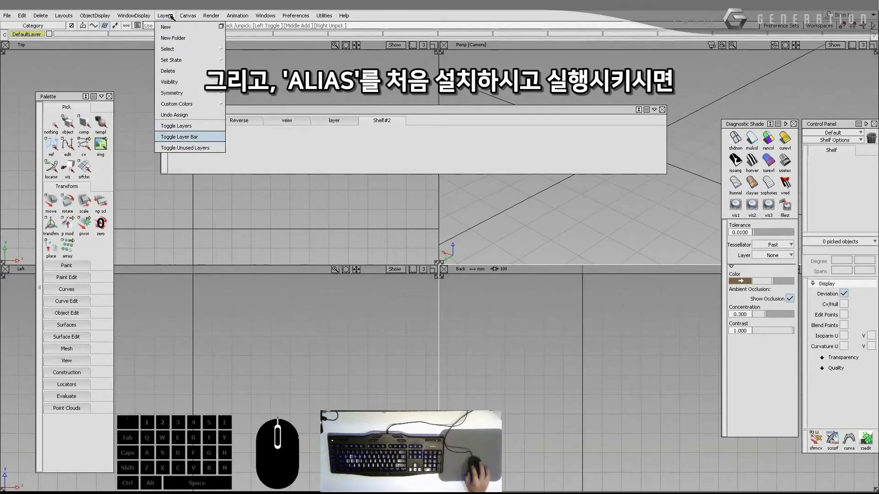
left_click(180, 134)
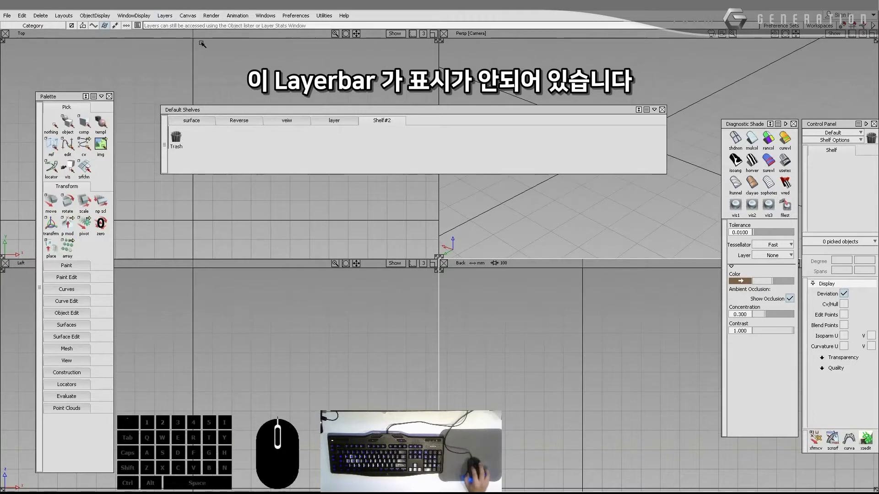
left_click(170, 17)
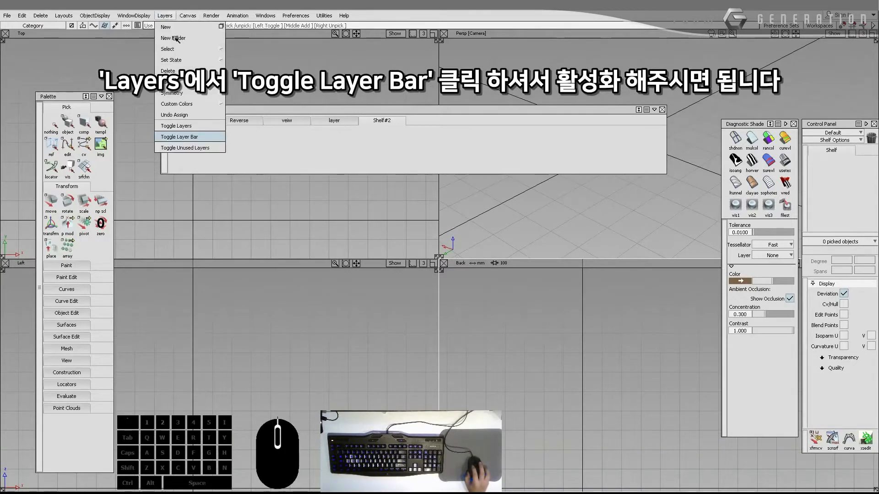
left_click(181, 137)
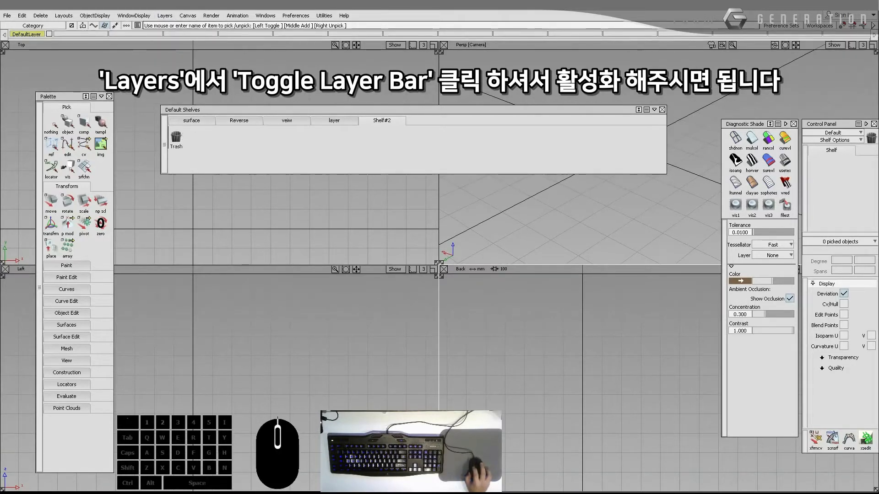
left_click_drag(345, 111, 351, 106)
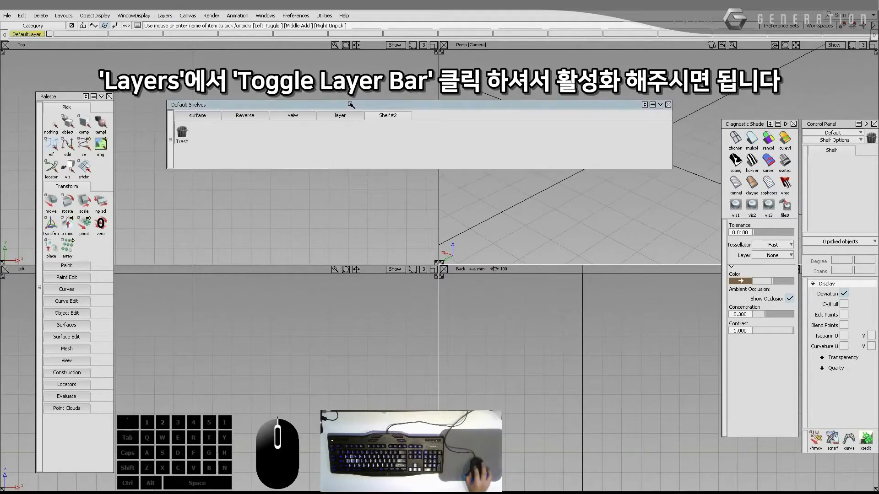
left_click_drag(68, 101, 77, 103)
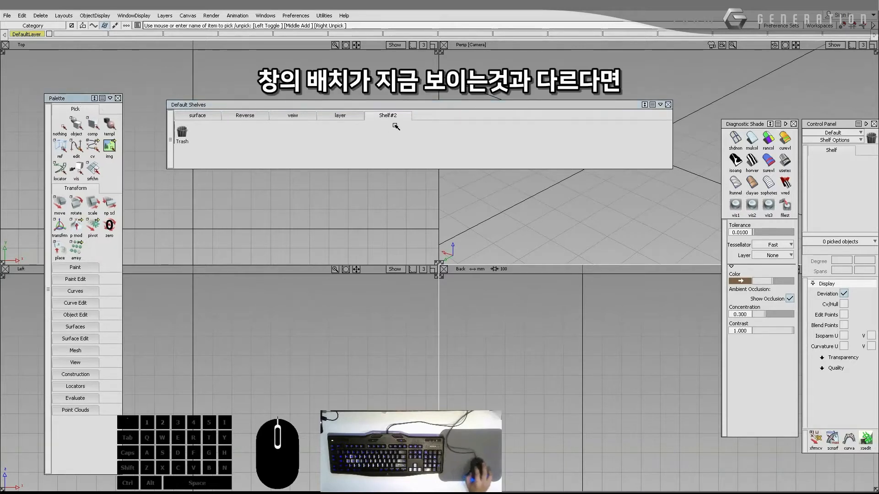
left_click_drag(398, 109, 402, 109)
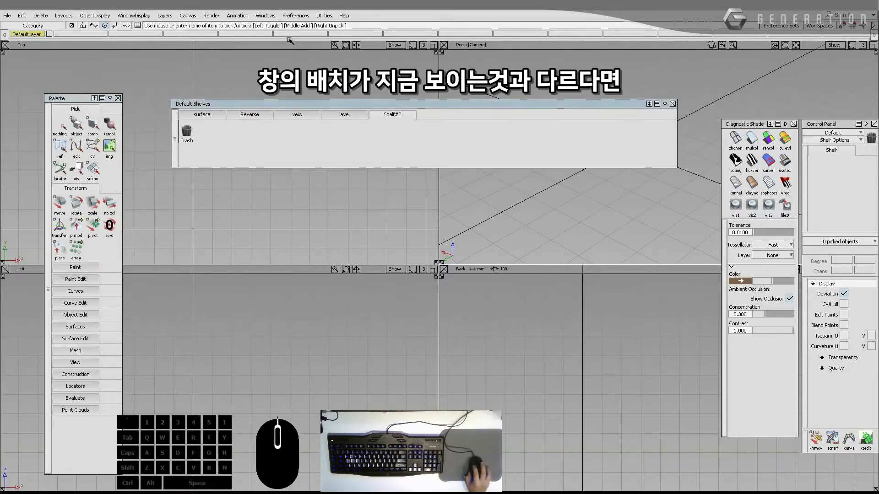
Step: Configure the Palette/Shelves Layout with the palette position Left and the shelf position Top, and apply it
left_click(296, 15)
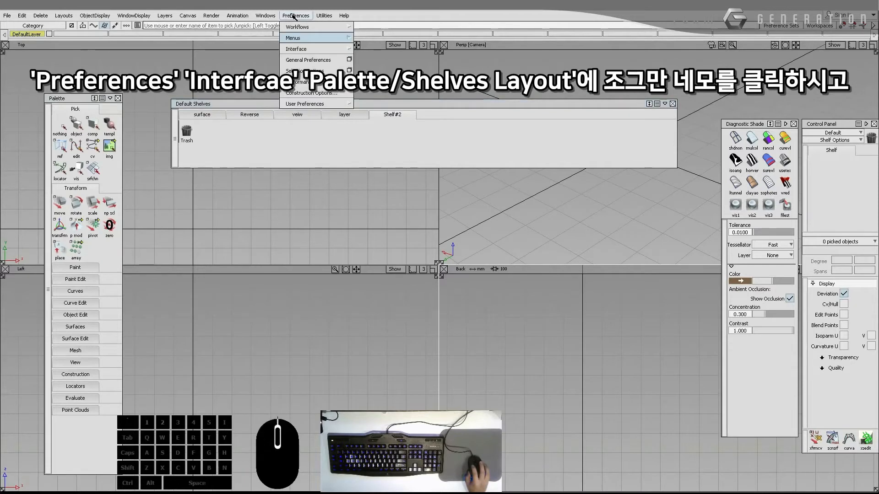
mouse_move(309, 49)
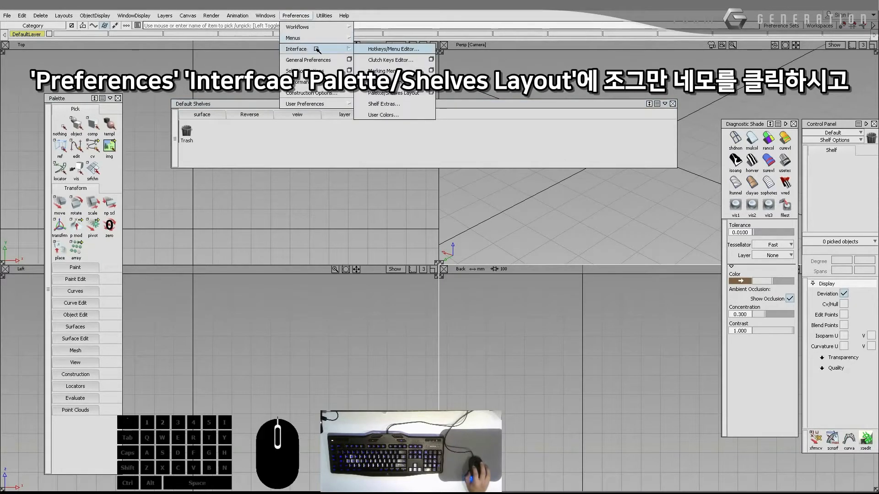
left_click(430, 93)
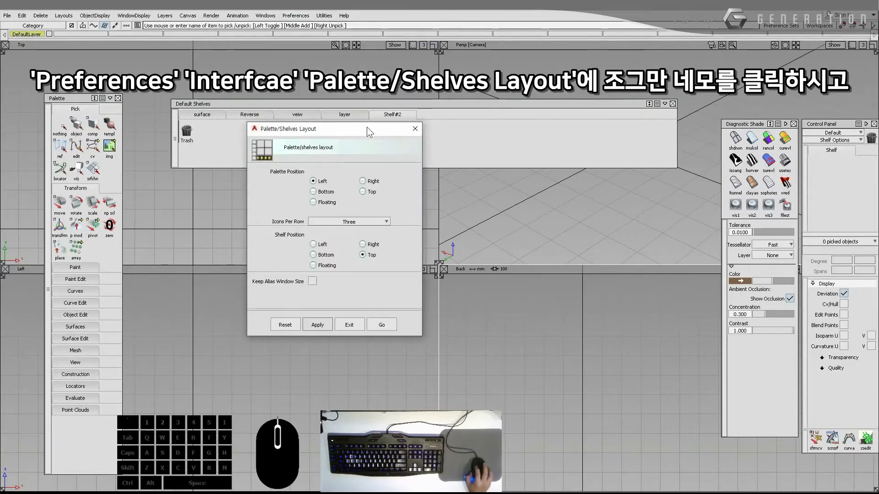
left_click_drag(366, 128, 385, 155)
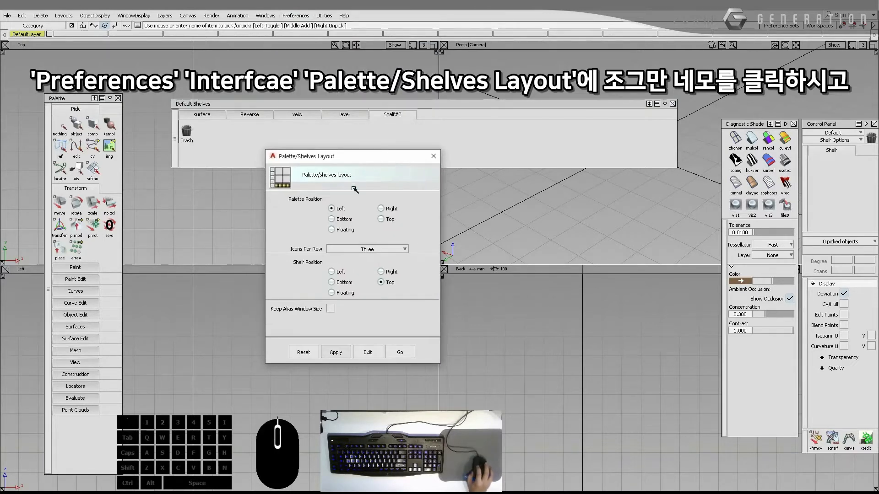
left_click(338, 210)
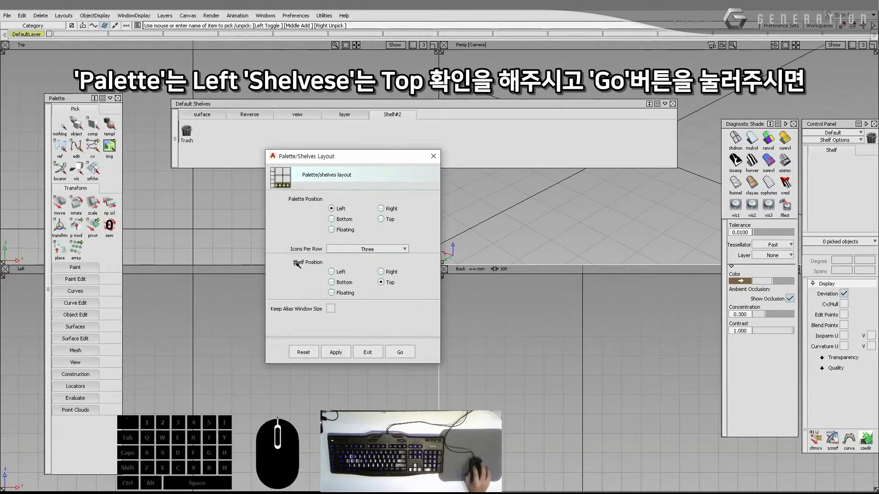
left_click(385, 283)
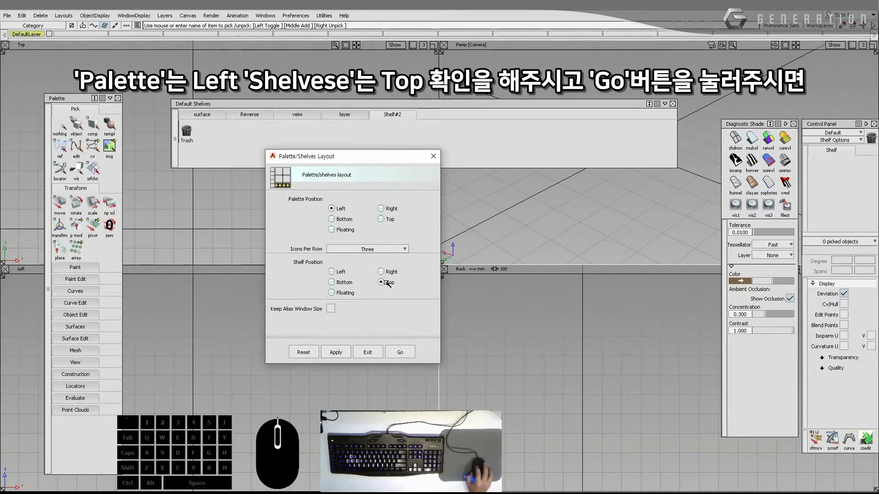
left_click(399, 352)
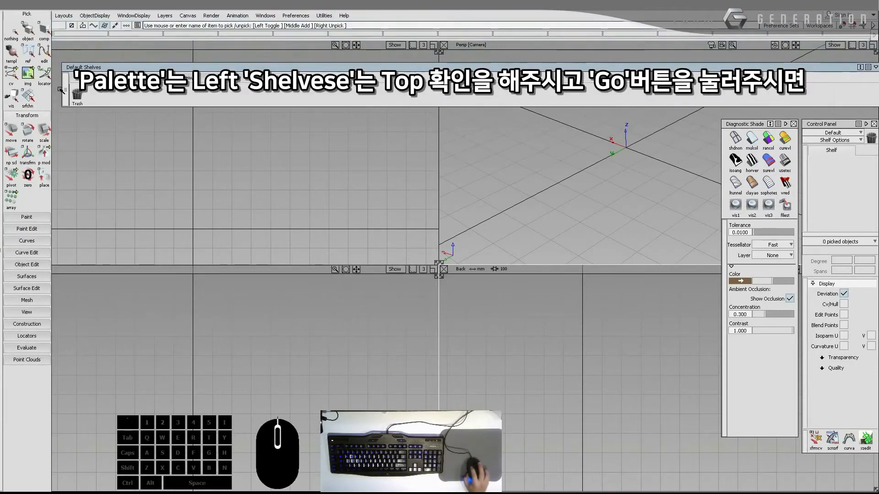
Step: Resize and reposition the Default Shelves and Palette windows so the menu bar and layer bar are uncovered
left_click_drag(62, 89, 257, 92)
left_click_drag(326, 68, 143, 61)
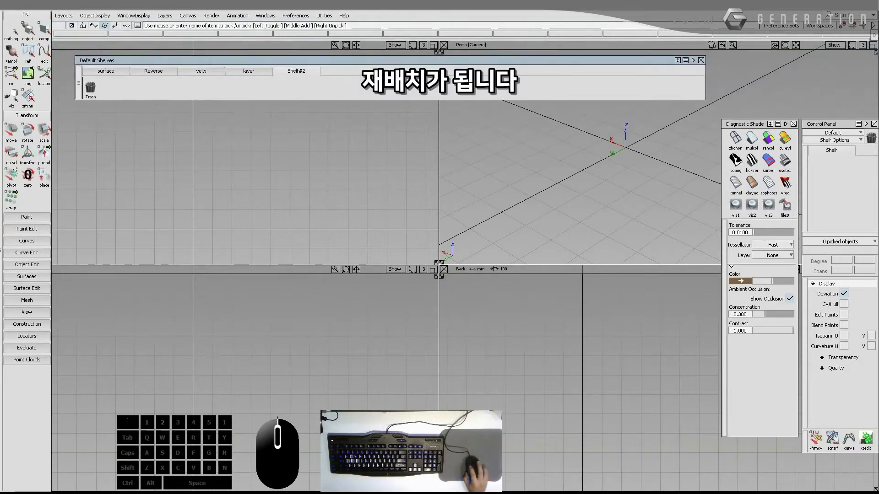
left_click_drag(12, 5, 20, 83)
left_click_drag(64, 108, 69, 108)
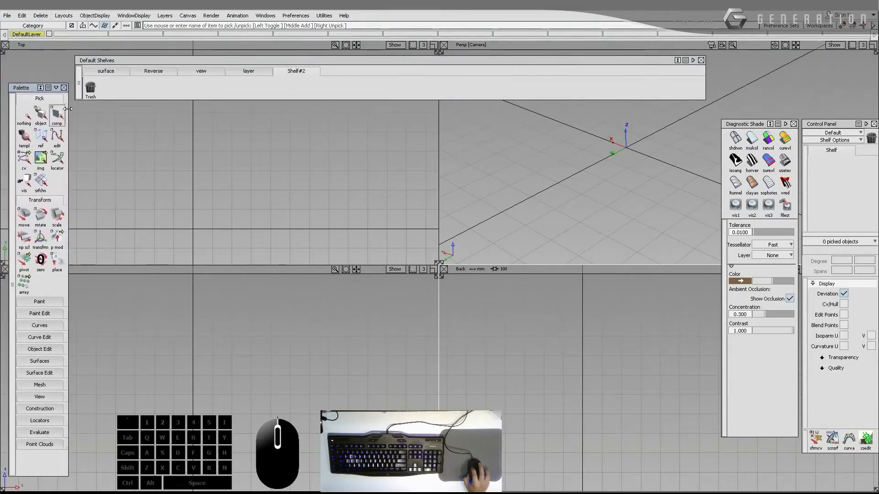
left_click_drag(27, 89, 69, 125)
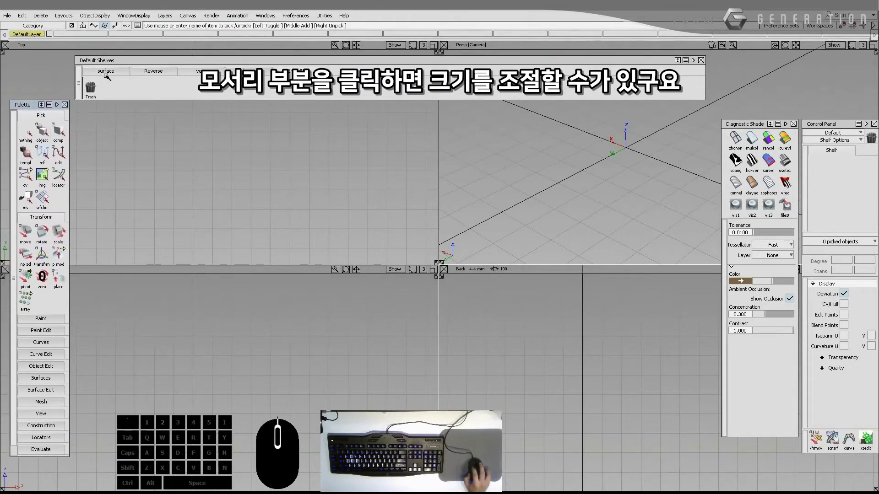
Step: Place the Palette and Default Shelves windows beside each other below the layer bar, and make the shelves window slightly taller
left_click_drag(124, 61, 124, 91)
left_click_drag(32, 106, 34, 102)
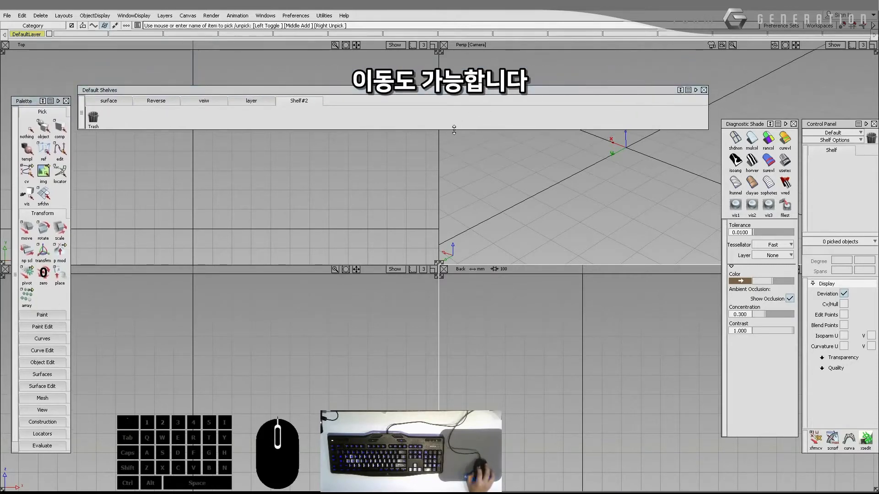
left_click_drag(453, 130, 454, 142)
left_click_drag(455, 92, 460, 118)
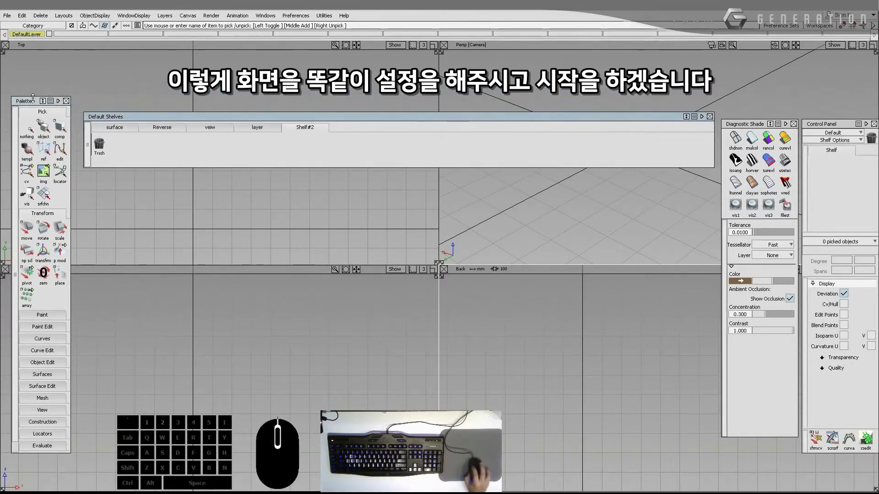
left_click_drag(28, 100, 28, 106)
left_click_drag(126, 118, 125, 108)
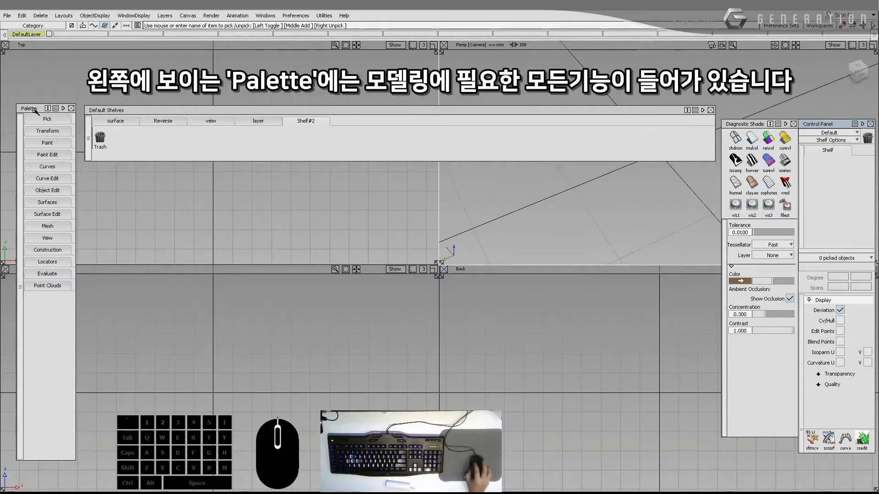
Step: Expand the Pick and Transform groups of the Palette to examine the tools they contain
left_click_drag(32, 110, 32, 107)
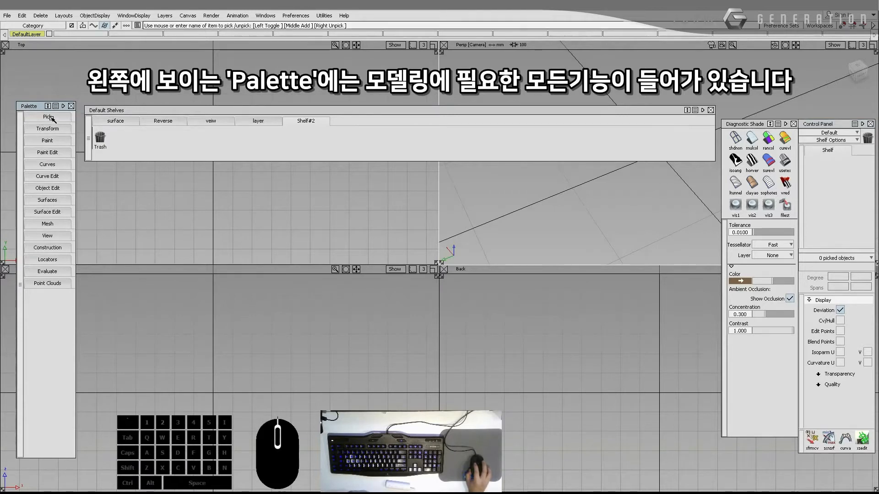
left_click(51, 118)
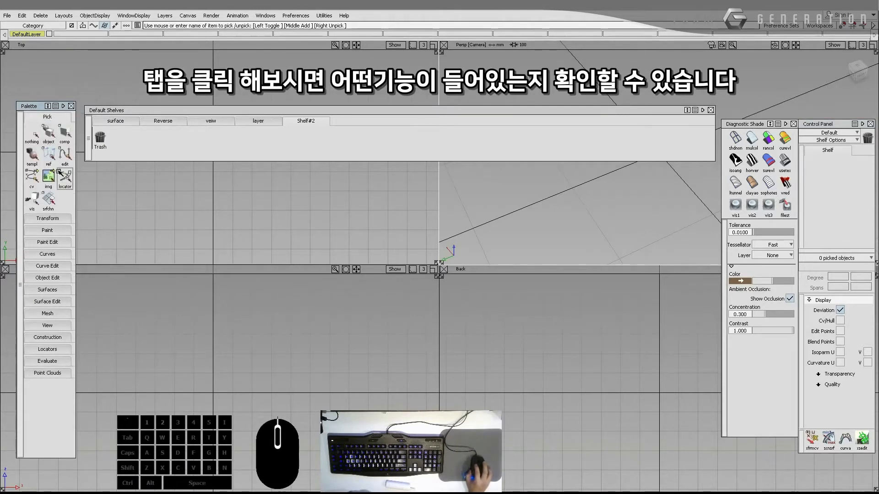
left_click(58, 218)
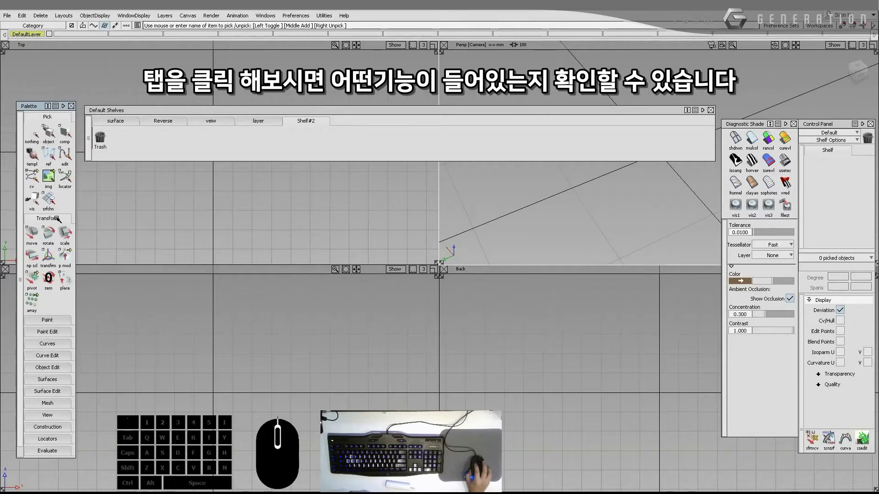
Step: Copy the img, transfrm and cv crv tools from the Palette to the Shelf#2 shelf
left_click_drag(209, 113, 205, 111)
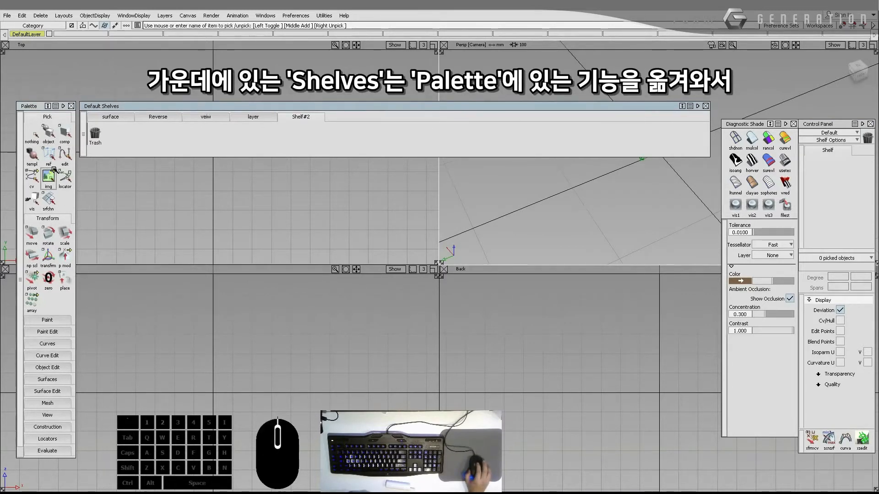
middle_click_drag(48, 177, 113, 137)
middle_click_drag(48, 256, 137, 137)
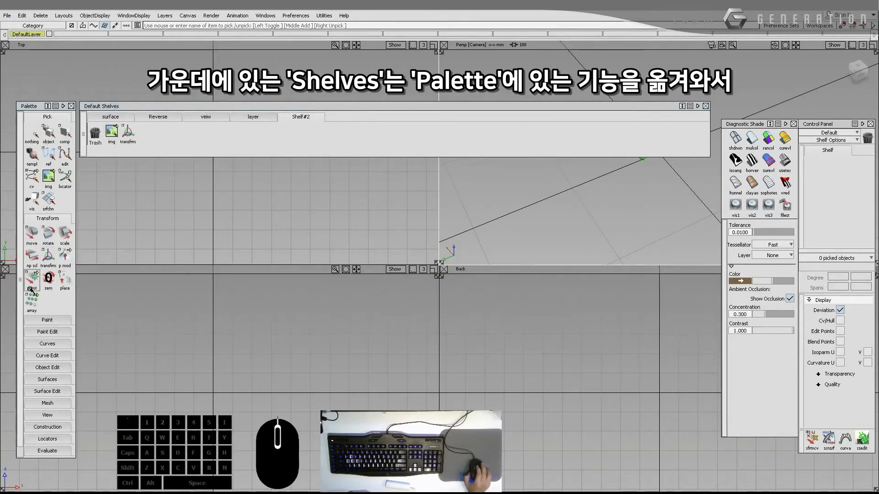
left_click(56, 344)
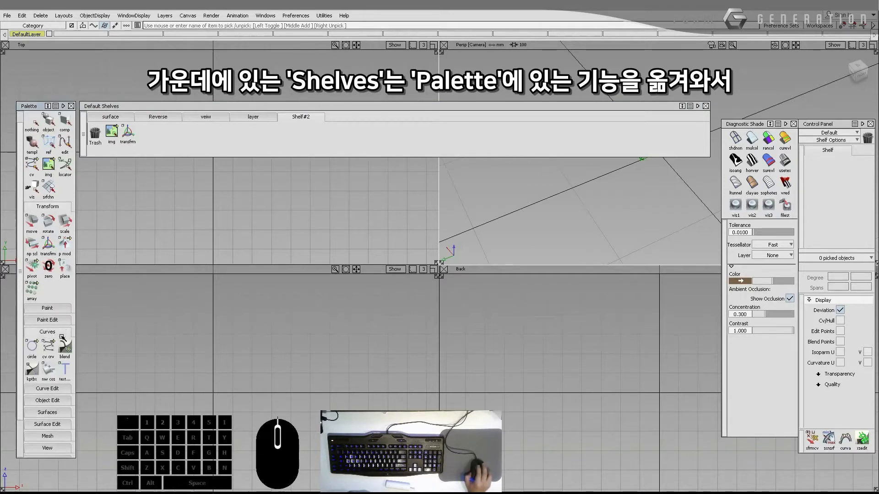
middle_click_drag(48, 346, 158, 137)
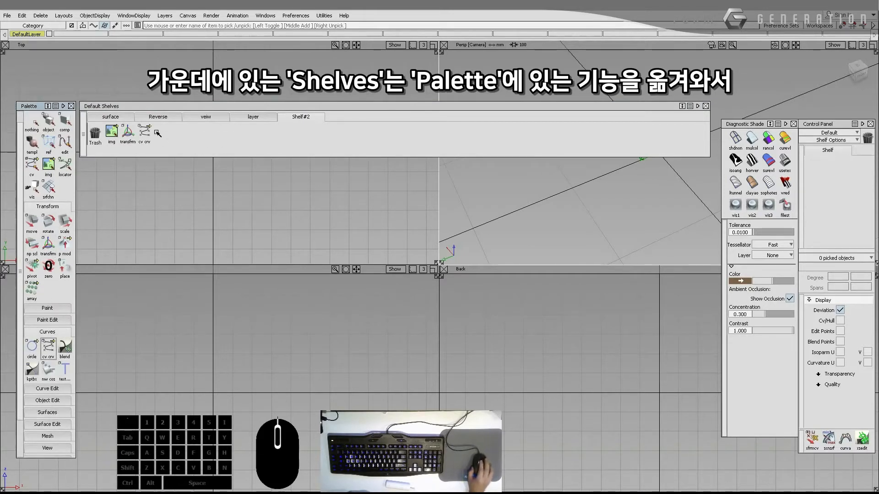
Step: Check the variants of the cv crv tool on Shelf#2, and remove the copied tools into the shelf's Trash
left_click(185, 143)
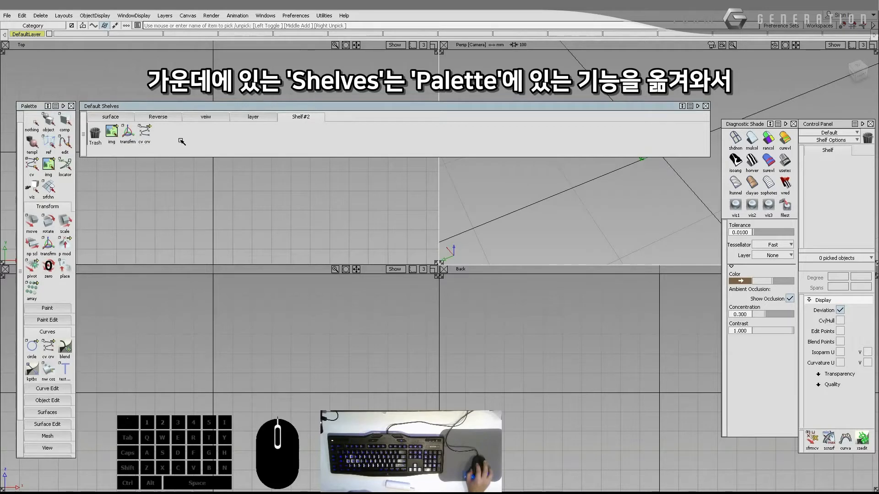
left_click(145, 133)
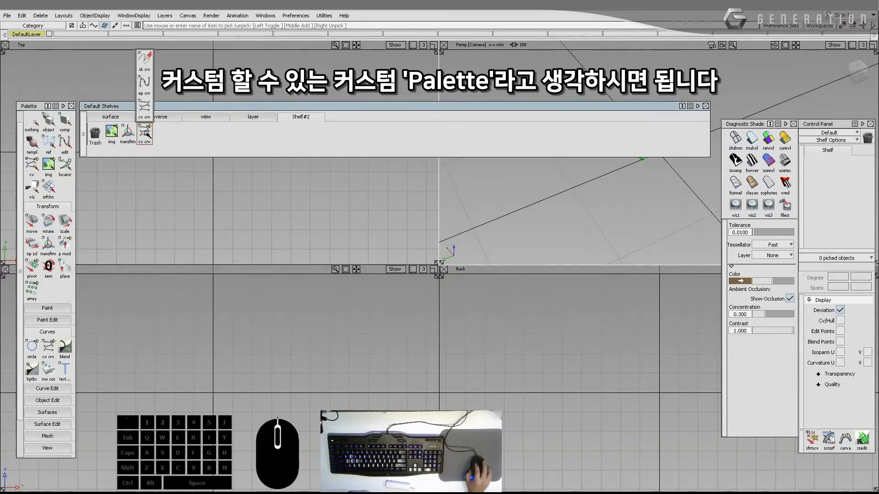
left_click(191, 137)
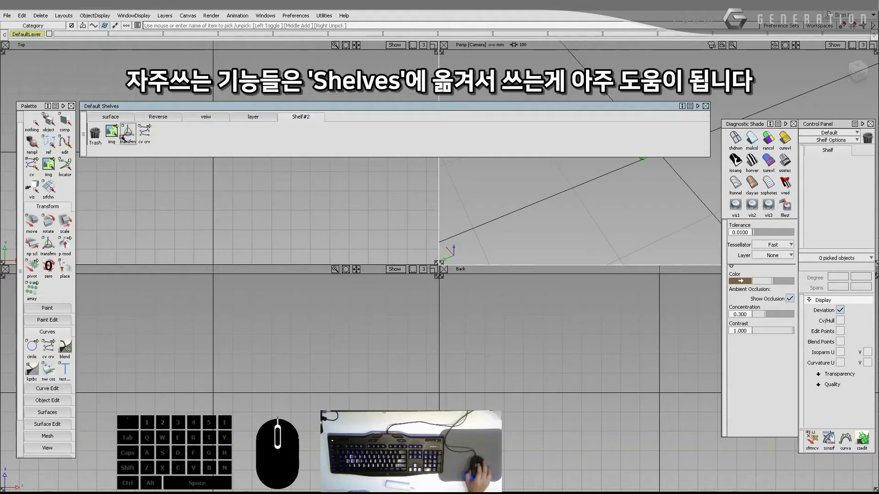
middle_click_drag(112, 133, 94, 136)
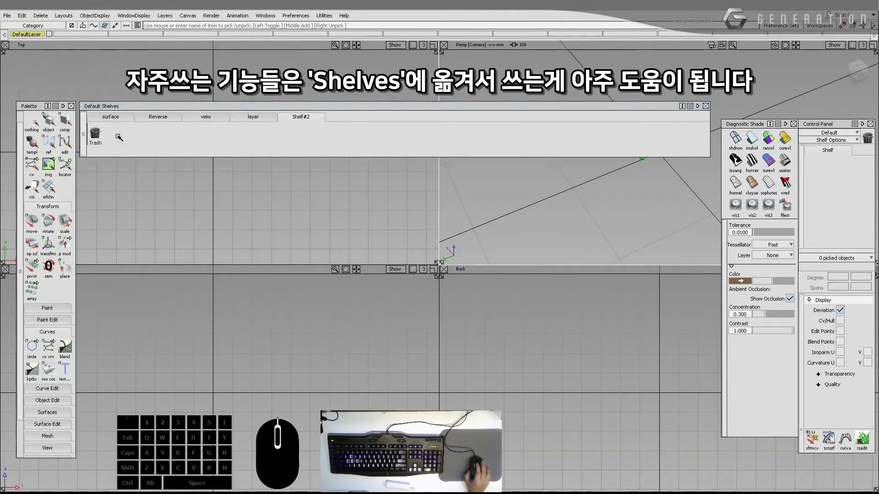
Step: Collapse the Control Panel and expand it again
double_click(820, 125)
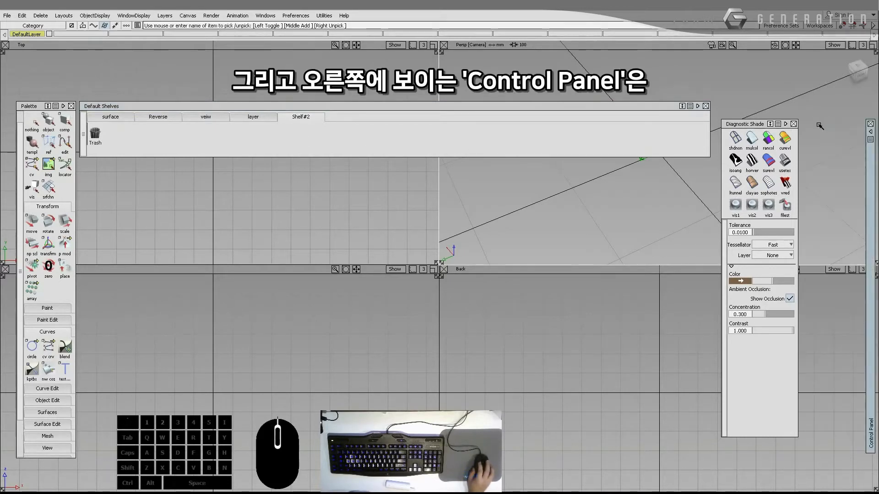
left_click(871, 133)
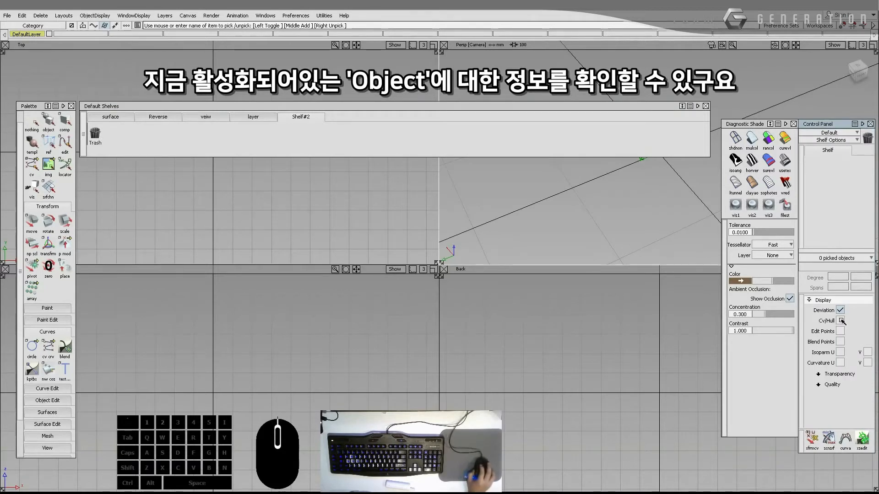
Step: Go through the shading modes in the first two rows of Diagnostic Shade to examine the settings each one offers
left_click(751, 137)
left_click(767, 137)
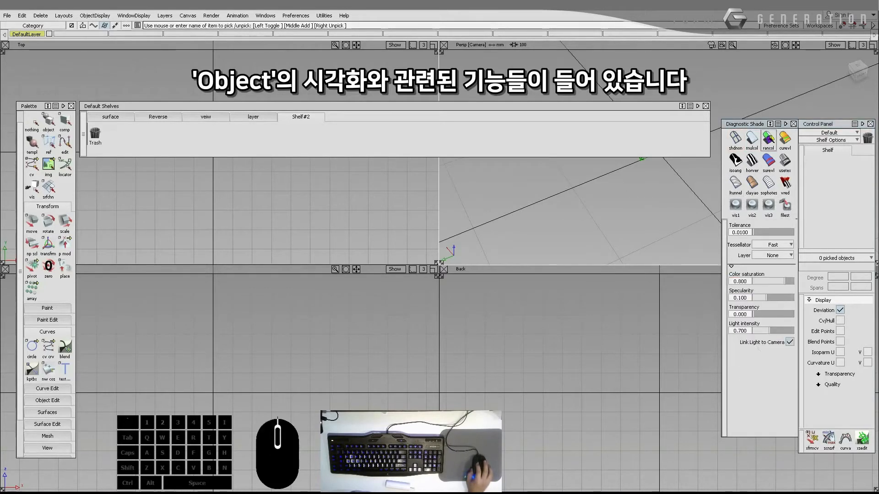
left_click(783, 136)
left_click(785, 160)
left_click(768, 160)
left_click(752, 161)
left_click(736, 161)
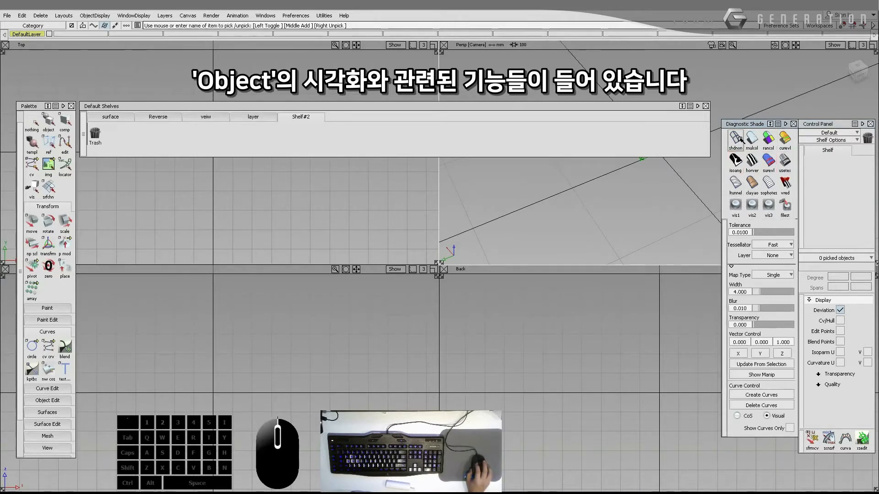
left_click(736, 139)
left_click(752, 138)
left_click(772, 138)
left_click(785, 139)
left_click(784, 160)
left_click(768, 160)
left_click(752, 160)
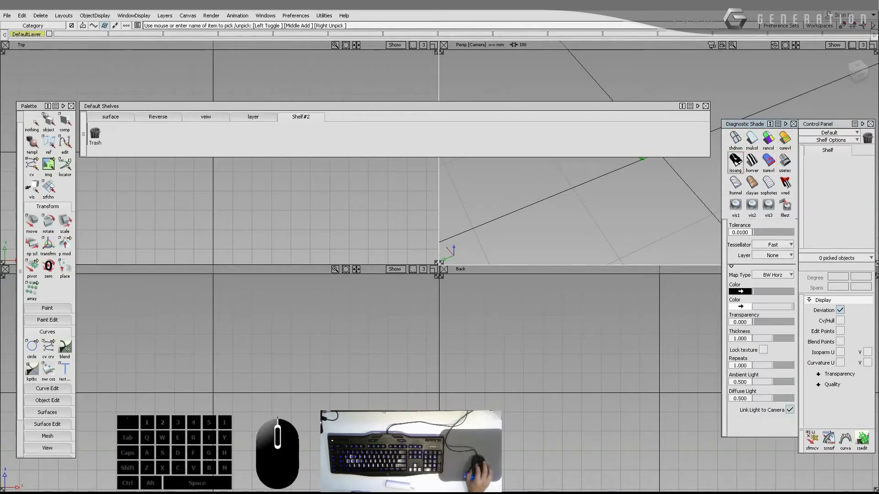
left_click(736, 160)
left_click(735, 139)
left_click(755, 142)
left_click(769, 139)
left_click(784, 138)
left_click(784, 160)
left_click(768, 160)
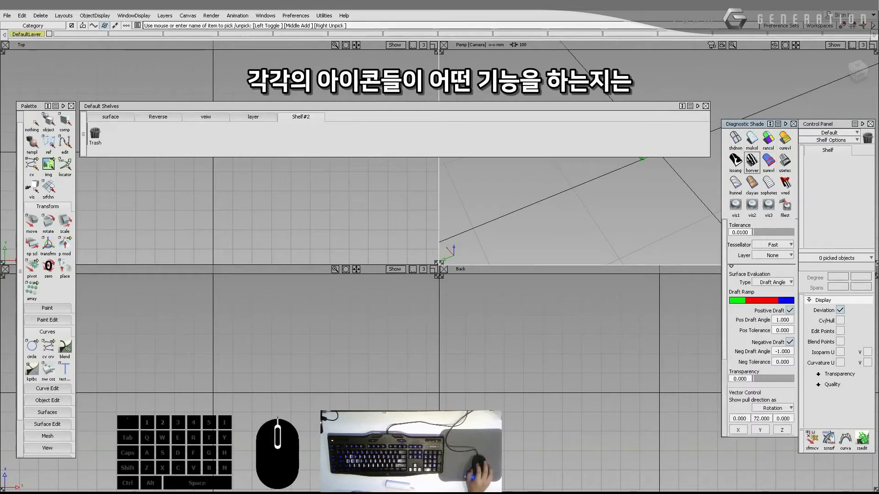
left_click(752, 160)
left_click(736, 160)
left_click(738, 146)
left_click(750, 161)
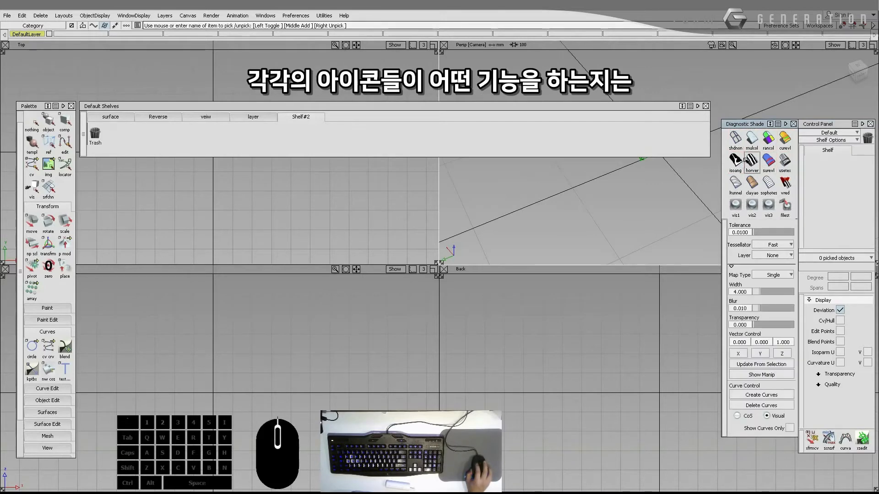
left_click(741, 143)
left_click(753, 141)
left_click(769, 140)
left_click(783, 140)
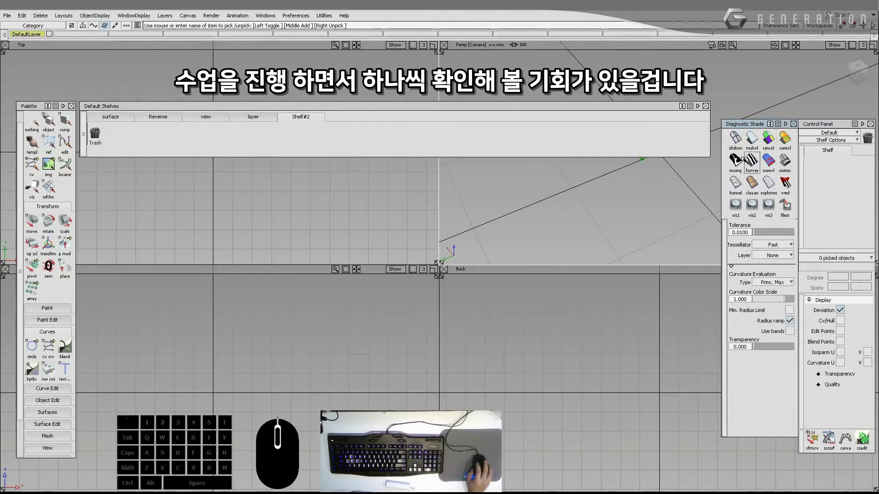
left_click(738, 160)
left_click(768, 160)
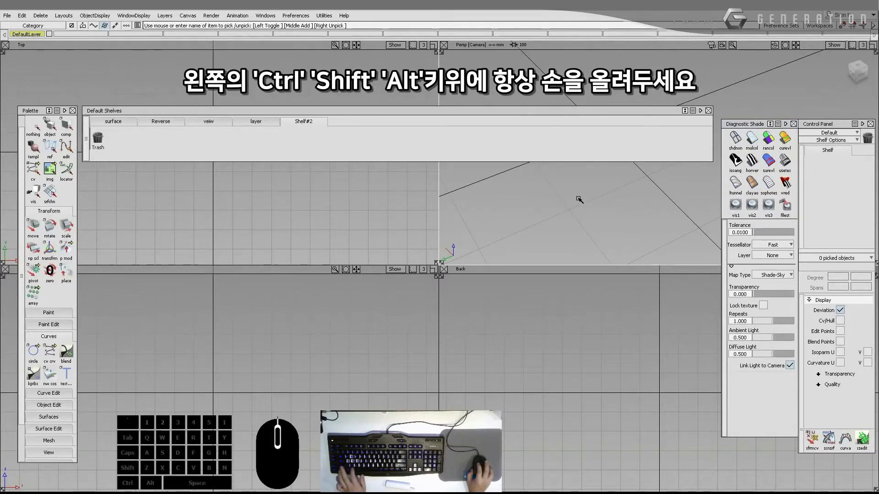
key("ctrl")
key("shift")
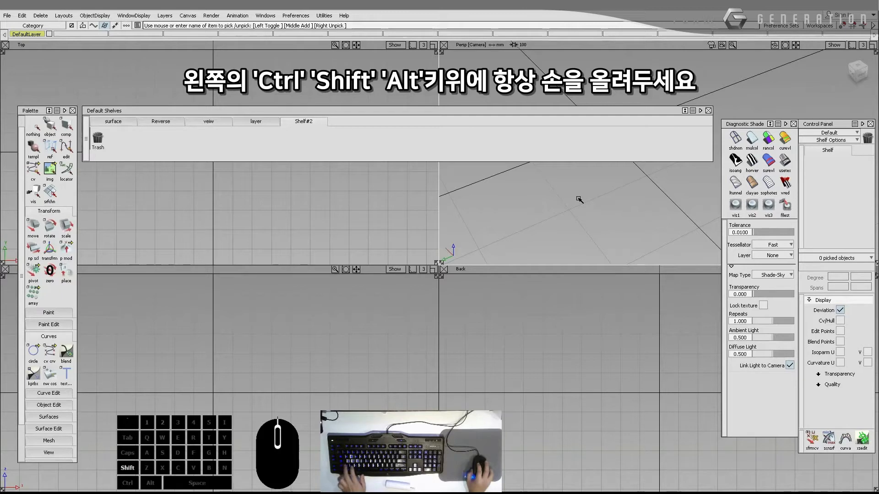
key("alt")
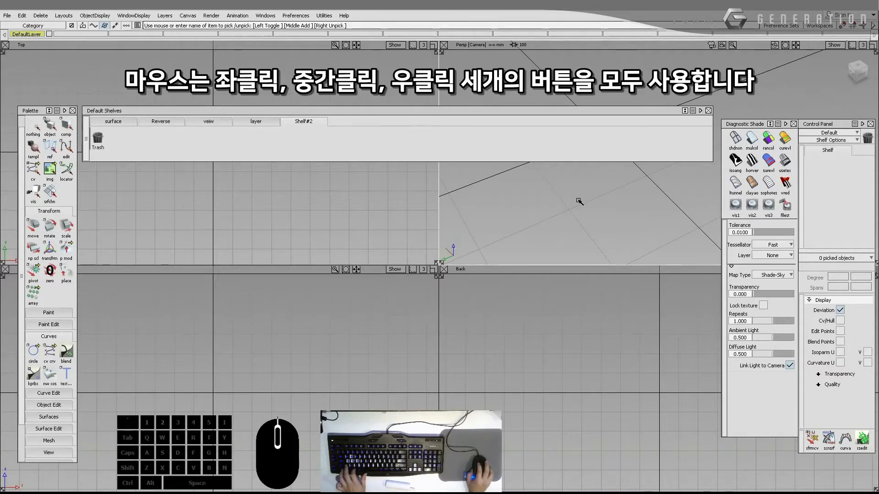
middle_click(547, 199)
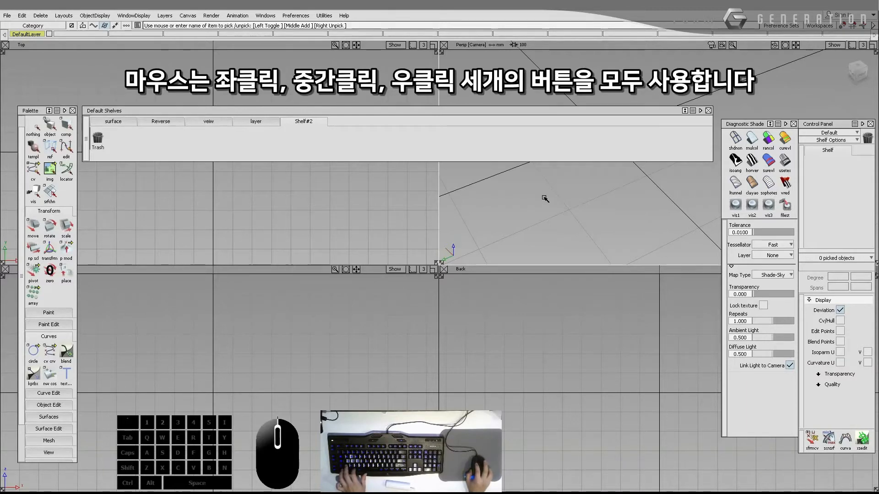
middle_click(545, 199)
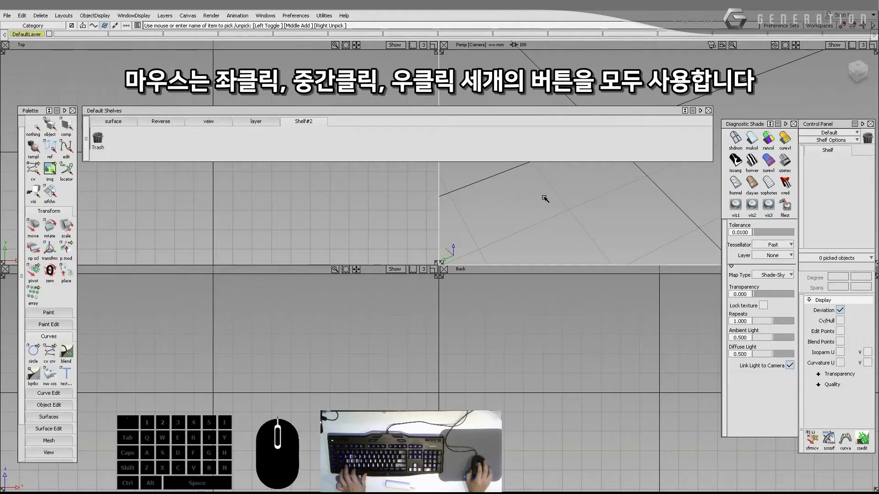
right_click(545, 198)
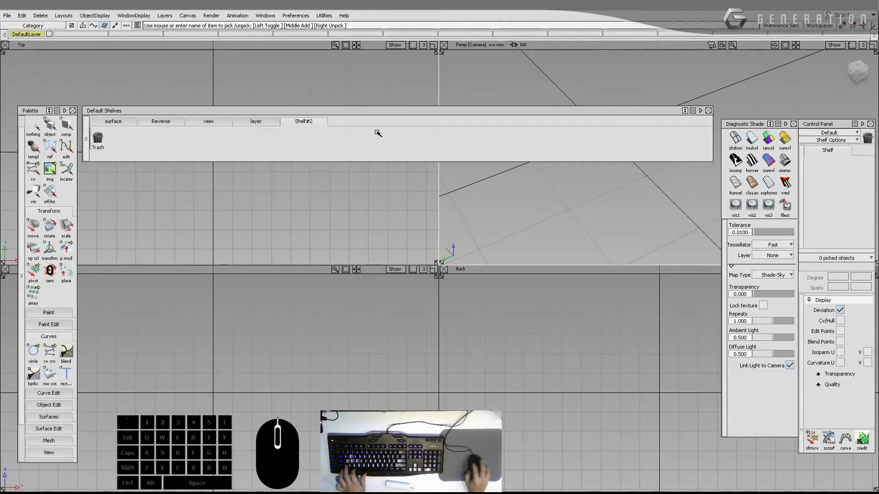
Step: Switch the layout to the single Perspective window and try tumbling, tracking and dollying its camera
left_click(64, 15)
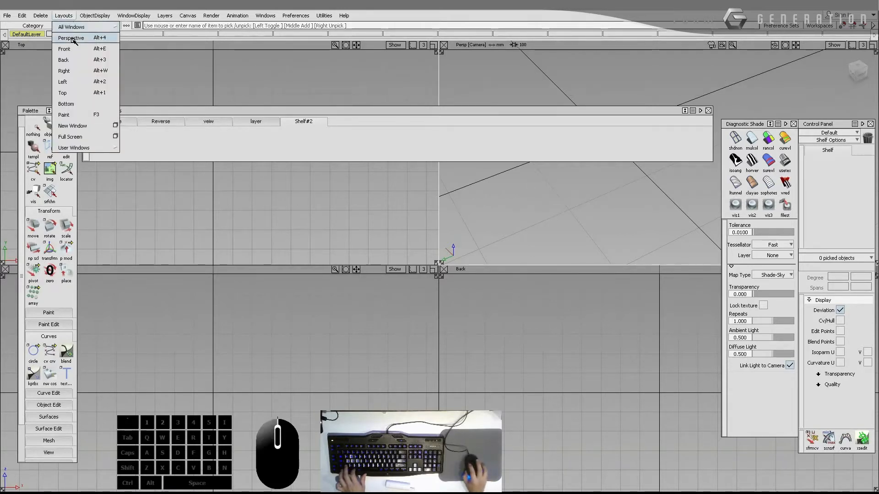
left_click(73, 36)
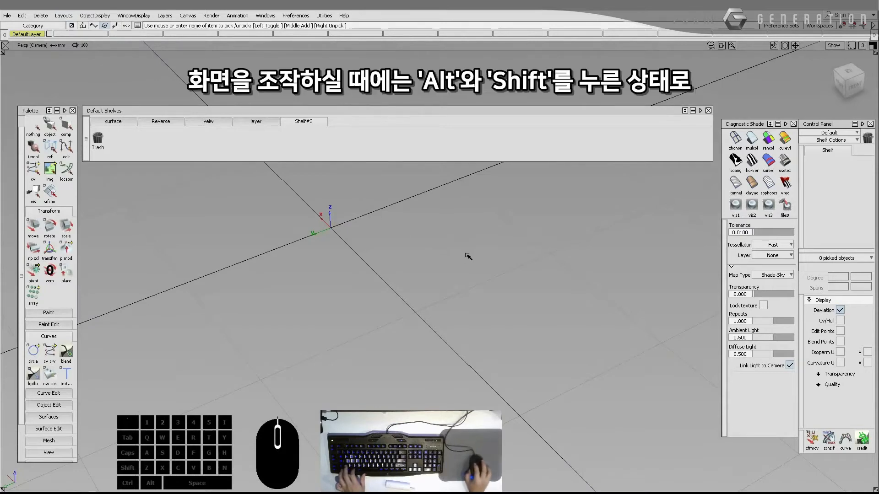
key("shift+alt")
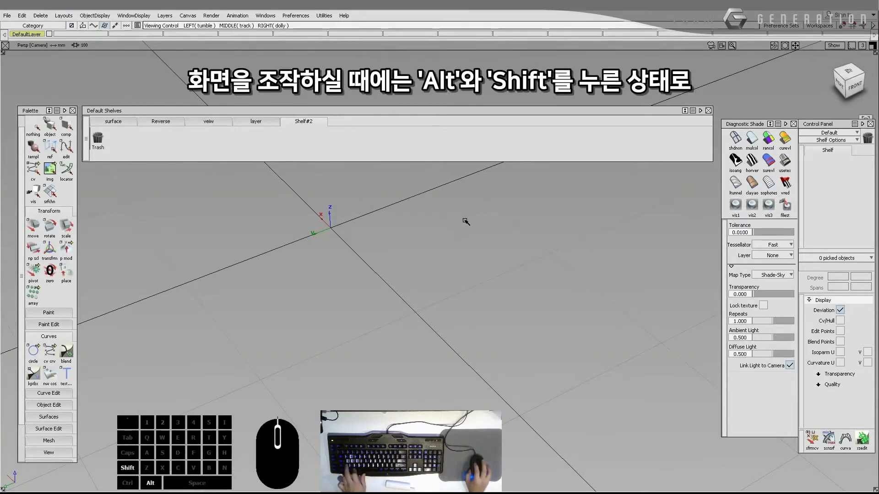
mouse_move(466, 221)
left_mouse_down("alt+shift")
mouse_move(413, 198)
mouse_move(384, 276)
mouse_move(316, 227)
mouse_move(377, 203)
mouse_move(481, 265)
mouse_move(412, 204)
mouse_move(437, 255)
mouse_move(452, 226)
left_mouse_up("alt+shift")
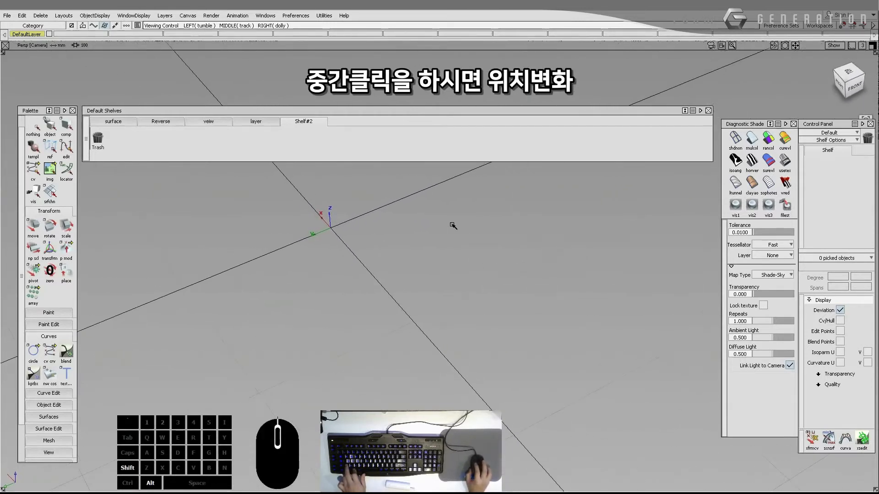
middle_click_drag(453, 226, 418, 228, "alt+shift")
right_click_drag(418, 228, 453, 287, "alt+shift")
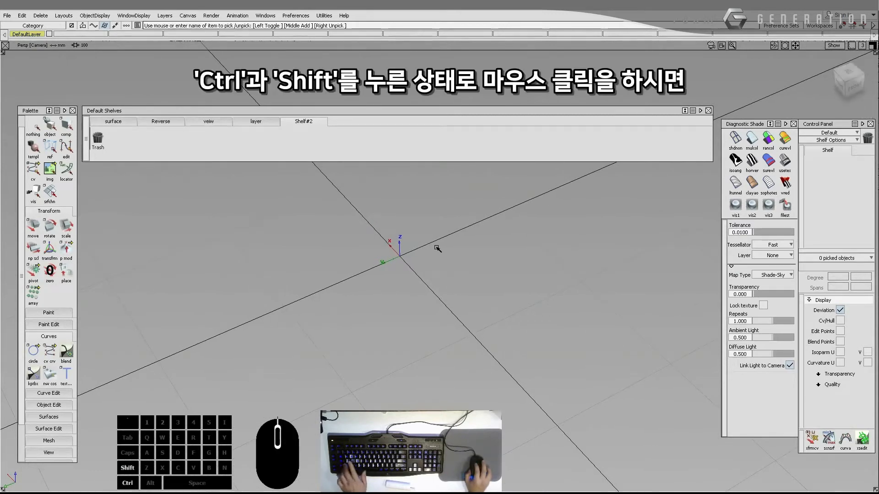
Step: Call up the different marking menus in the Perspective window to examine the tools they contain
key("ctrl+shift")
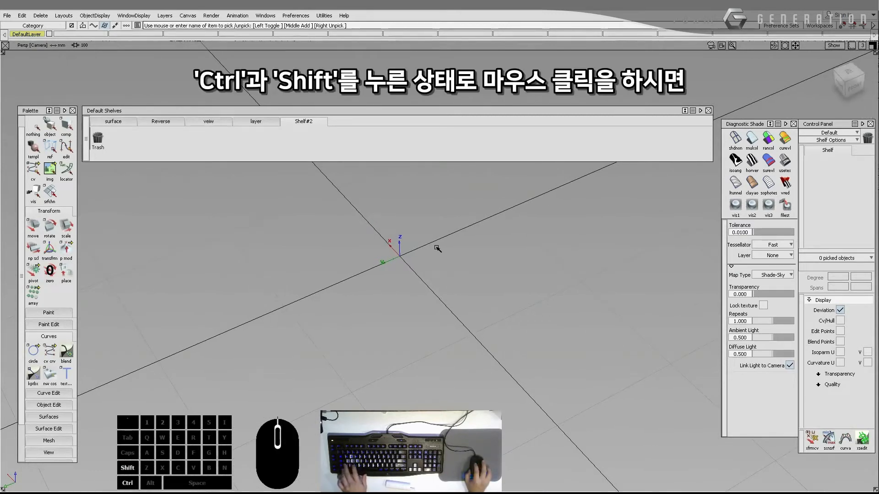
left_click(437, 248, "ctrl+shift")
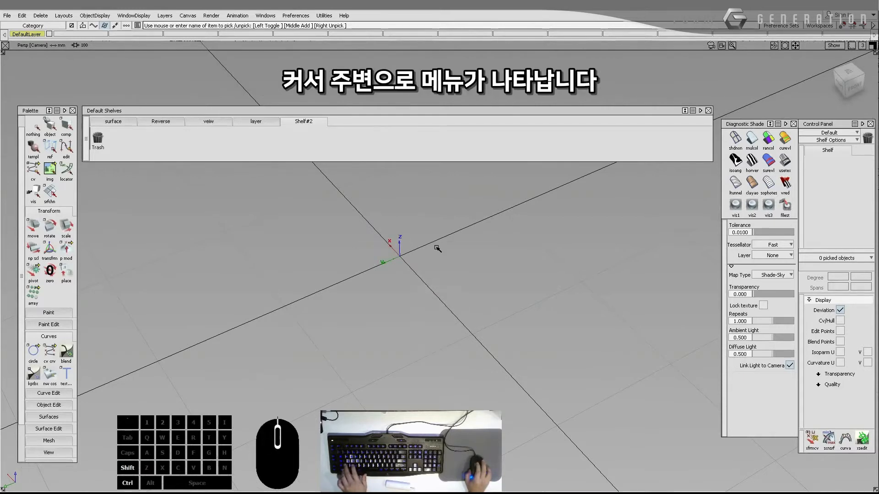
left_click(437, 248, "ctrl+shift")
left_click(424, 257, "ctrl+shift")
left_click(426, 259, "ctrl+shift")
left_click(414, 237, "ctrl+shift")
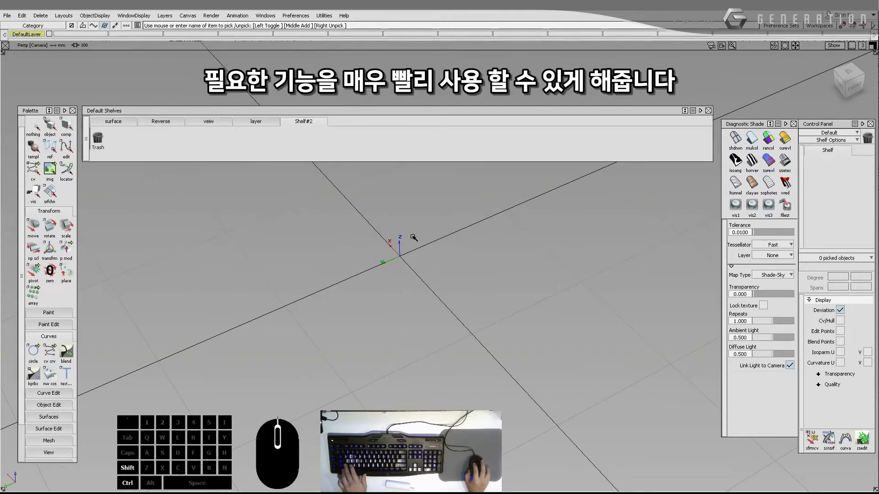
left_click(413, 237, "ctrl+shift")
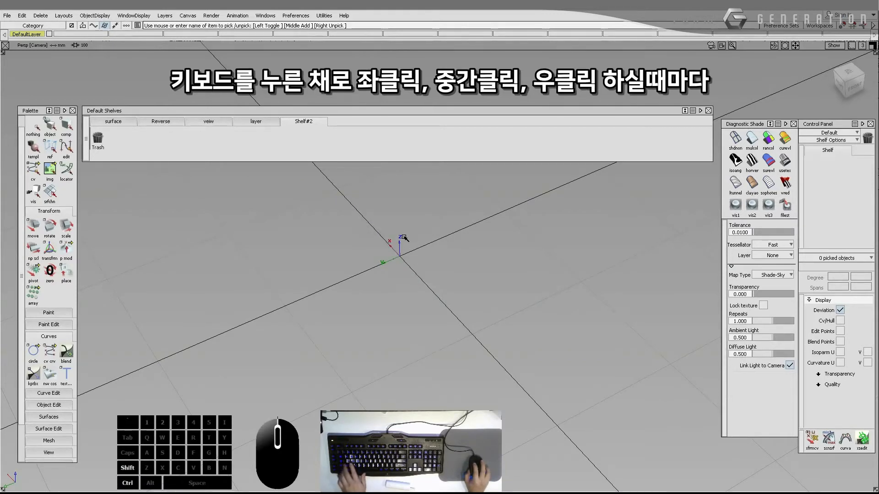
left_click(403, 237, "ctrl+shift")
middle_click(403, 238, "ctrl+shift")
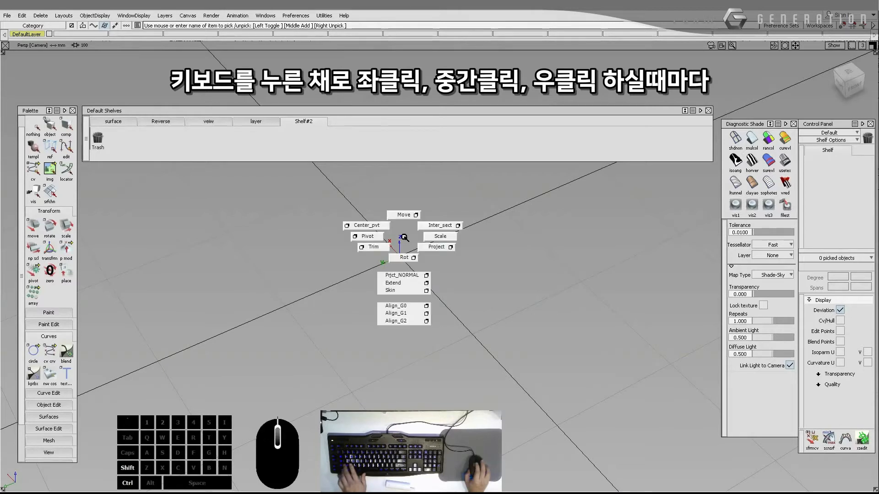
right_click(404, 238, "ctrl+shift")
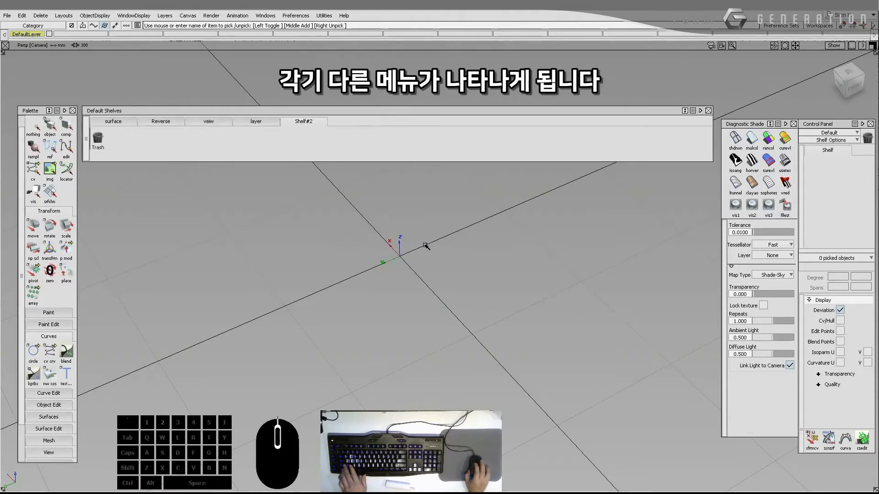
right_click(441, 246, "ctrl+shift")
mouse_move(436, 239)
right_mouse_down("ctrl+shift")
mouse_move(423, 249)
mouse_move(438, 247)
right_mouse_up("ctrl+shift")
left_click_drag(423, 266, 444, 233, "alt+shift")
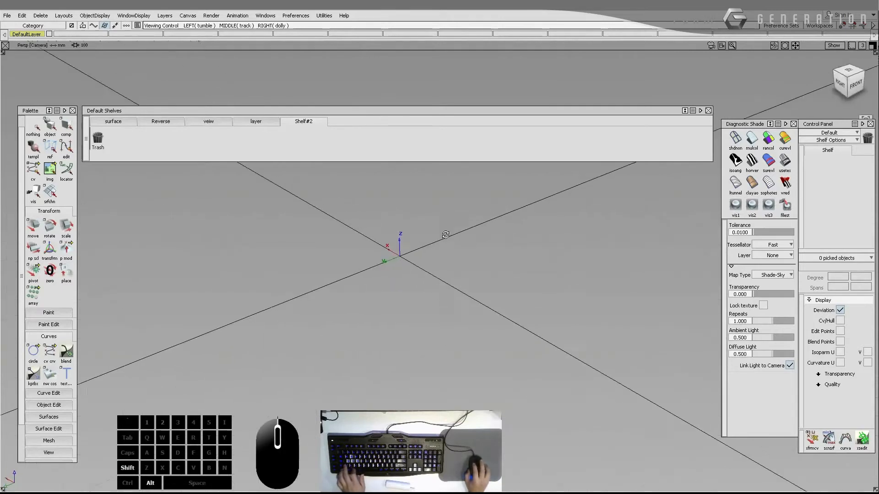
middle_click_drag(421, 220, 443, 262, "alt+shift")
left_click_drag(443, 263, 445, 290, "alt+shift")
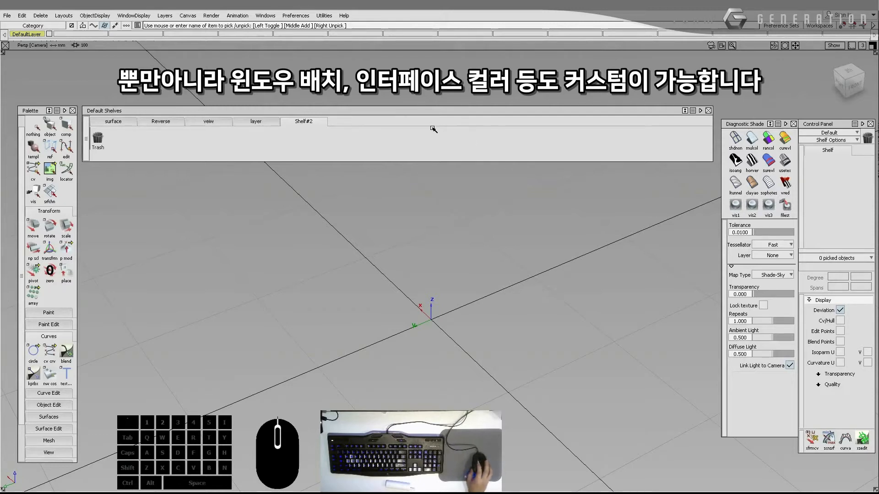
Step: Try exporting the user preferences to the desktop with the file name PrefSet ALIAS 2018.aps
left_click(298, 15)
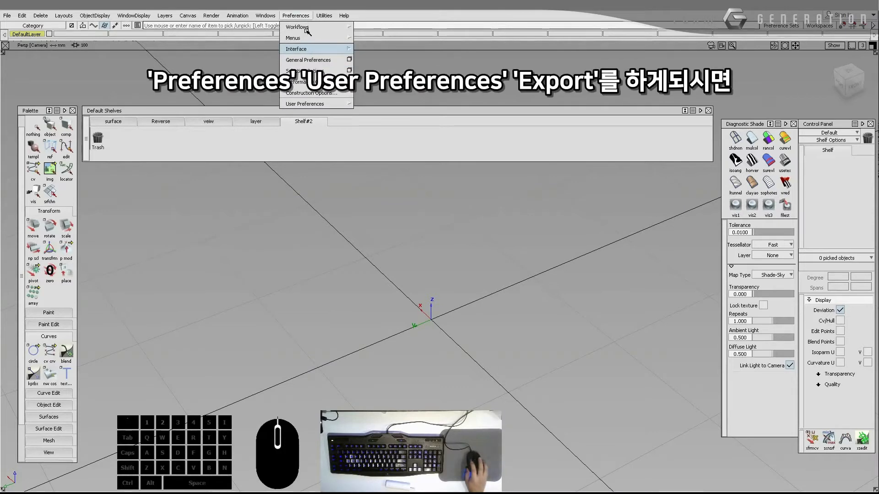
left_click(315, 104)
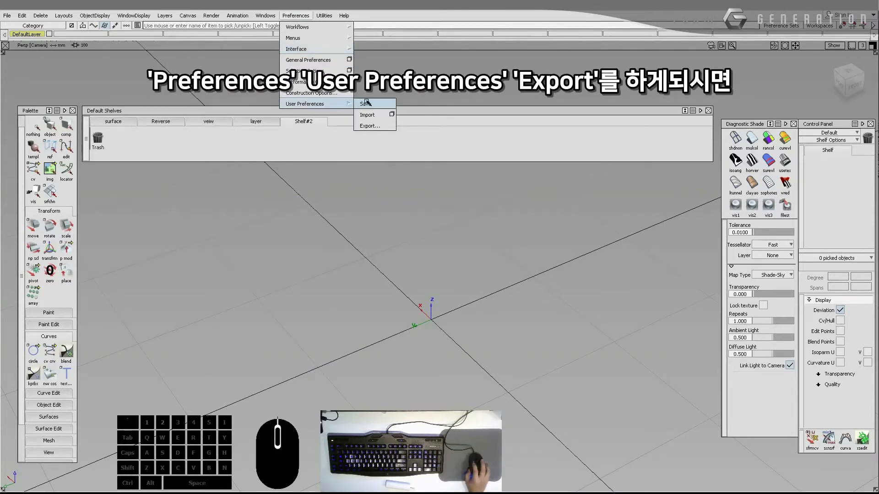
left_click(368, 126)
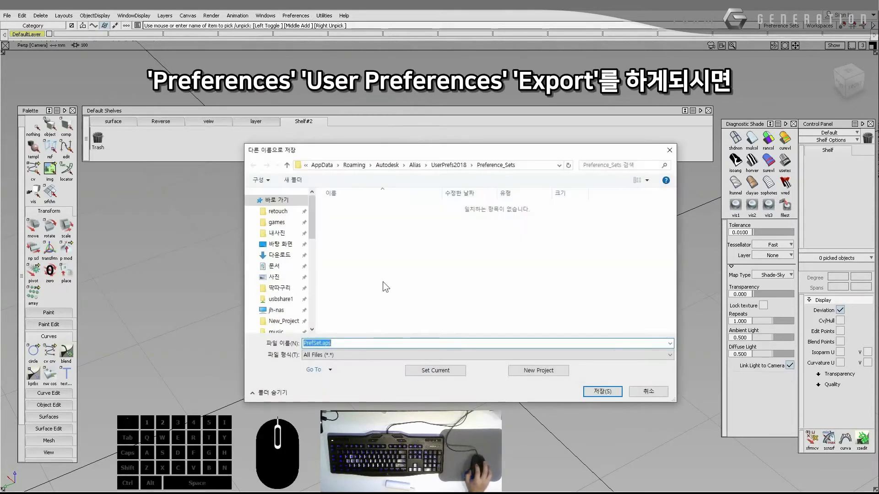
left_click(279, 244)
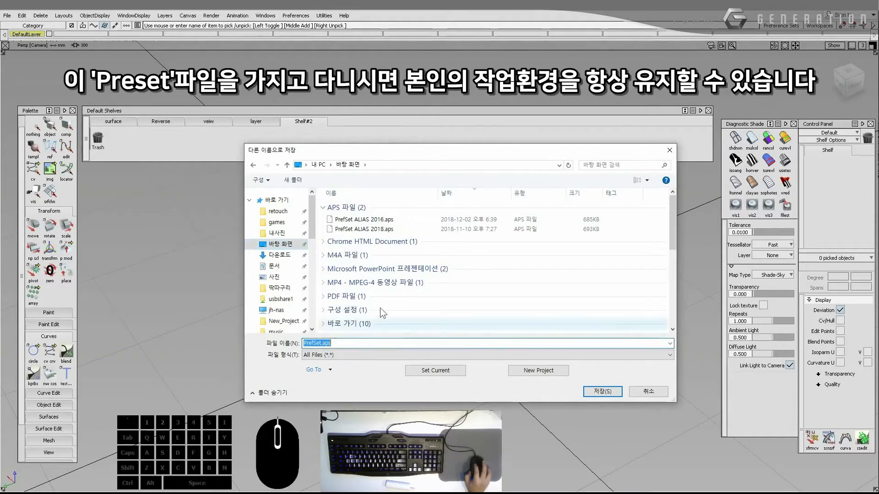
left_click(387, 221)
left_click(387, 229)
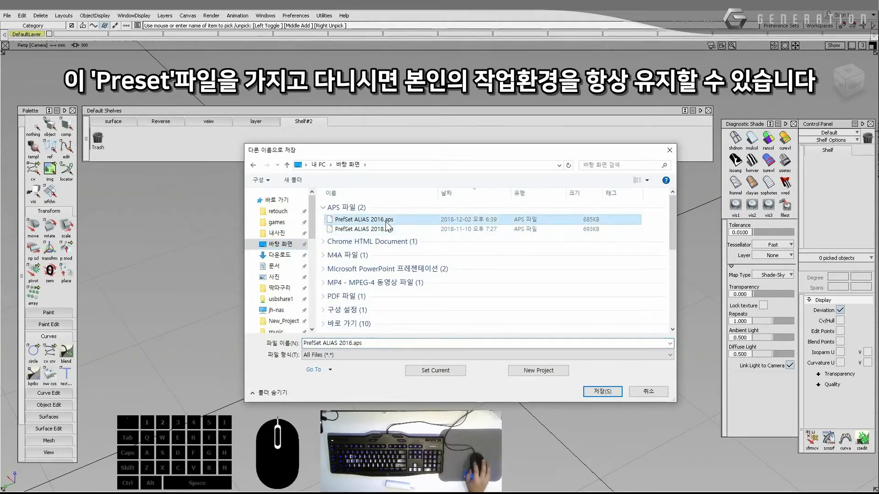
left_click(377, 341)
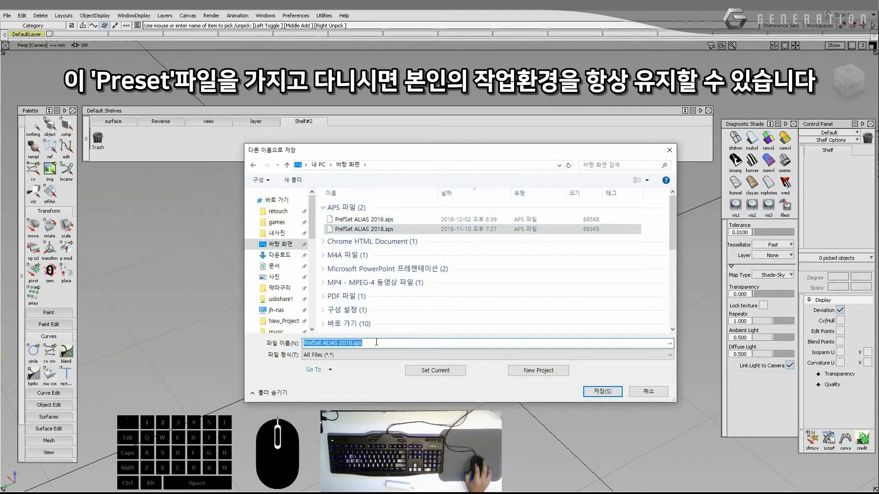
left_click(648, 391)
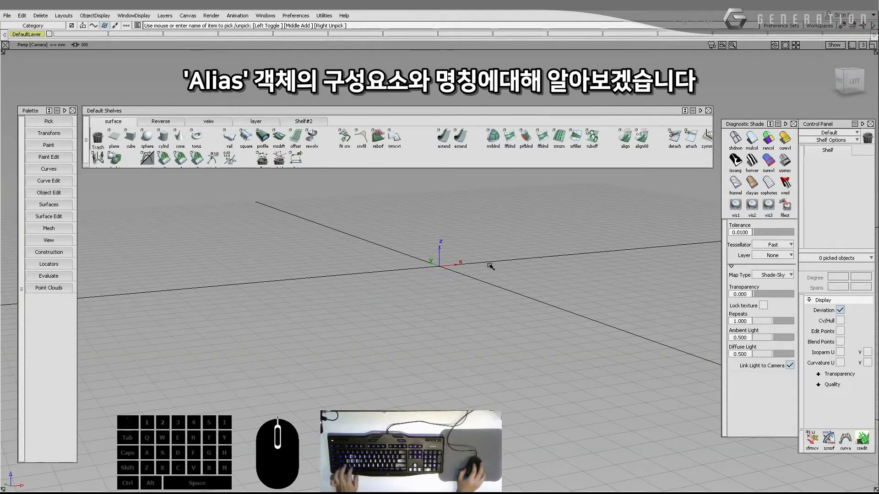
Step: Switch the layout to the single Top window, with the origin left of centre to make room for drawing
right_click(471, 250, "ctrl+shift")
left_click(63, 16)
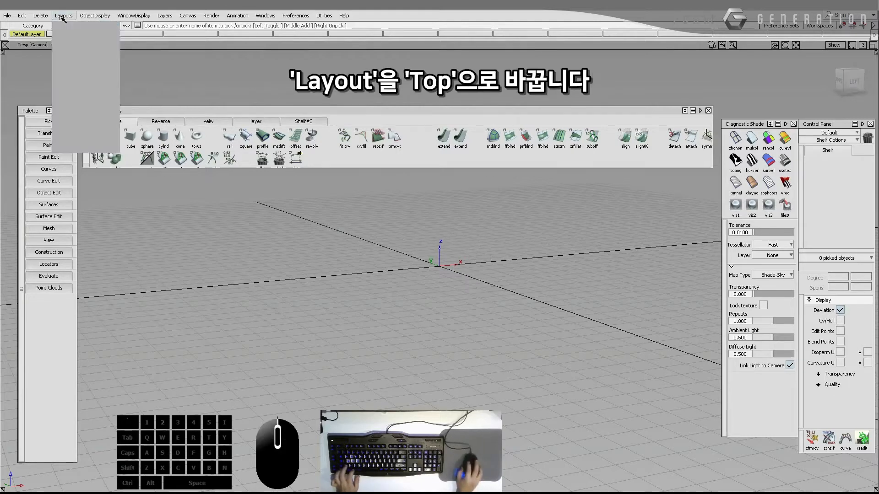
left_click(76, 91)
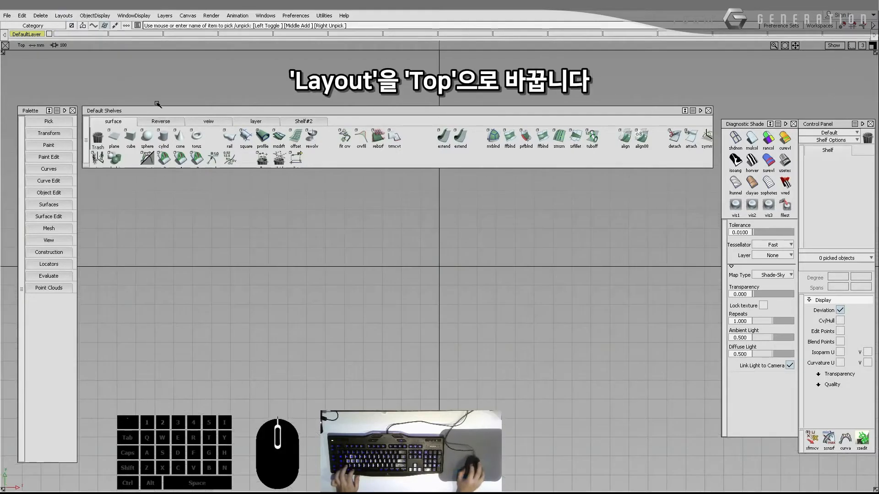
middle_click_drag(476, 243, 366, 267, "alt+shift")
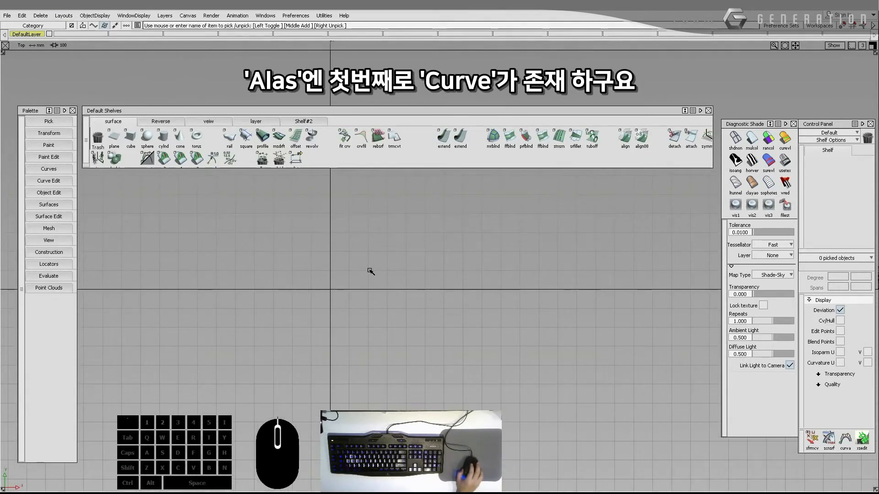
Step: Draw a two-point edit point curve rising across the vertical axis and offset its inner CVs to form an S shape
left_click_drag(343, 240, 345, 240, "ctrl+shift")
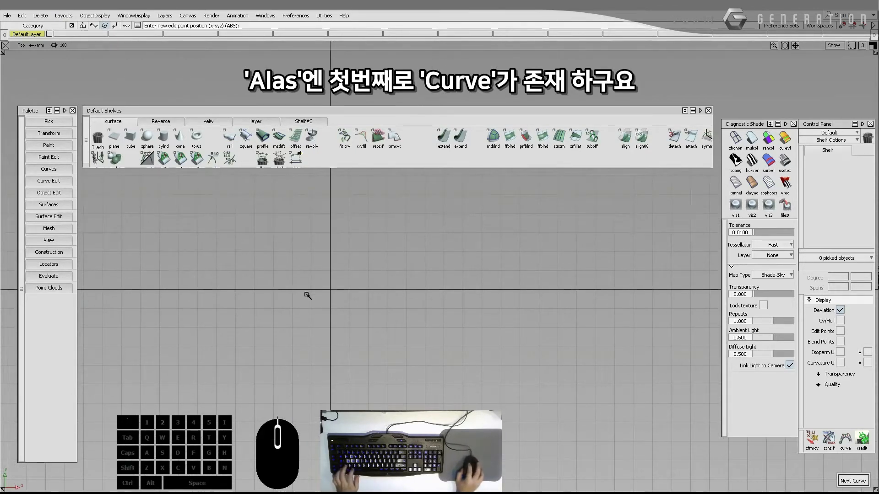
left_click(227, 304)
left_click(429, 231)
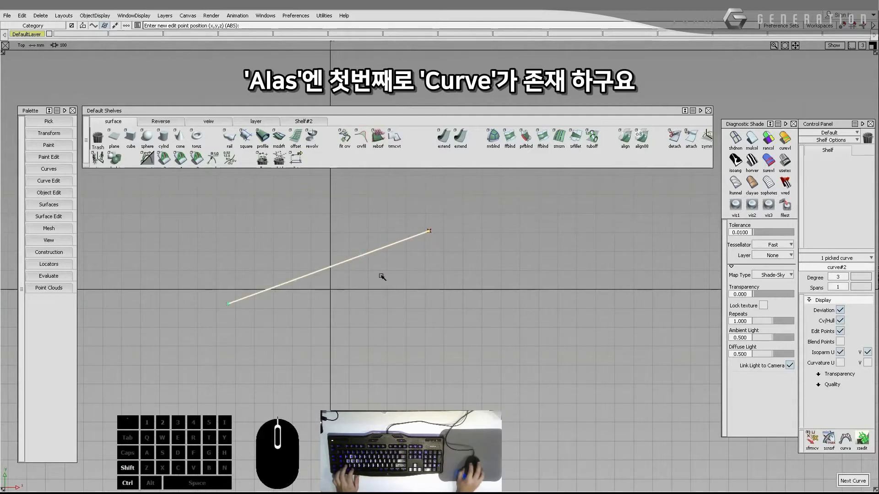
left_click_drag(319, 216, 332, 216, "ctrl+shift")
left_click_drag(270, 236, 316, 305)
left_click_drag(324, 279, 388, 287, "ctrl+shift")
mouse_move(393, 284)
left_mouse_down()
mouse_move(403, 315)
mouse_move(389, 299)
left_mouse_up()
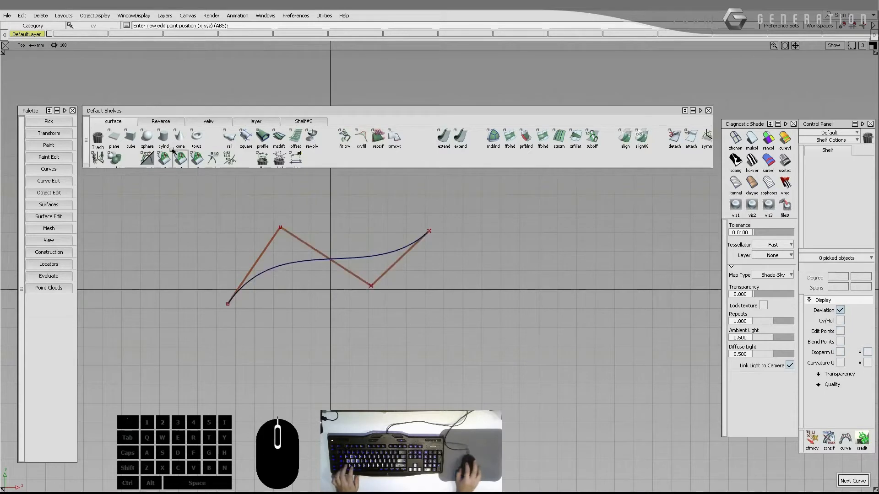
Step: Place a plane surface right of the curve at about 845, 111, 0 and scale it up to slightly more than the curve's height
left_click(118, 140)
left_click(490, 268)
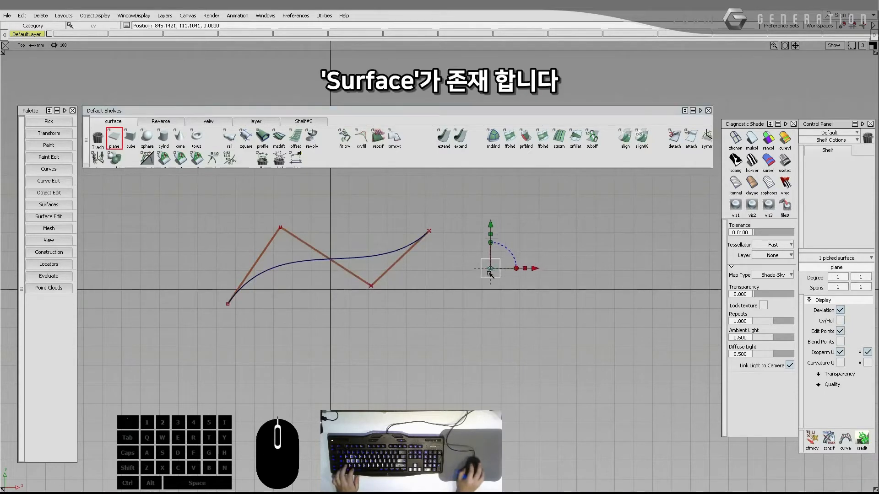
left_click_drag(441, 323, 512, 328)
left_click_drag(429, 292, 420, 240, "ctrl+shift")
key("alt+s")
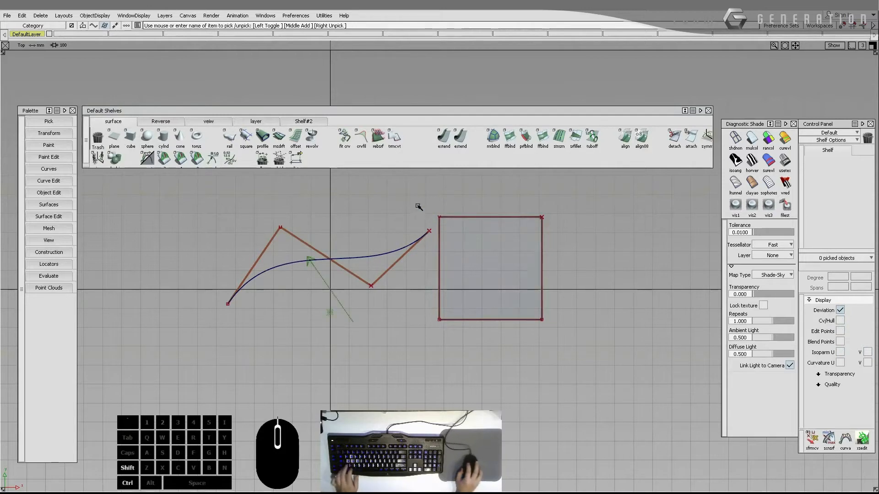
Step: Pick the curve and the plane together as objects, and clear the selection
mouse_move(417, 206)
left_mouse_down("ctrl+shift")
mouse_move(399, 217)
mouse_move(420, 276)
left_mouse_up("ctrl+shift")
left_click(456, 288)
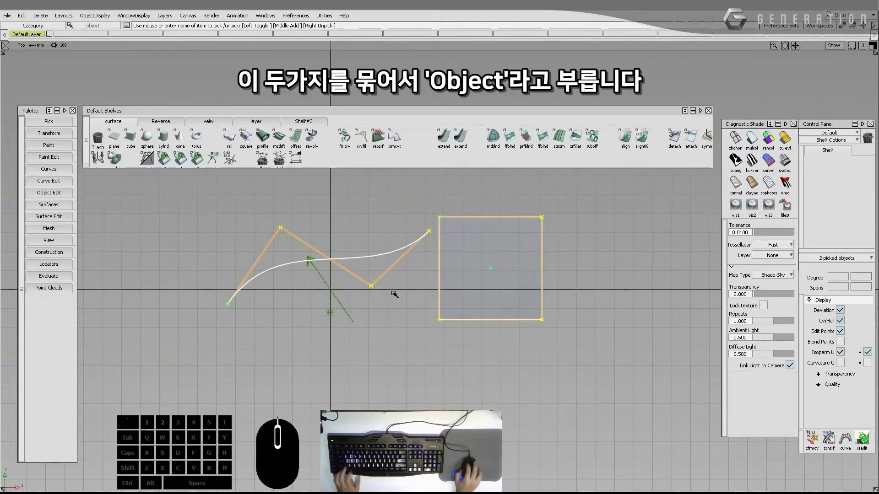
left_click_drag(400, 307, 389, 233, "ctrl+shift")
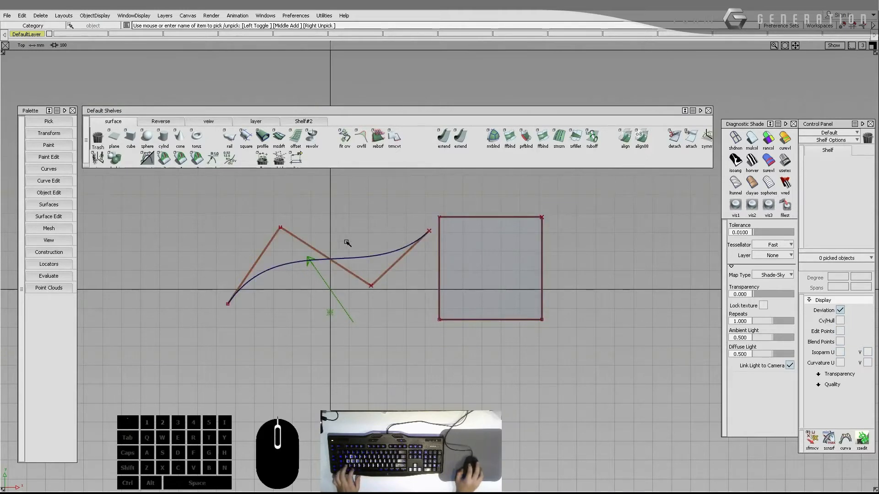
Step: Pick the plane's upper-left CV and move it up and slightly to the right
left_click_drag(430, 209, 437, 204, "ctrl+shift")
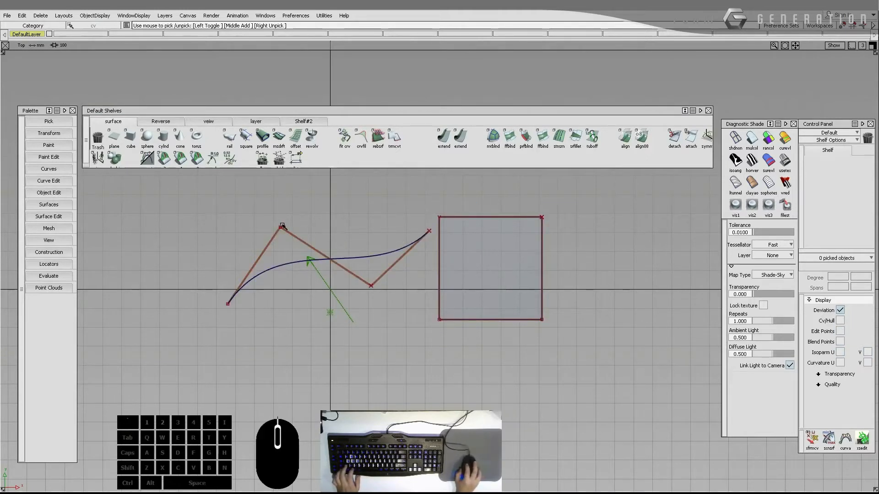
left_click_drag(345, 213, 366, 210, "ctrl+shift")
left_click_drag(435, 204, 476, 187)
left_click_drag(474, 255, 471, 236, "ctrl+shift")
Step: Move the curve's right end CV up and to the left, and shift its lower CV slightly to the right
left_click_drag(404, 218, 438, 248, "ctrl+shift")
middle_click_drag(437, 249, 435, 222, "ctrl+shift")
left_click_drag(426, 202, 414, 175)
left_click_drag(382, 255, 398, 302, "ctrl+shift")
middle_click_drag(401, 296, 404, 259, "ctrl+shift")
mouse_move(403, 259)
left_mouse_down()
mouse_move(446, 327)
mouse_move(425, 315)
mouse_move(417, 262)
left_mouse_up()
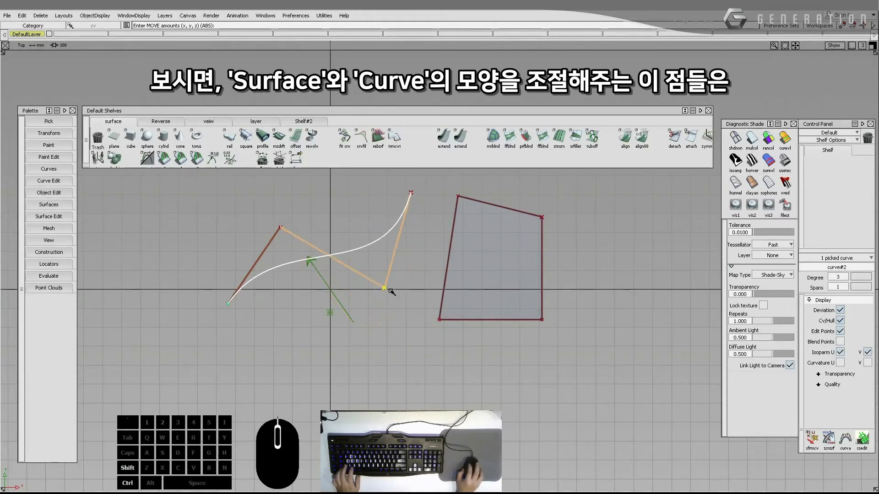
Step: Move the curve's upper-left CV further up and to the left, and clear the selection
left_click_drag(389, 291, 386, 270, "ctrl+shift")
left_click_drag(262, 212, 298, 238)
middle_click_drag(303, 240, 316, 220, "ctrl+shift")
left_click_drag(320, 234, 292, 204)
left_click_drag(305, 237, 305, 214, "ctrl+shift")
middle_click_drag(306, 214, 299, 267, "alt+shift")
left_click_drag(301, 262, 341, 256, "ctrl+shift")
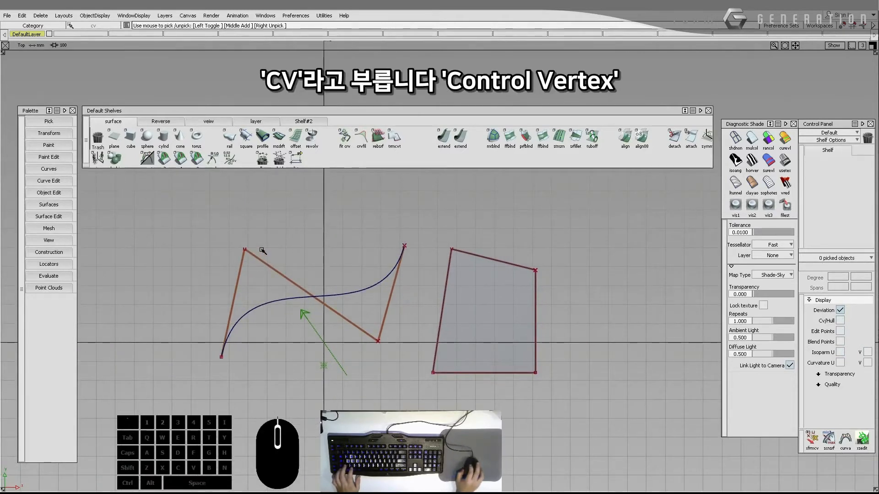
Step: Activate the Pick CV tool and practise box-selecting CVs at the curve's right end and the plane's upper-left corner
left_click(58, 123)
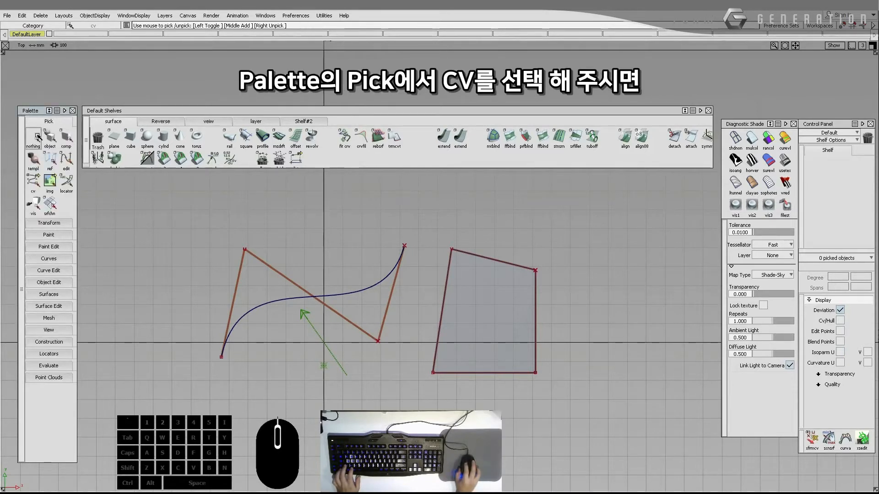
left_click(33, 179)
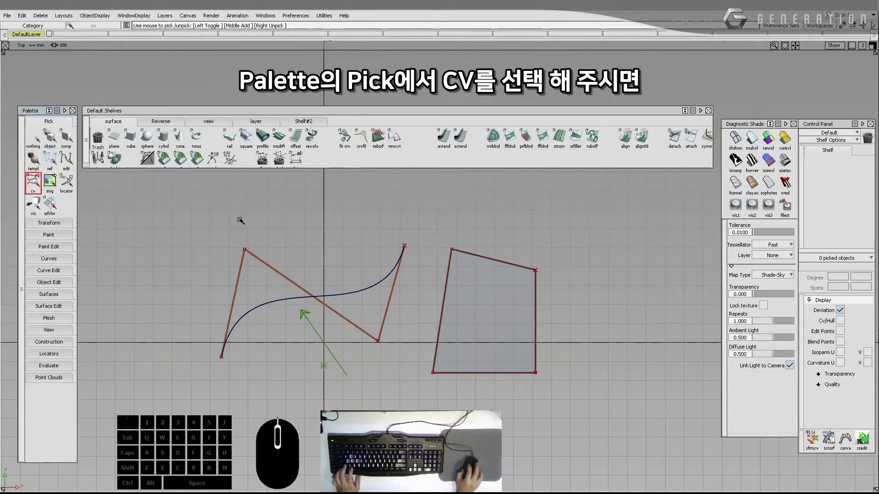
left_click_drag(383, 217, 432, 267)
left_click_drag(427, 212, 482, 274)
left_click_drag(358, 211, 478, 273)
left_click_drag(369, 216, 477, 274)
left_click_drag(355, 217, 477, 273)
Step: Pick the curve's lower CV and use the Move tool to reposition it slightly down and to the left
left_click_drag(359, 312, 415, 358)
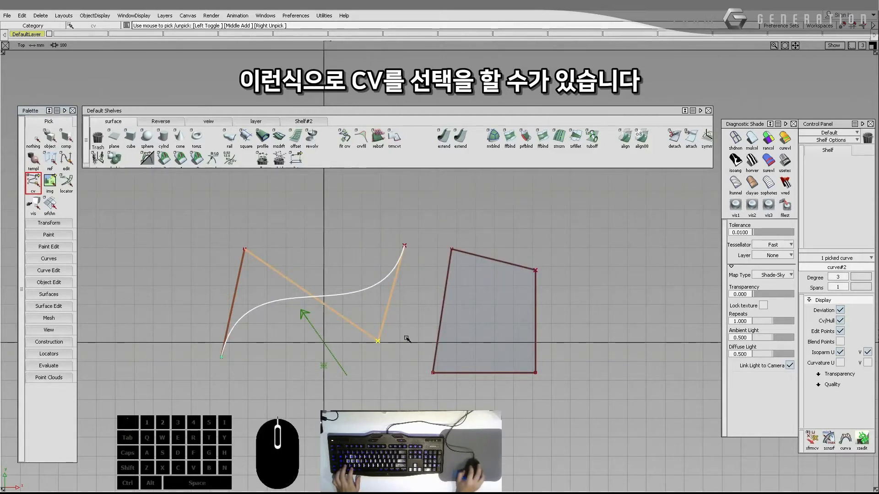
left_click(65, 222)
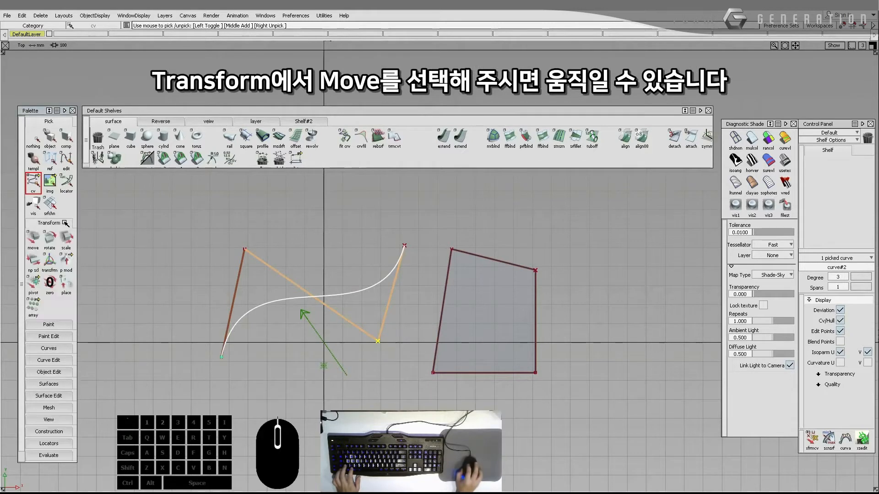
left_click(33, 238)
left_click_drag(359, 277, 301, 257)
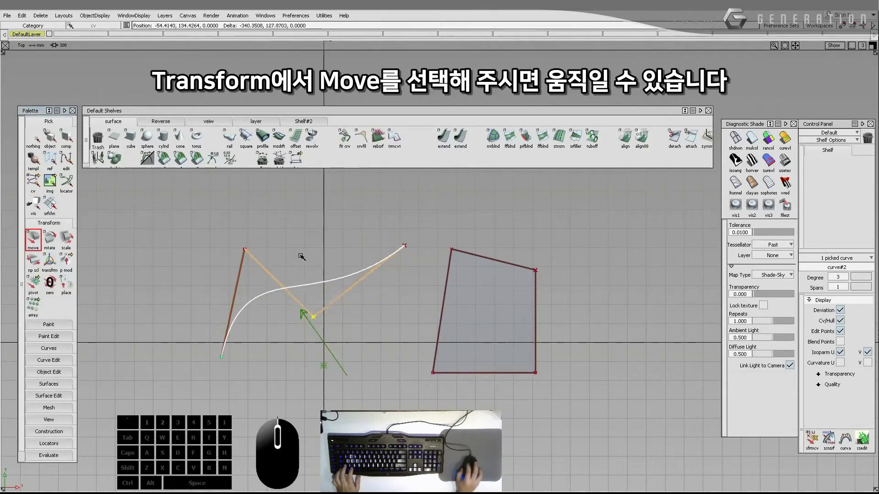
Step: Move the plane's upper-left CV straight up and release the selection with Pick Nothing
left_click(453, 250)
left_click_drag(453, 250, 442, 208)
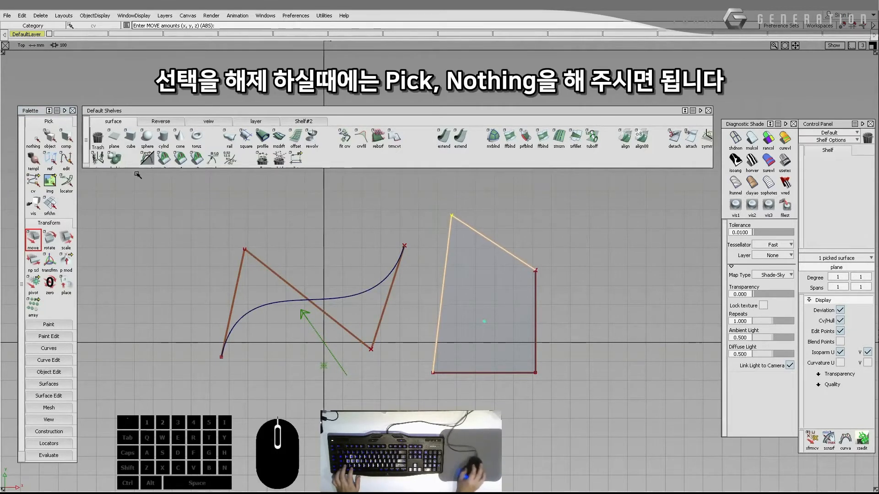
left_click(38, 141)
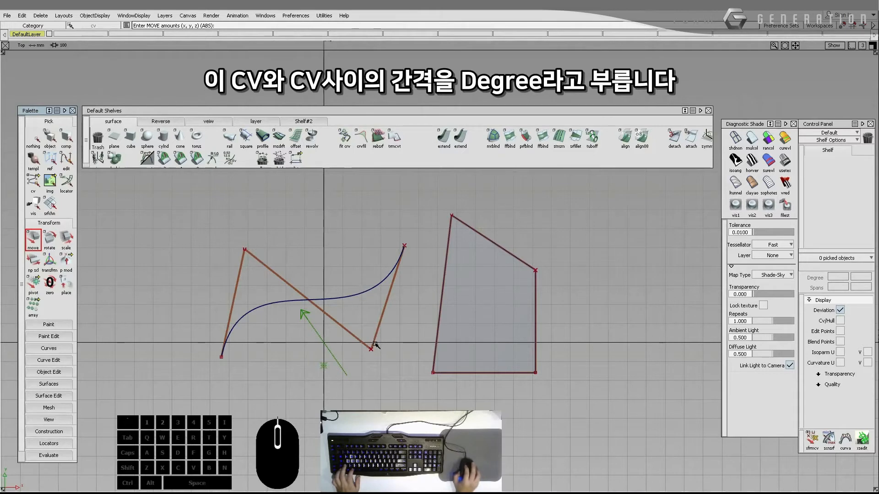
Step: Pick the curve, set its degree to 5 and accept the change
left_click_drag(284, 197, 334, 309, "ctrl+shift")
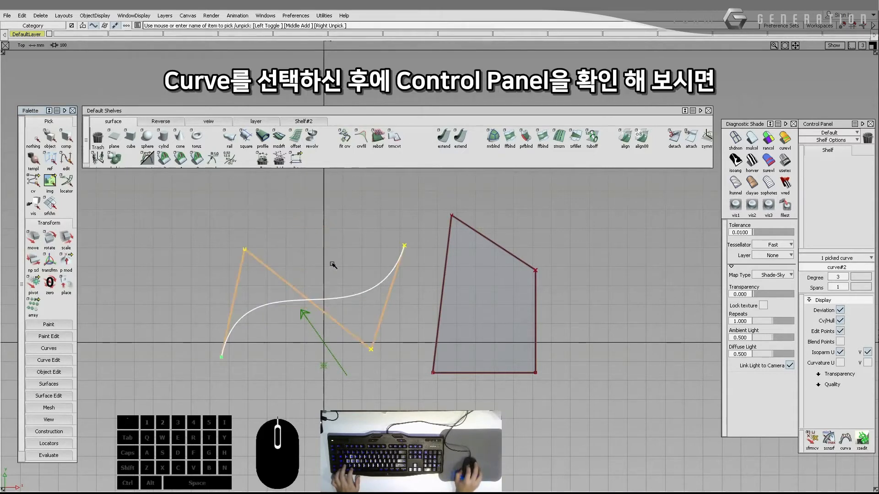
left_click(835, 277)
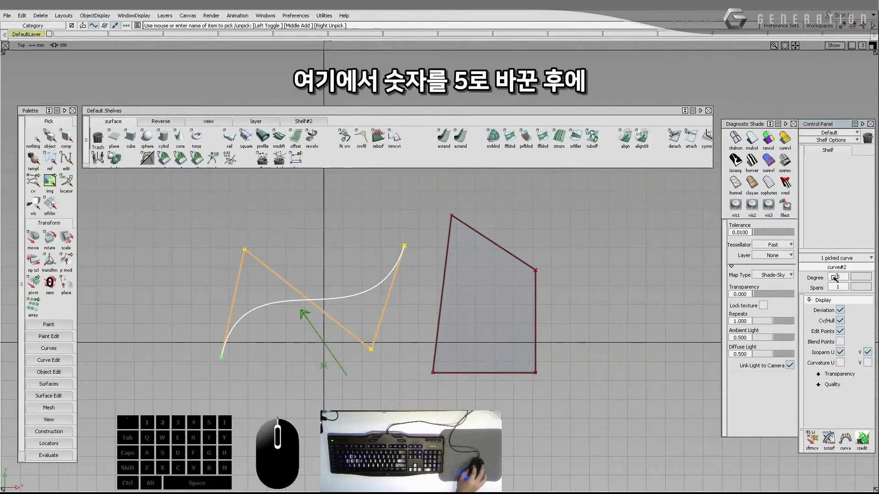
key("BackSpace")
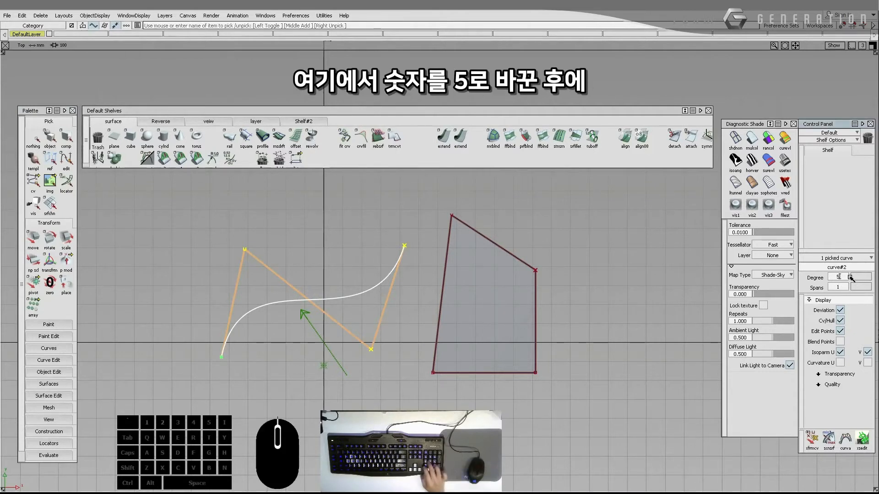
type("5")
key("Return")
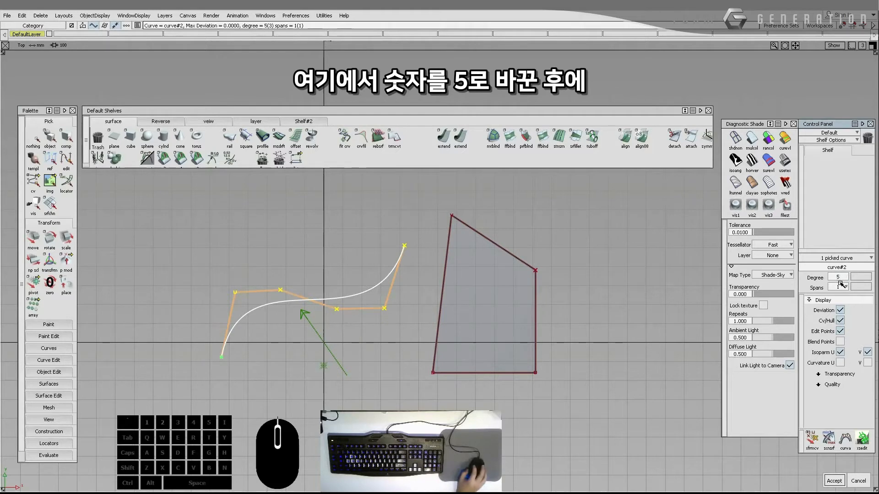
left_click(836, 480)
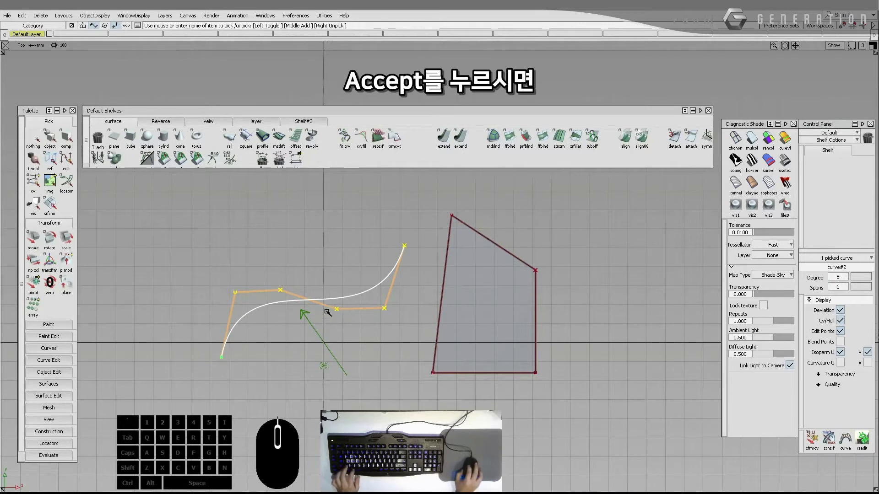
Step: Pick the third CV from the curve's left end and move it up
left_click_drag(326, 312, 331, 282, "ctrl+shift")
left_click_drag(274, 276, 289, 302)
middle_click_drag(298, 293, 315, 293, "ctrl+shift")
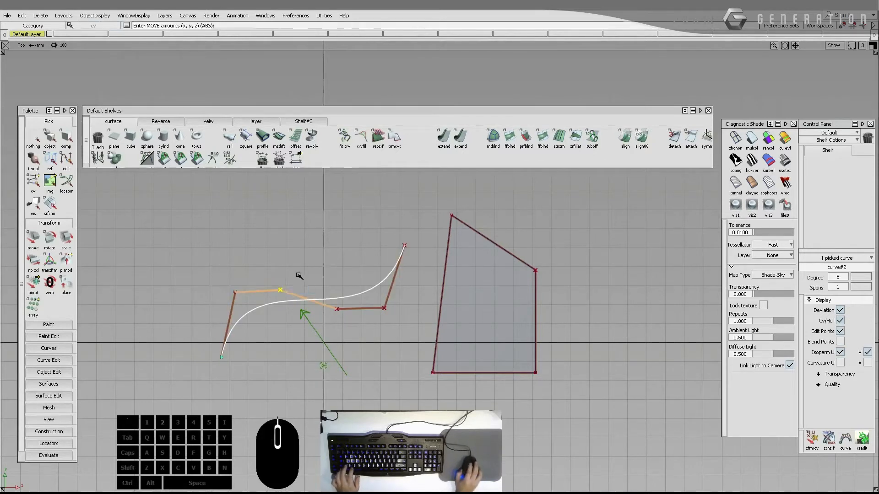
left_click_drag(299, 275, 300, 246)
Step: Move the curve's two lower CVs on the right half to deepen its S shape, and clear the selection
left_click_drag(341, 300, 325, 278, "ctrl+shift")
left_click_drag(325, 278, 402, 327, "ctrl+shift")
middle_click_drag(402, 327, 404, 298, "ctrl+shift")
mouse_move(404, 296)
left_mouse_down()
mouse_move(416, 294)
mouse_move(338, 281)
mouse_move(348, 325)
left_mouse_up()
middle_click_drag(347, 325, 349, 291, "ctrl+shift")
mouse_move(349, 291)
left_mouse_down()
mouse_move(353, 317)
mouse_move(349, 280)
left_mouse_up()
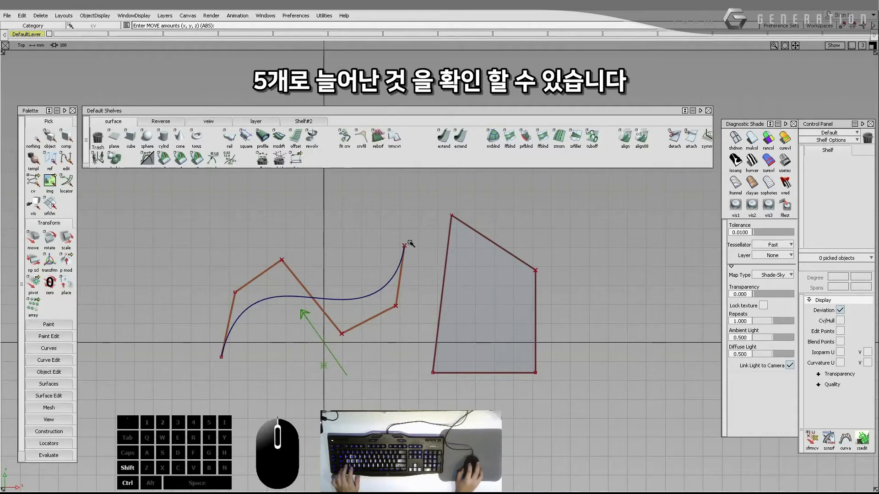
Step: Pick the plane and then the curve to compare their degree fields, and clear the pick
left_click_drag(408, 242, 389, 251, "ctrl+shift")
left_click_drag(443, 227, 457, 248)
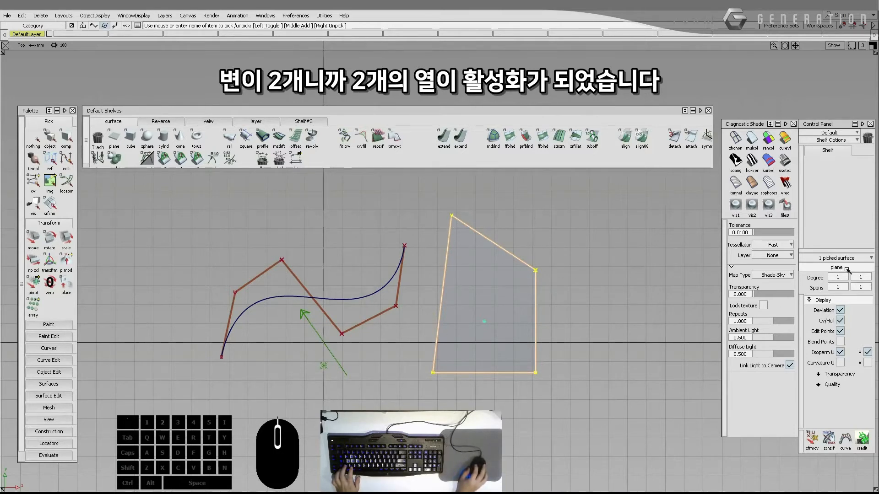
left_click_drag(272, 280, 306, 313, "ctrl+shift")
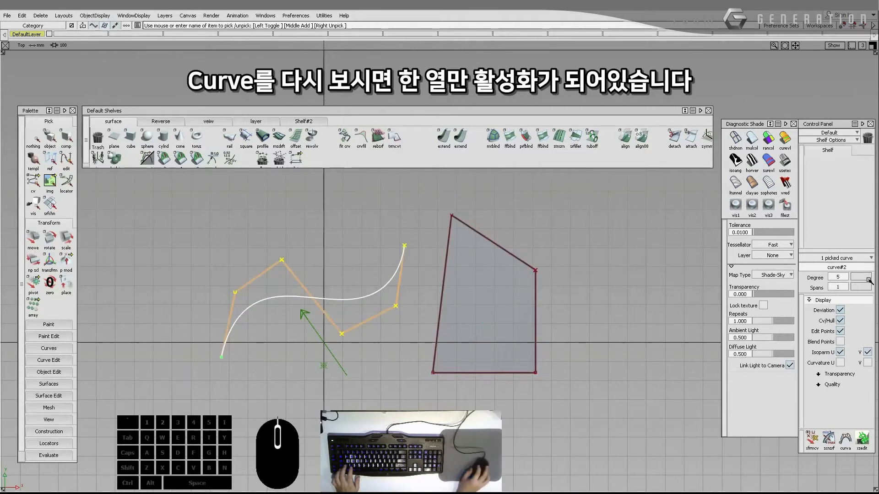
left_click_drag(336, 294, 337, 257, "ctrl+shift")
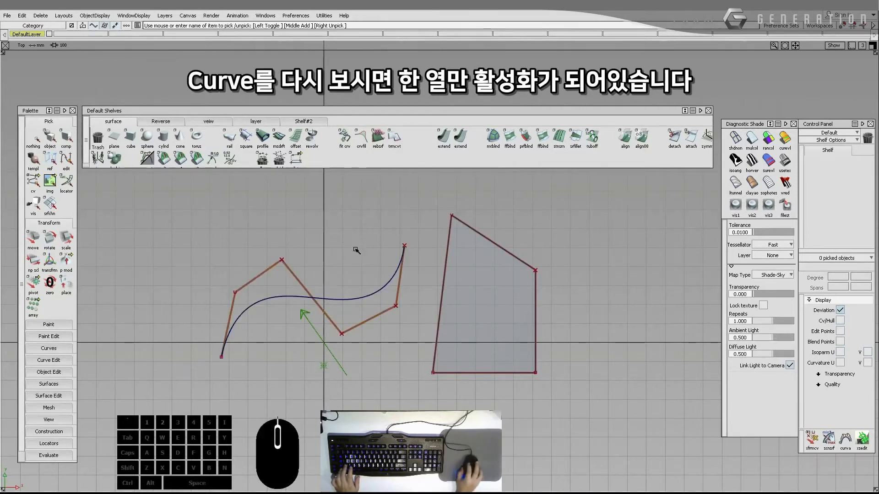
Step: Pick the plane, set its degree to 2 in U and 5 in V, accept the change and deselect it
left_click_drag(441, 237, 467, 264)
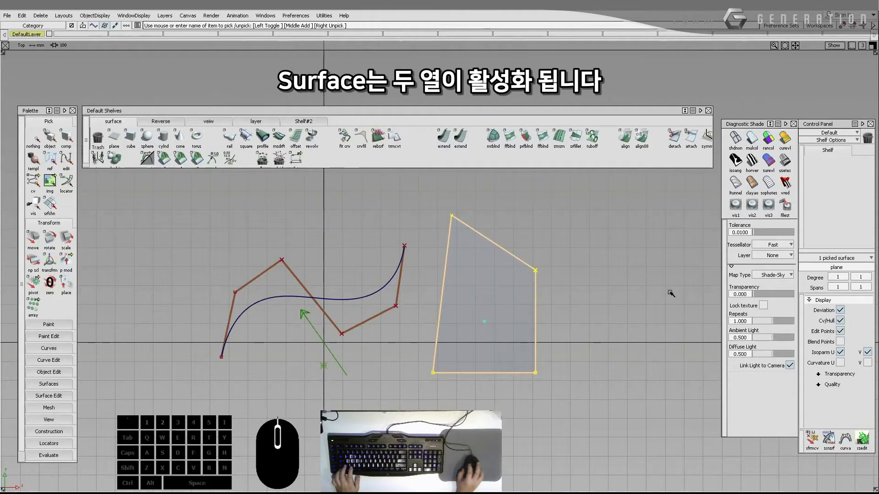
left_click(837, 276)
key("BackSpace")
type("2")
key("Return")
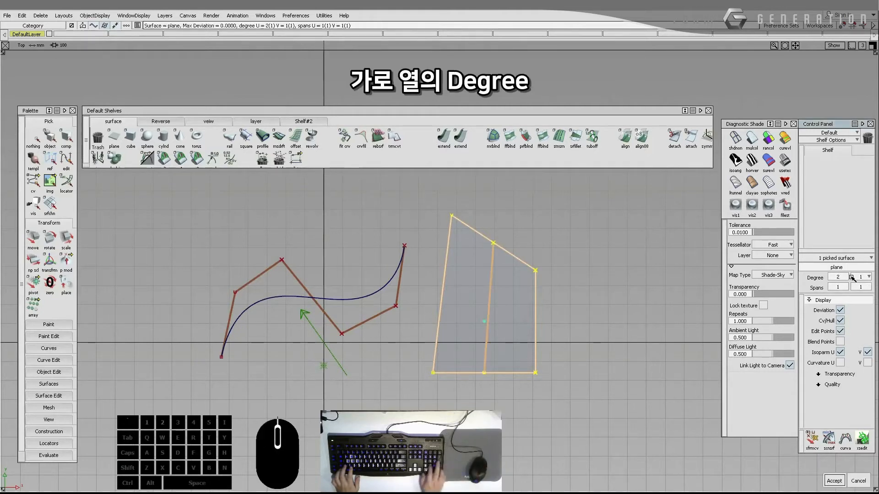
left_click(861, 278)
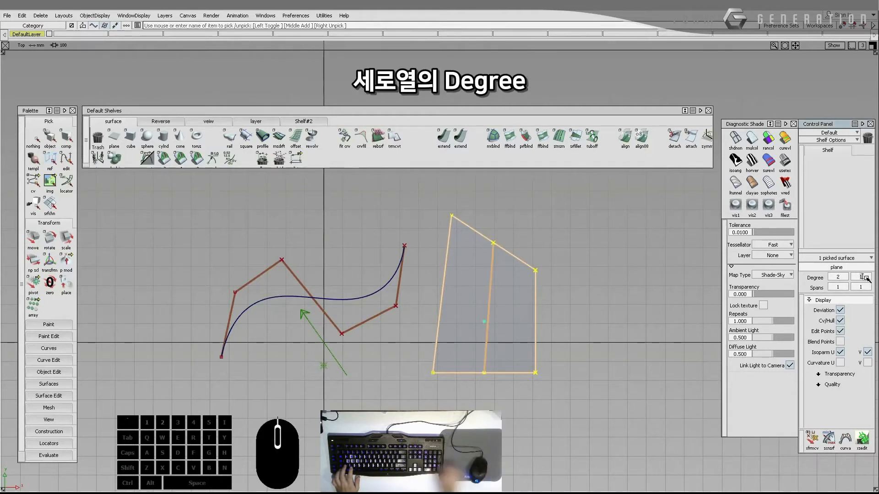
key("BackSpace")
type("5")
key("Return")
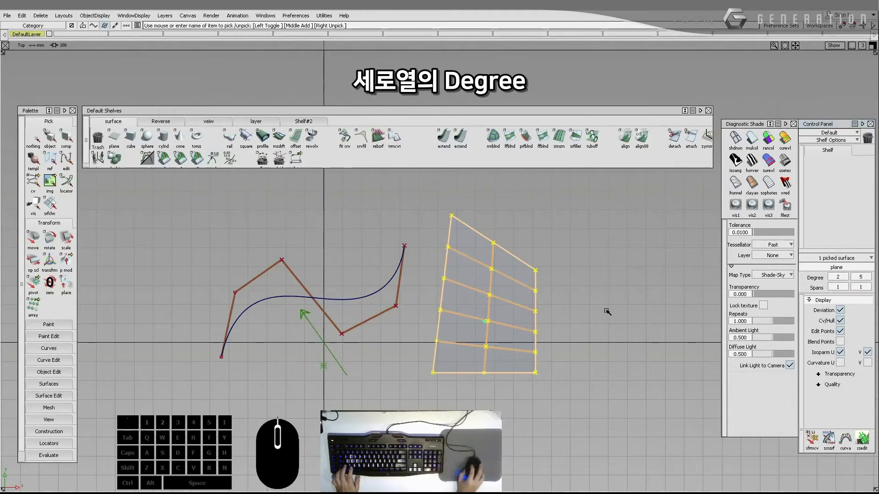
left_click(535, 318)
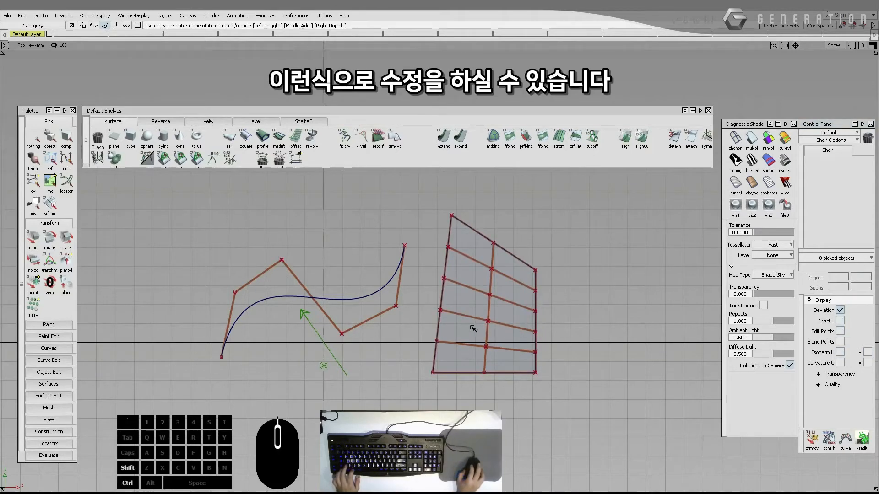
Step: In the Perspective view, pick the plane's middle row of six CVs and move it up along Z to arch the surface
right_click_drag(459, 330, 499, 302, "ctrl+shift")
left_click_drag(529, 279, 529, 254, "alt+shift")
middle_click_drag(529, 255, 430, 316, "alt+shift")
right_click_drag(430, 317, 444, 311, "alt+shift")
left_click_drag(445, 311, 411, 296, "alt+shift")
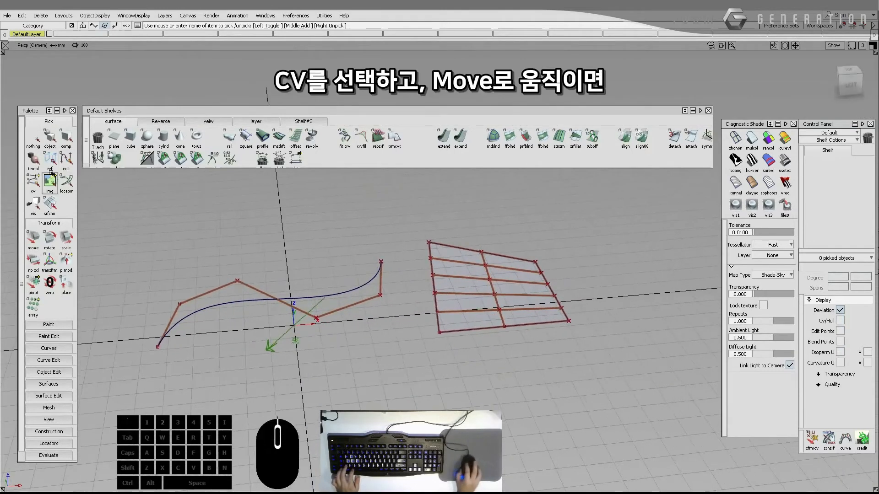
left_click(35, 184)
left_click_drag(522, 263, 518, 349, "alt+shift")
left_click_drag(517, 350, 423, 355, "alt+shift")
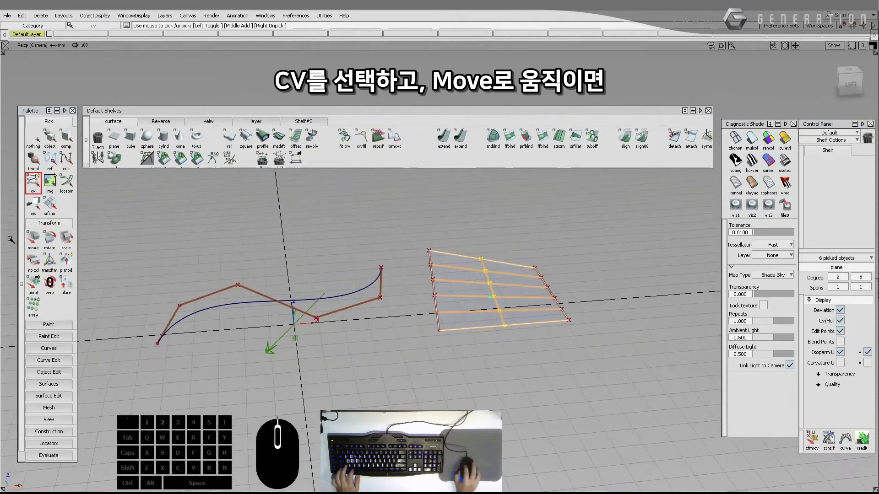
left_click(33, 239)
right_click_drag(408, 245, 433, 236)
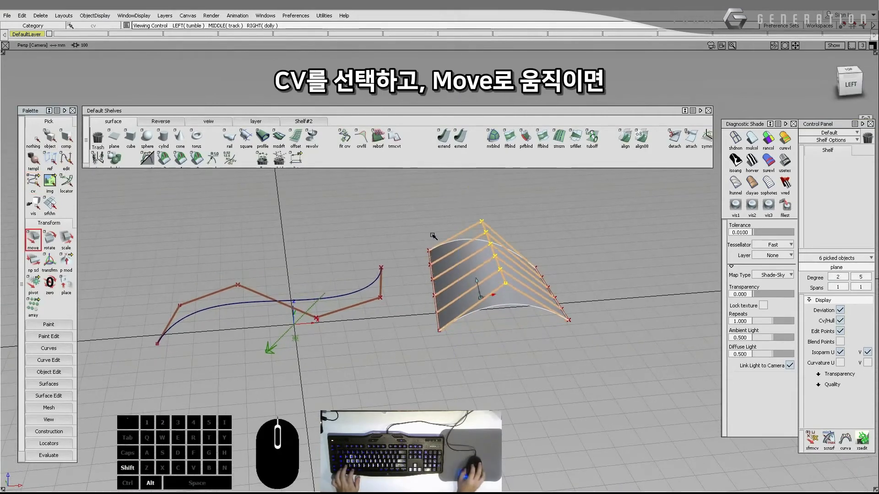
Step: From a front viewing angle, pick only the four inner CVs of the ridge row and raise them along Z
left_click_drag(432, 236, 472, 299, "alt+shift")
left_click_drag(493, 309, 472, 211, "ctrl+shift")
left_click_drag(396, 217, 530, 250)
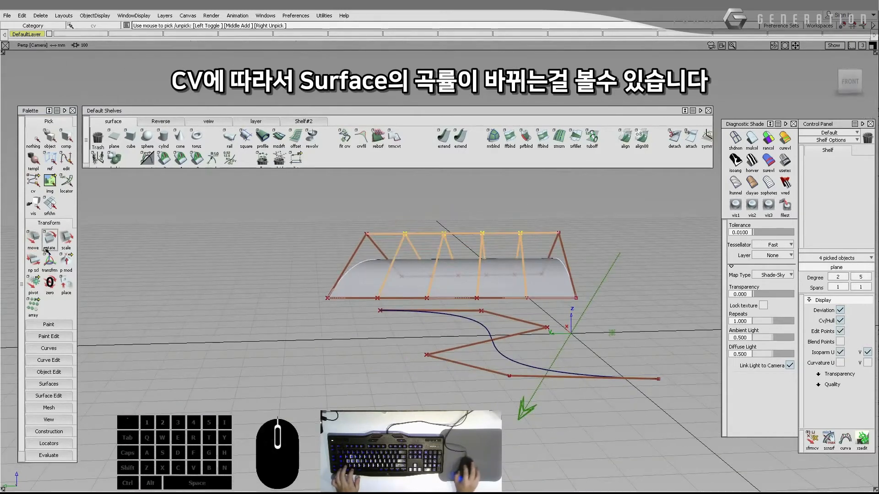
left_click(33, 240)
right_click_drag(223, 292, 240, 247)
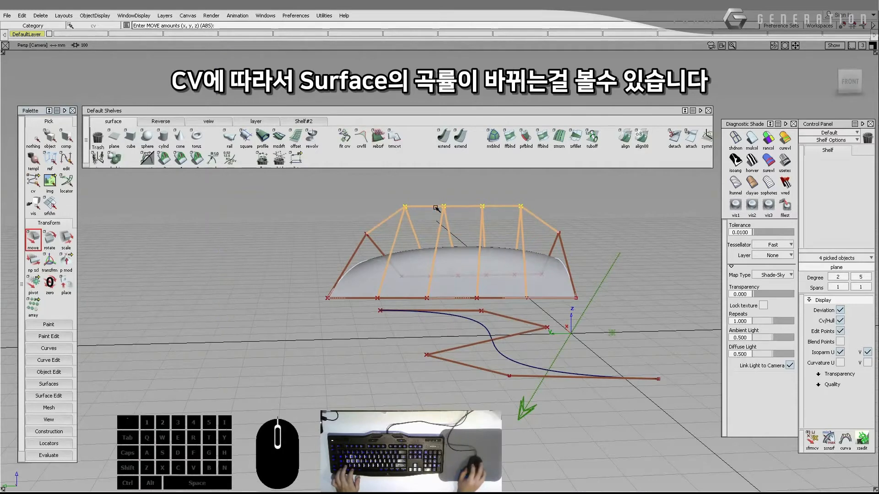
Step: Try moving the four picked ridge CVs sideways, and undo those moves
mouse_move(399, 193)
left_mouse_down()
mouse_move(415, 209)
mouse_move(389, 191)
left_mouse_up()
key("ctrl+z")
key("ctrl+z")
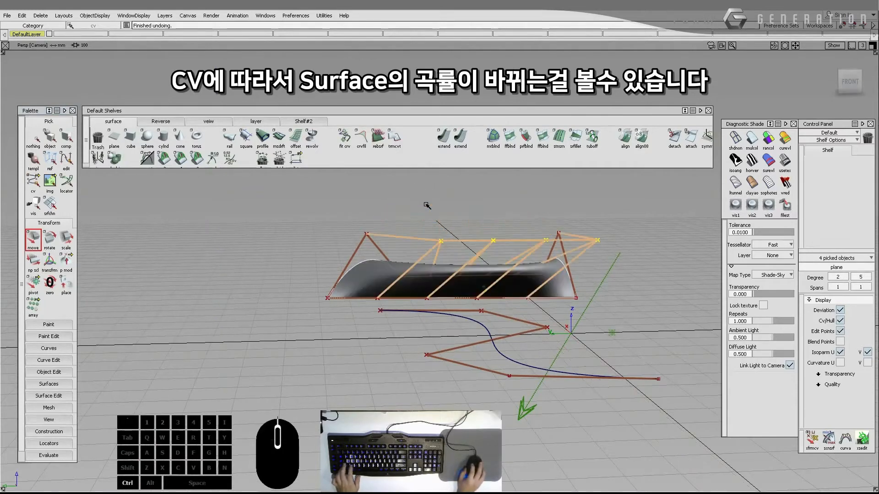
key("ctrl+z")
Step: Raise the four inner ridge CVs along Z and narrow the pick to the two middle ones
left_click_drag(522, 224, 336, 272, "alt+shift")
right_click_drag(337, 275, 338, 232)
mouse_move(339, 233)
left_mouse_down("ctrl+shift")
mouse_move(340, 243)
mouse_move(250, 290)
mouse_move(195, 263)
mouse_move(176, 215)
mouse_move(469, 275)
mouse_move(549, 242)
left_mouse_up("ctrl+shift")
mouse_move(246, 245)
left_mouse_down("alt+shift")
mouse_move(424, 216)
mouse_move(430, 203)
mouse_move(476, 230)
left_mouse_up("alt+shift")
Step: Move the two middle ridge CVs slightly along X, Y and Z in turn, and clear the selection
left_click(37, 246)
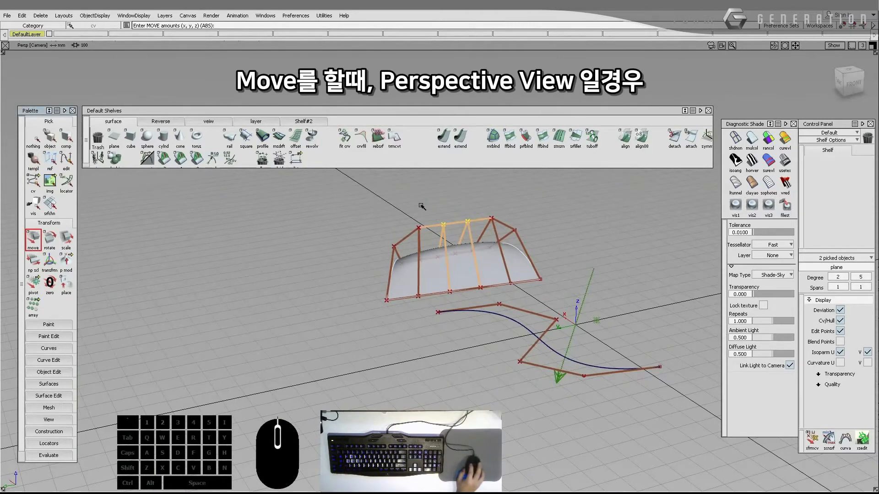
mouse_move(525, 196)
left_mouse_down()
mouse_move(520, 191)
mouse_move(525, 212)
left_mouse_up()
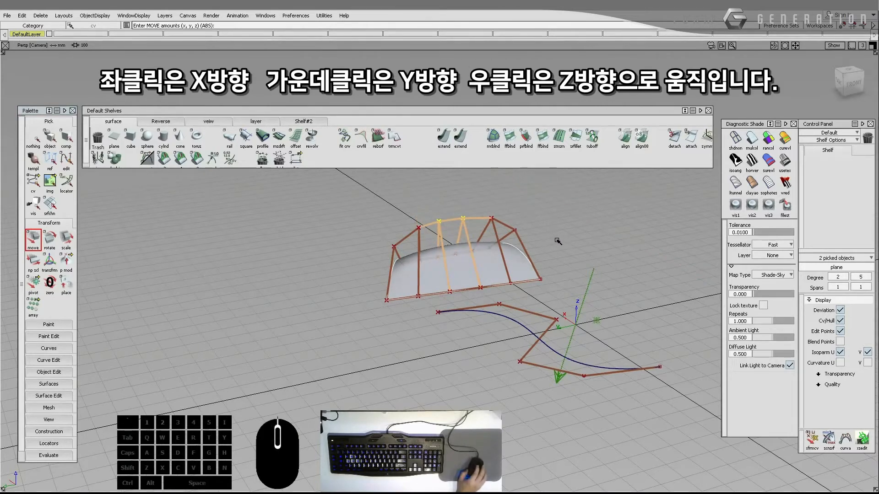
middle_click_drag(558, 241, 558, 224)
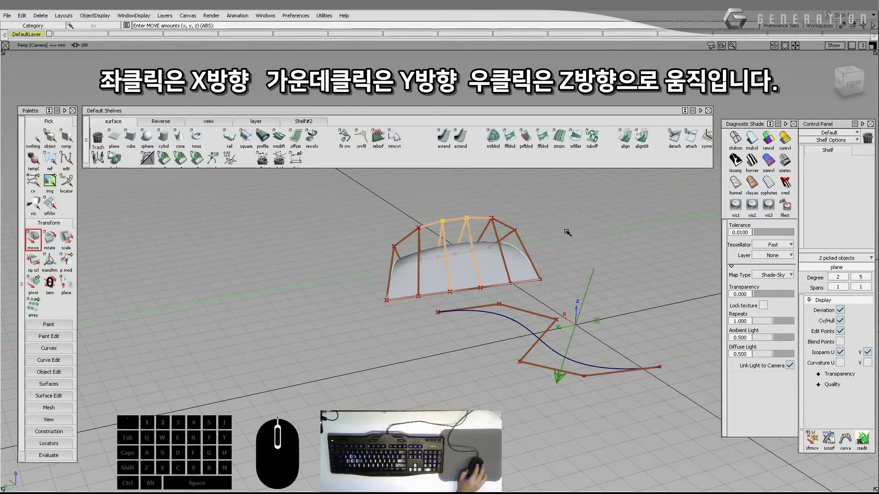
mouse_move(567, 231)
right_mouse_down()
mouse_move(582, 237)
mouse_move(577, 191)
mouse_move(579, 229)
right_mouse_up()
left_click_drag(579, 229, 258, 255, "alt+shift")
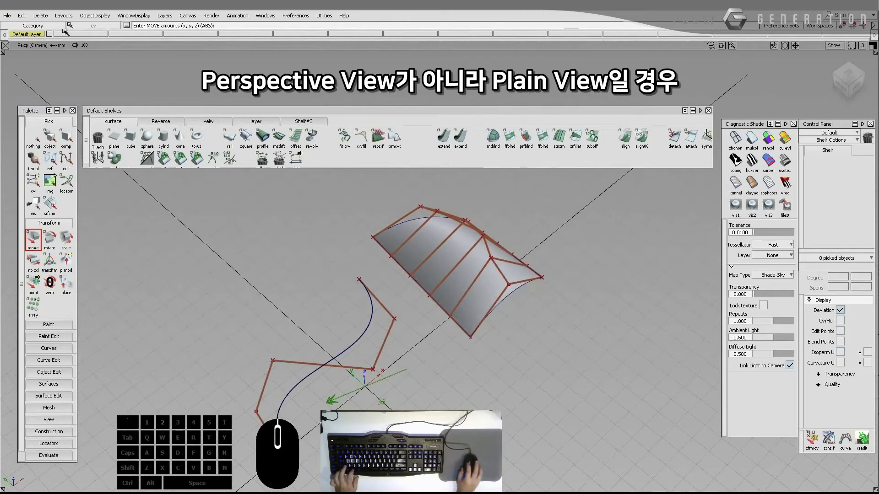
Step: Switch to the Top view and pick the surface's upper-left corner CV
left_click(57, 17)
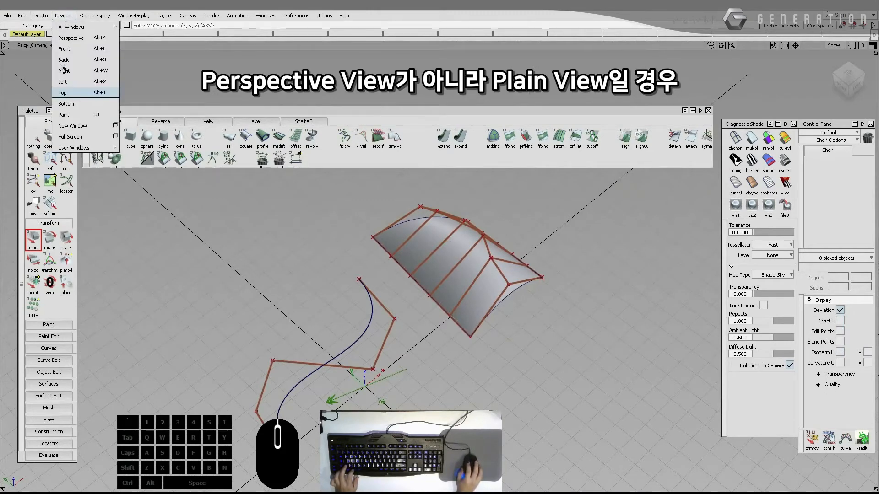
left_click(65, 91)
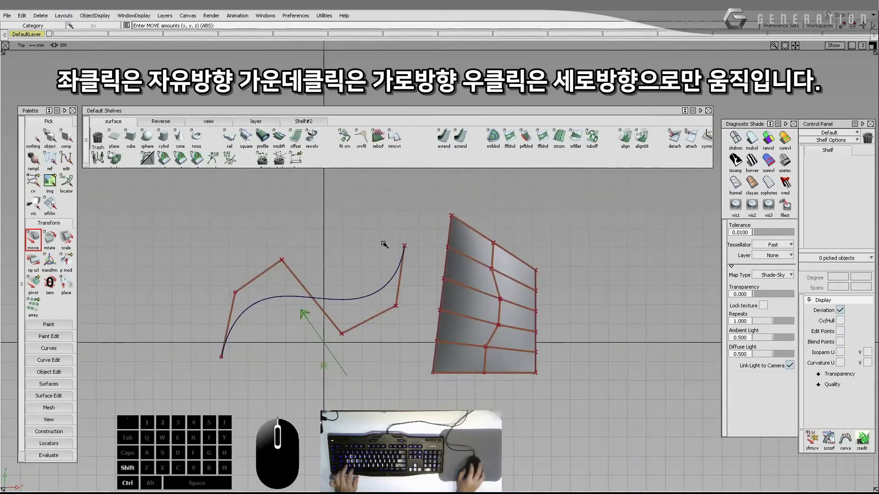
left_click_drag(384, 243, 410, 244, "ctrl+shift")
left_click_drag(440, 199, 460, 227)
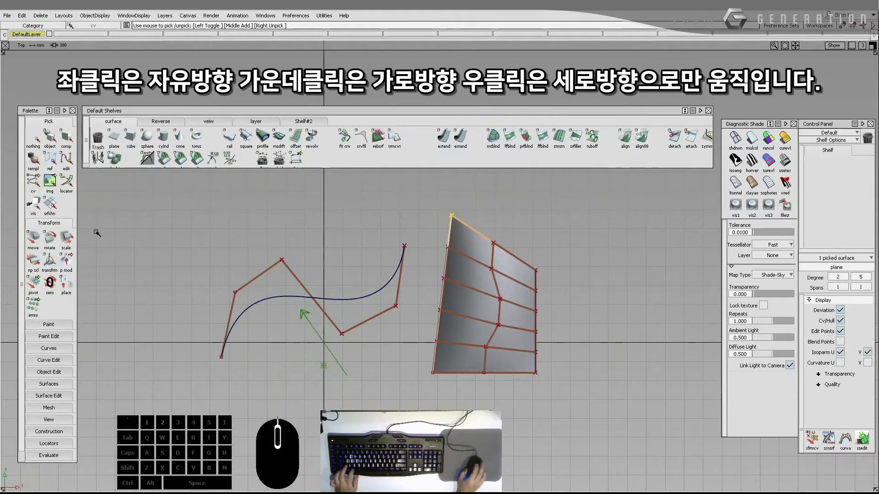
Step: Move the picked corner CV freely, horizontally only and vertically only, and release it with Pick Nothing
left_click(36, 243)
middle_click_drag(287, 236, 252, 265, "alt+shift")
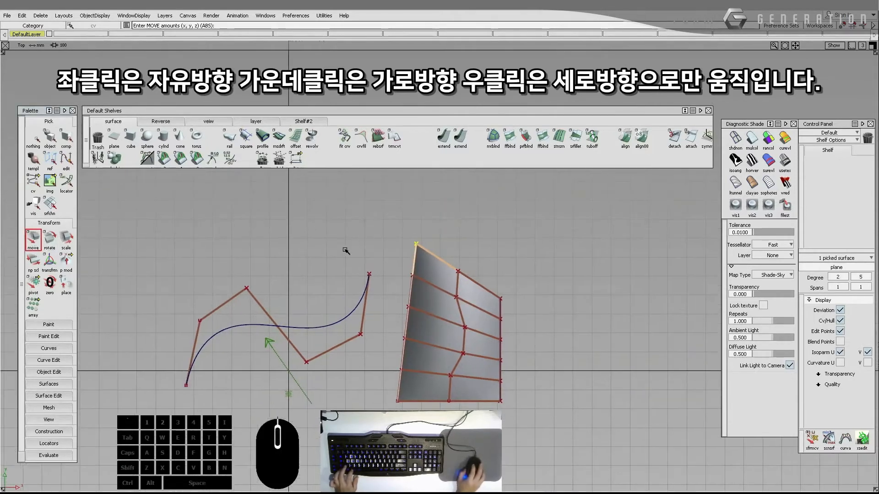
left_click_drag(392, 263, 321, 228)
middle_click_drag(336, 236, 401, 257)
right_click_drag(492, 261, 497, 244)
middle_click_drag(497, 244, 563, 270)
left_click_drag(556, 227, 548, 264)
right_click_drag(551, 266, 533, 255)
middle_click_drag(519, 262, 496, 256)
right_click_drag(527, 220, 527, 245)
middle_click_drag(493, 240, 513, 236)
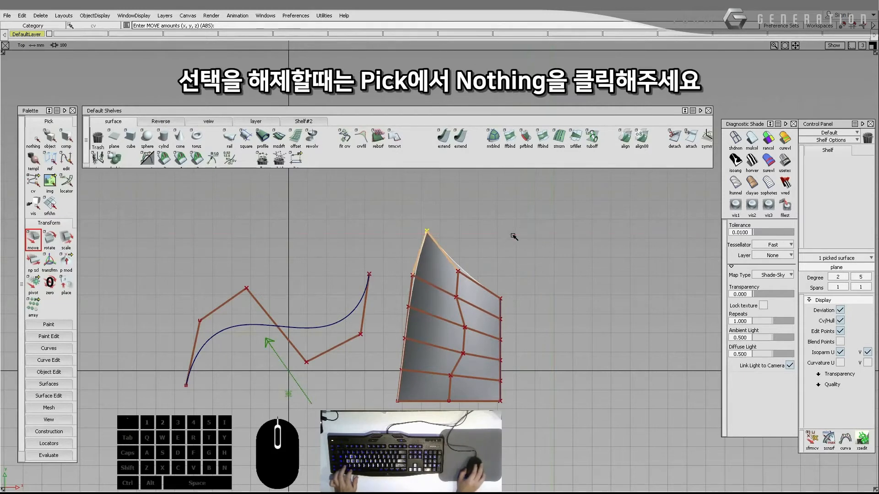
left_click(36, 137)
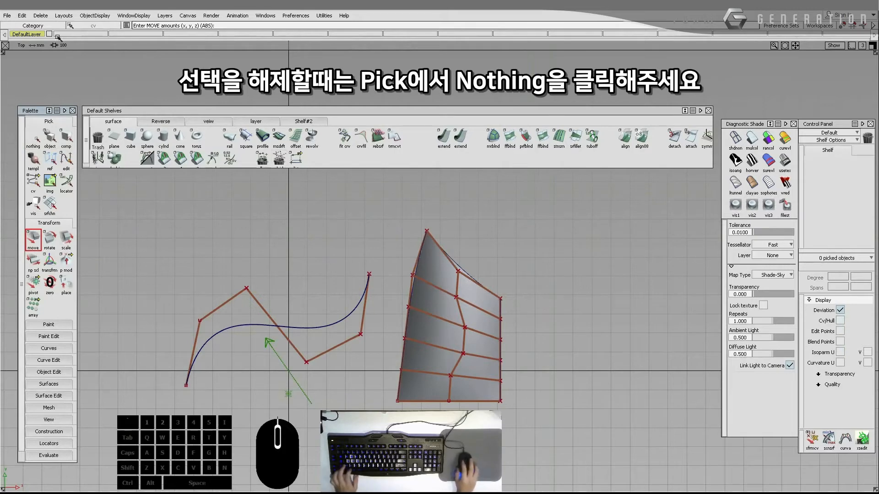
Step: Return to the Perspective view and use Pick CV on the curve's third CV from its left end and the surface's nearest corner CV
left_click(63, 16)
left_click(65, 38)
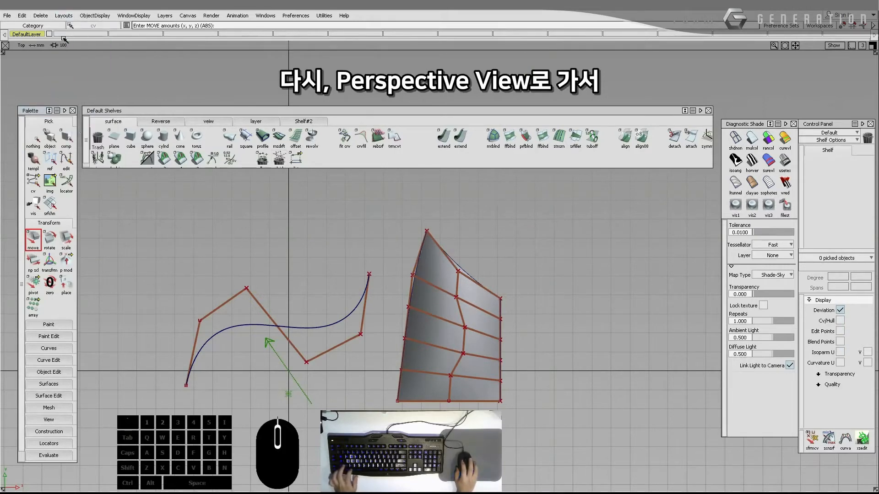
left_click_drag(426, 279, 350, 296, "alt+shift")
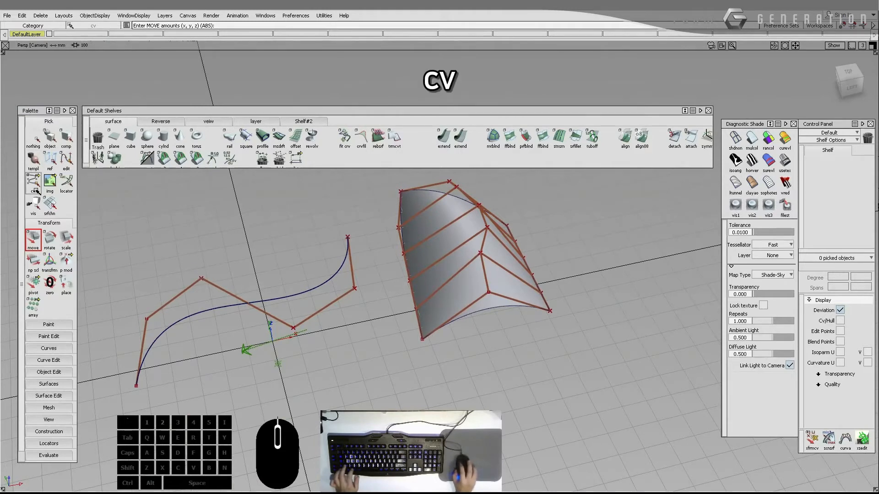
left_click(35, 186)
left_click(202, 277)
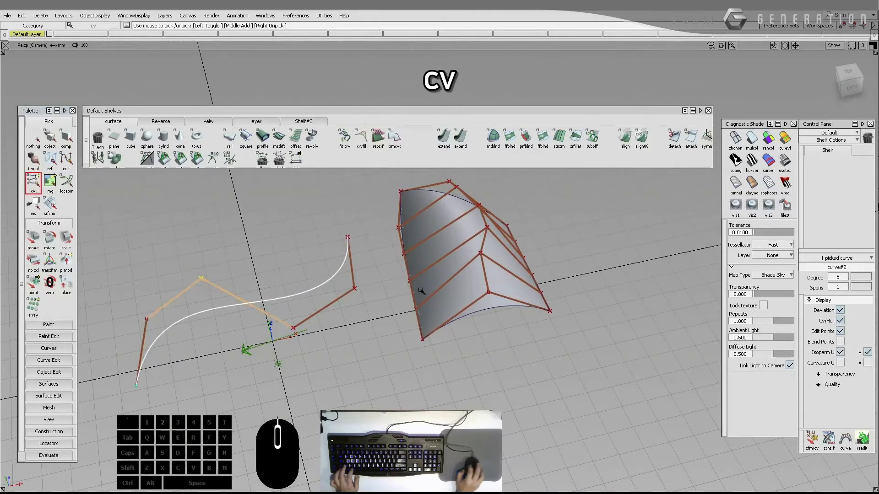
left_click(422, 339)
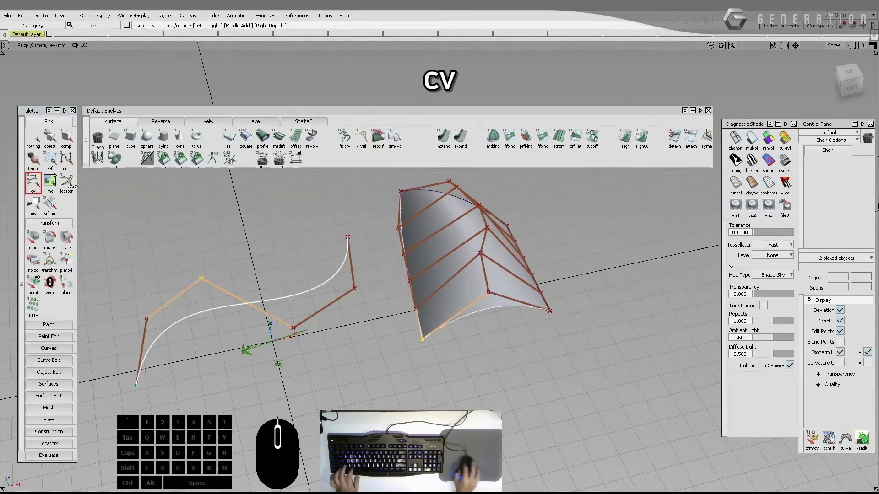
Step: Toggle the pick on the curve's upper end with Pick Edit Point, clearing the remaining selection with Pick Nothing
left_click(67, 159)
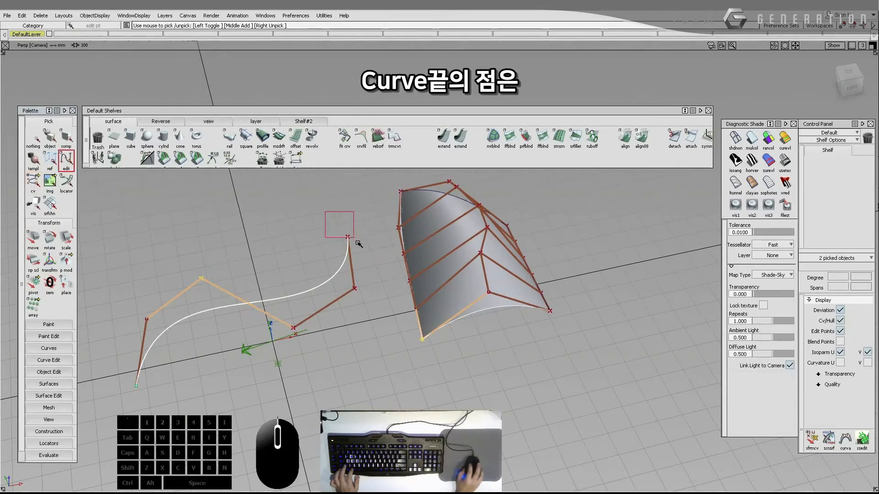
left_click_drag(311, 205, 368, 268)
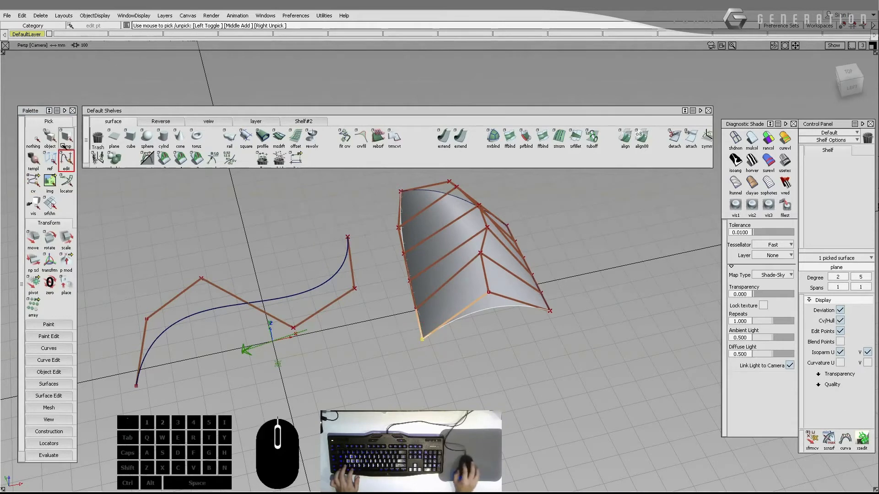
left_click(37, 141)
left_click(349, 238)
left_click_drag(329, 212, 357, 247)
left_click_drag(303, 208, 356, 246)
left_click_drag(299, 203, 359, 246)
Step: Pick the curve's upper end point with Pick CV and with Pick Edit Point to compare the two components
left_click(34, 185)
left_click_drag(328, 215, 357, 246)
left_click_drag(308, 208, 355, 247)
left_click(67, 161)
left_click_drag(325, 216, 356, 247)
left_click_drag(324, 211, 360, 246)
left_click_drag(330, 214, 366, 252)
left_click_drag(328, 214, 368, 253)
left_click_drag(329, 217, 368, 259)
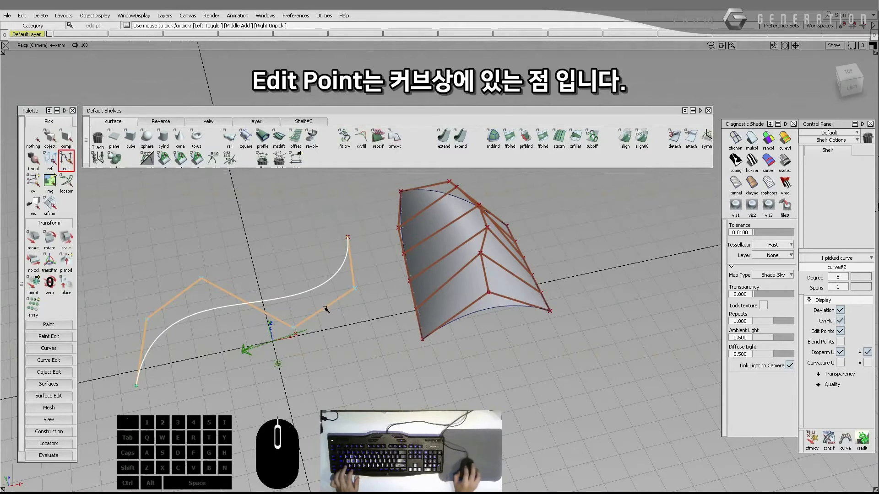
Step: Set the curve's spans to 2, hide its CVs and hull, and inspect the edit point at the middle of the curve
left_click_drag(833, 289, 843, 288)
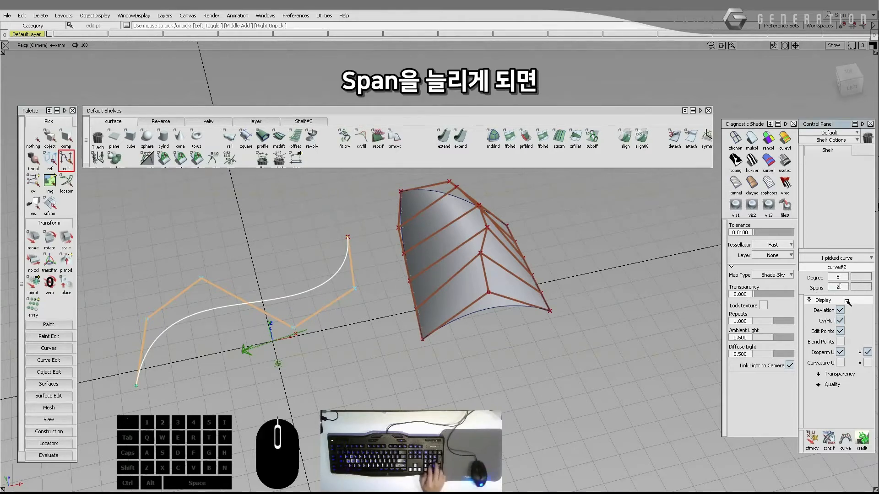
key("Return")
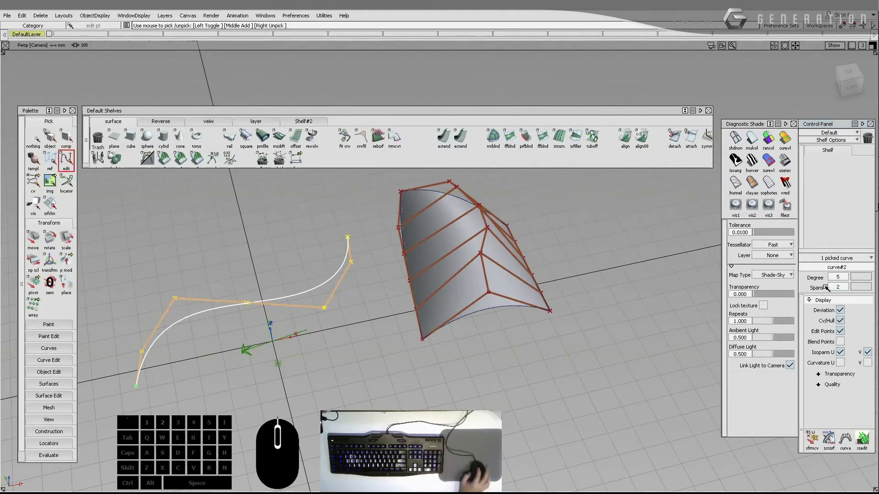
left_click(840, 320)
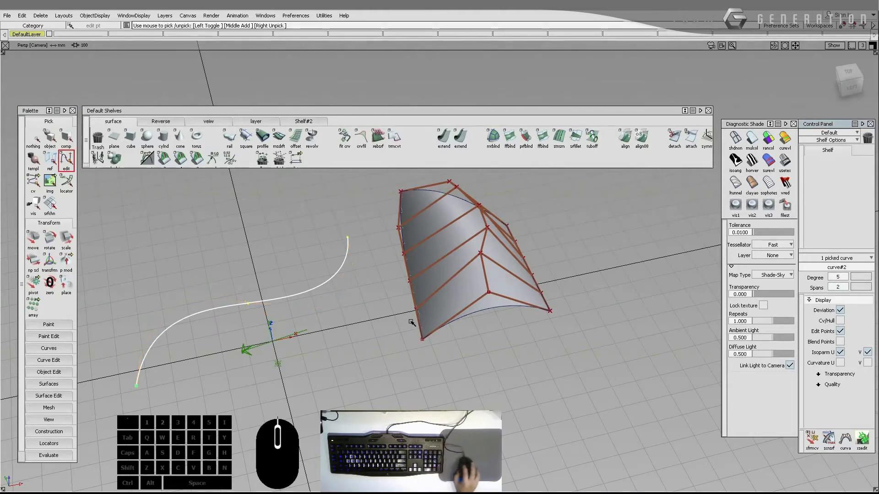
right_click_drag(251, 305, 261, 296, "alt+shift")
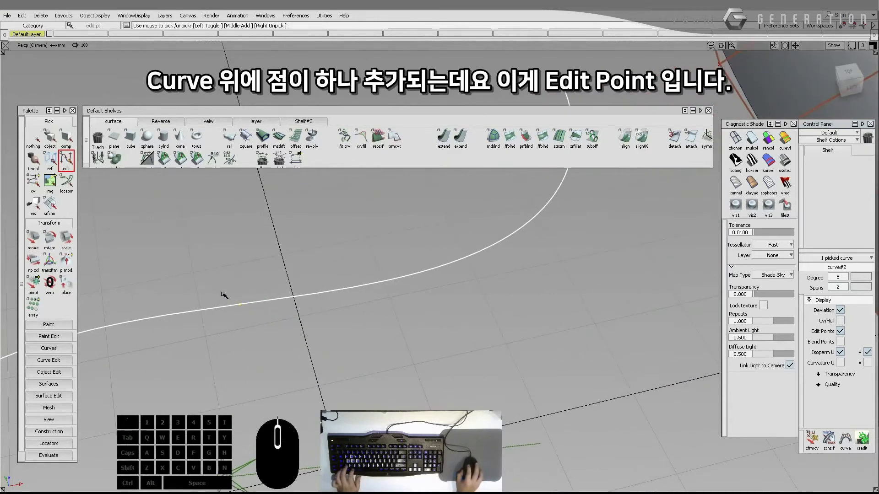
Step: Switch to the Top view, clear the selection and pick the curve's middle edit point with Pick Edit Point
right_click_drag(282, 302, 373, 334, "alt+shift")
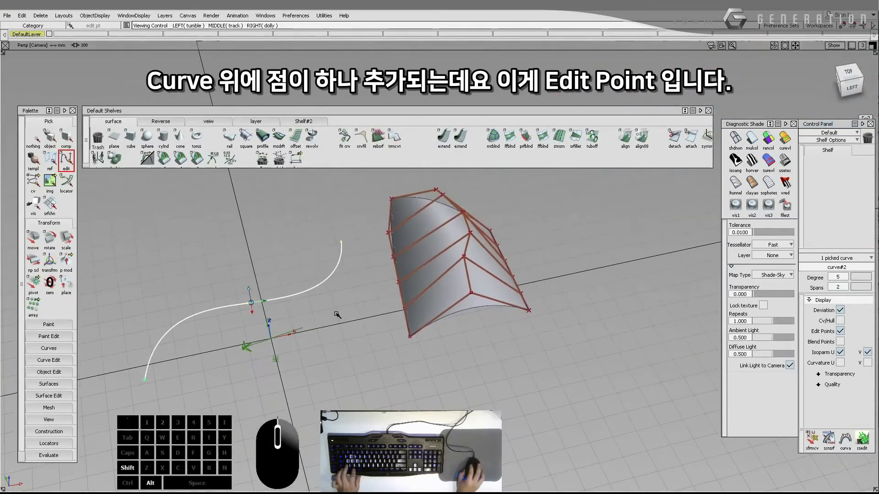
left_click(63, 15)
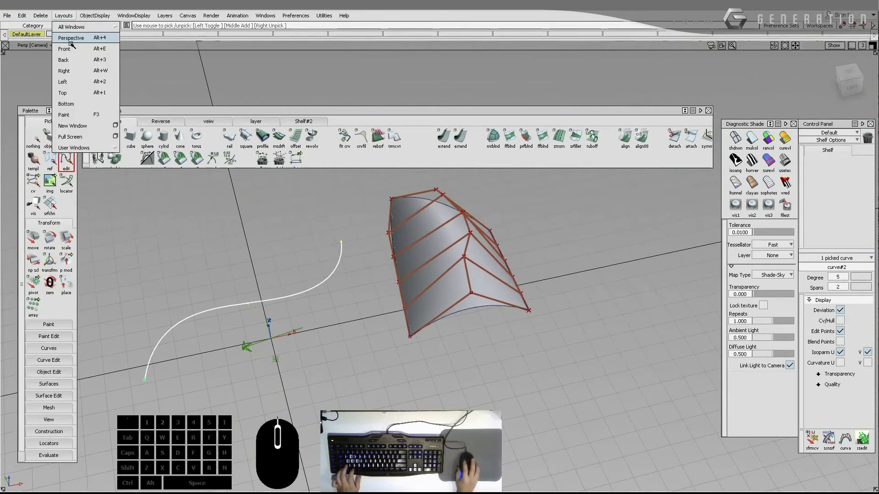
left_click(62, 92)
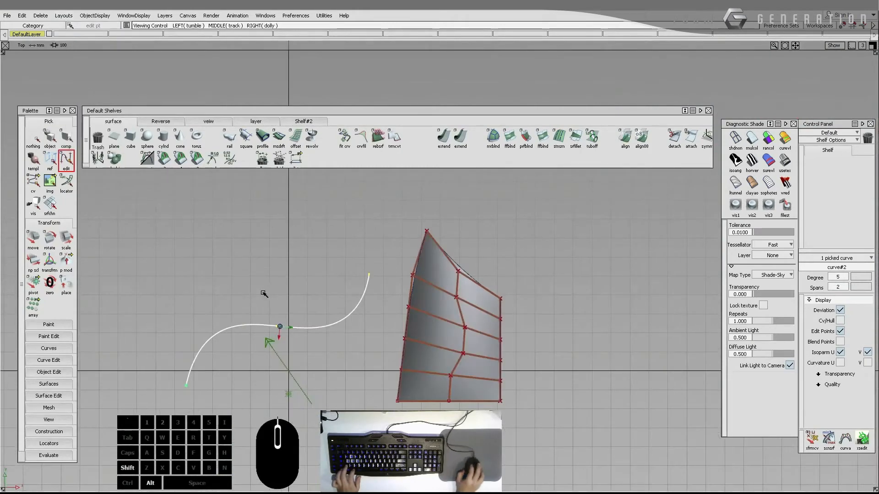
left_click(35, 139)
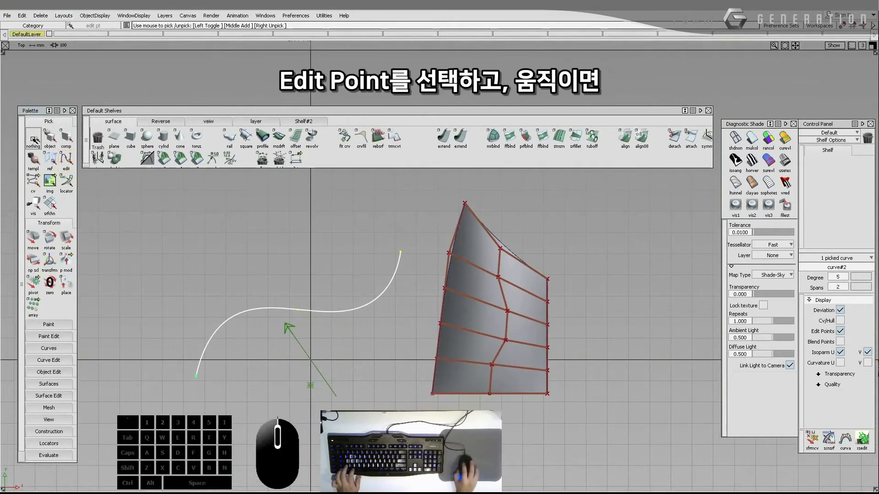
left_click(66, 162)
left_click(297, 312)
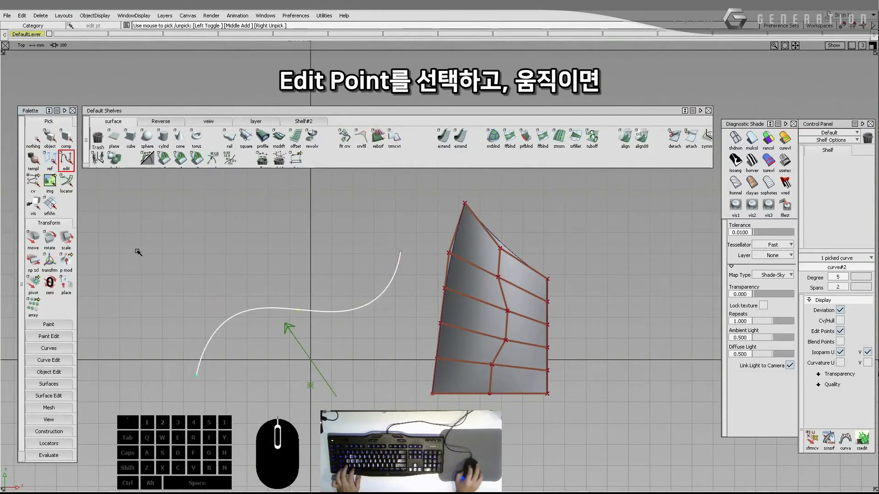
Step: Move the curve's middle edit point up and to the left, and its upper end point slightly down
left_click(33, 238)
left_click_drag(216, 254, 186, 219)
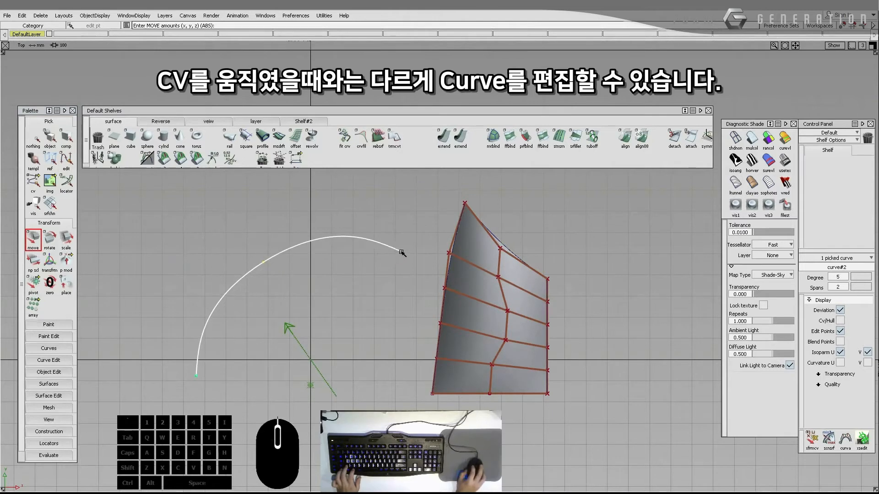
left_click_drag(392, 257, 386, 306)
Step: Pick the whole curve as an object, show its CVs and hull, and delete it
right_click_drag(387, 306, 349, 328, "alt+shift")
left_click_drag(316, 241, 337, 257, "ctrl+shift")
left_click_drag(322, 246, 330, 263)
left_click(841, 320)
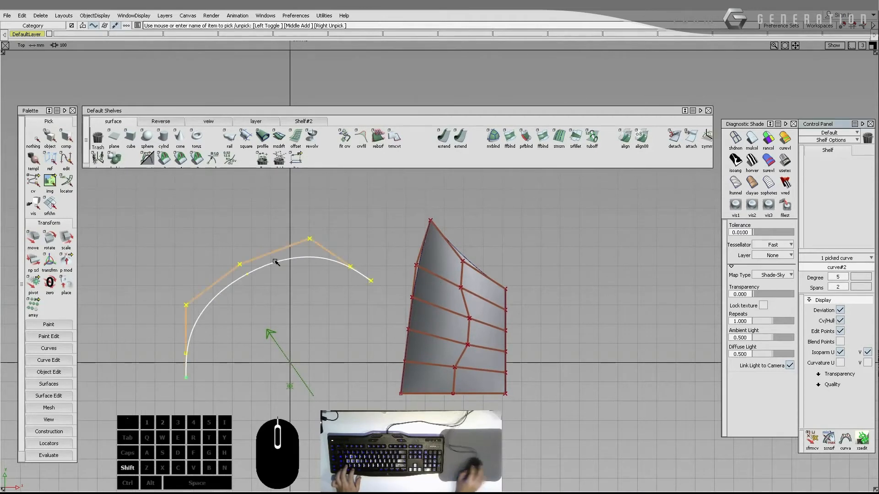
left_click_drag(275, 262, 296, 290, "ctrl+shift")
key("Delete")
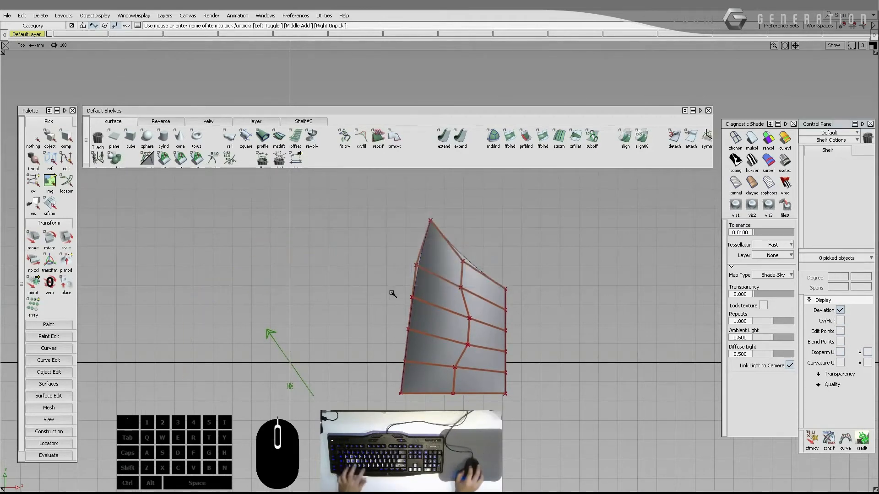
Step: Pick the surface and switch its CV and hull display off and on again
left_click(435, 288)
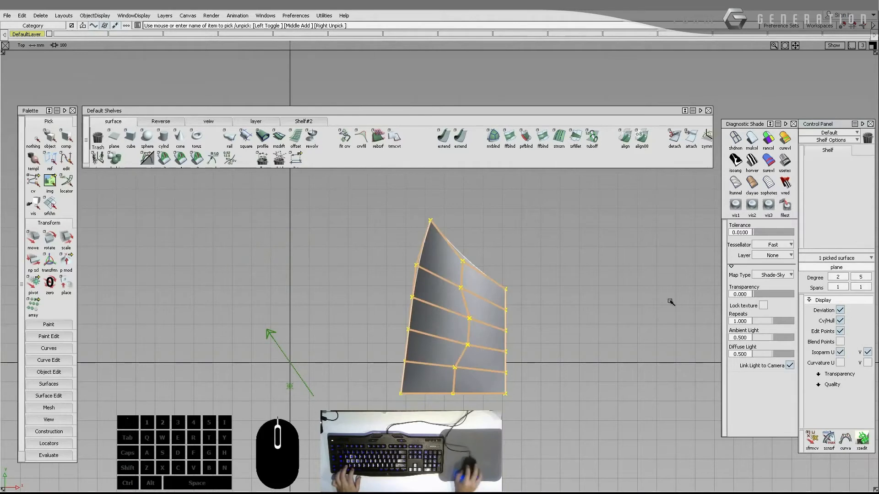
left_click(841, 321)
left_click(842, 320)
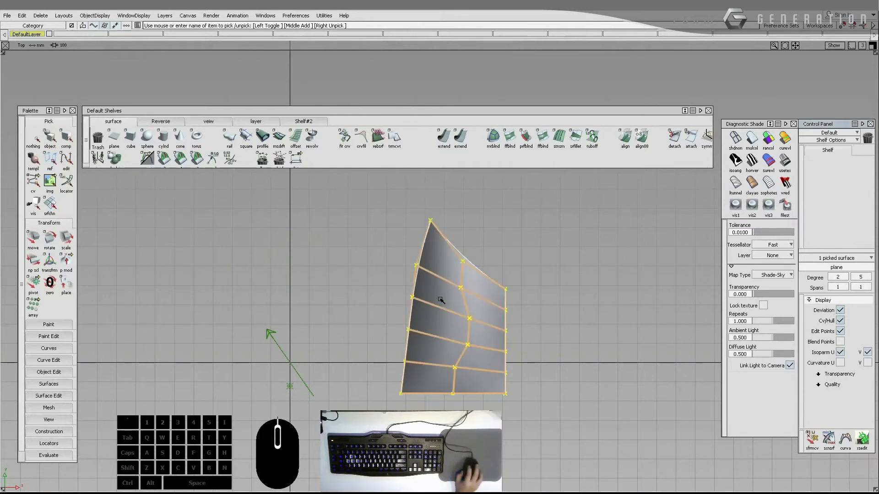
right_click_drag(486, 320, 499, 340, "alt+shift")
middle_click_drag(498, 340, 410, 317, "alt+shift")
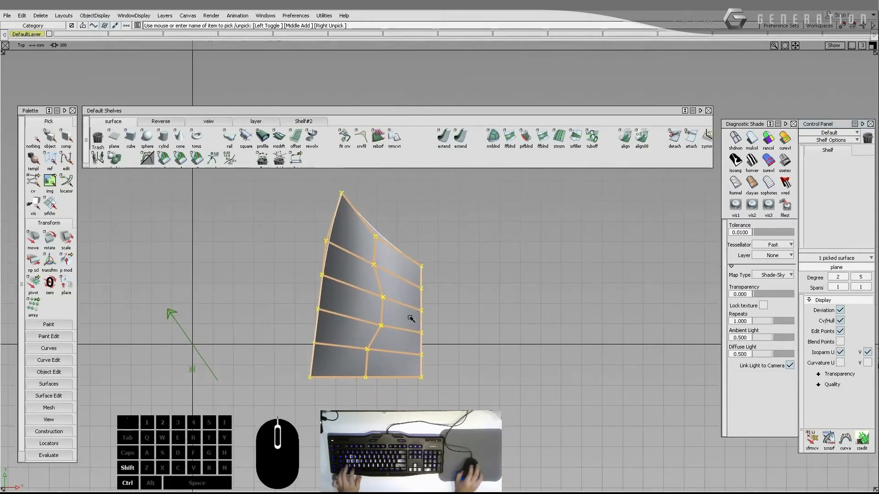
Step: Use Pick CV on a CV near the middle of the surface, activate Move and show the Perspective view
left_click_drag(410, 318, 390, 330, "ctrl+shift")
middle_click_drag(391, 329, 393, 309, "ctrl+shift")
left_click_drag(393, 308, 373, 300)
right_click_drag(373, 300, 385, 318, "ctrl+shift")
left_click_drag(385, 318, 460, 247, "alt+shift")
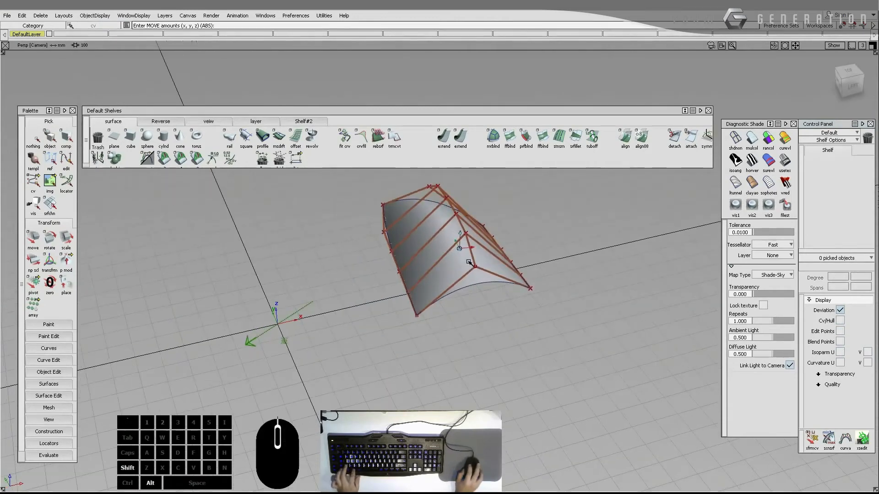
Step: Pick the surface as an object and delete it from the scene
middle_click_drag(463, 244, 412, 289, "alt+shift")
left_click(388, 295)
left_click_drag(412, 290, 425, 359, "ctrl+shift")
key("Delete")
left_click(415, 274)
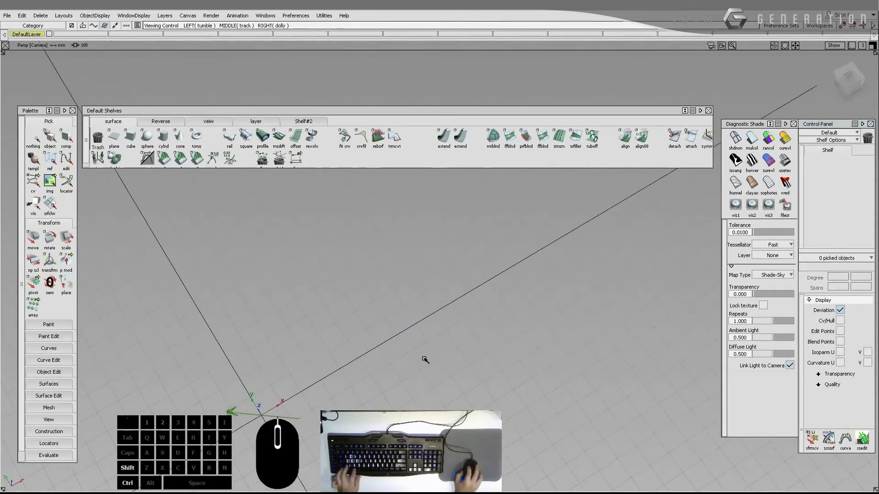
right_click_drag(426, 359, 366, 317, "ctrl+shift")
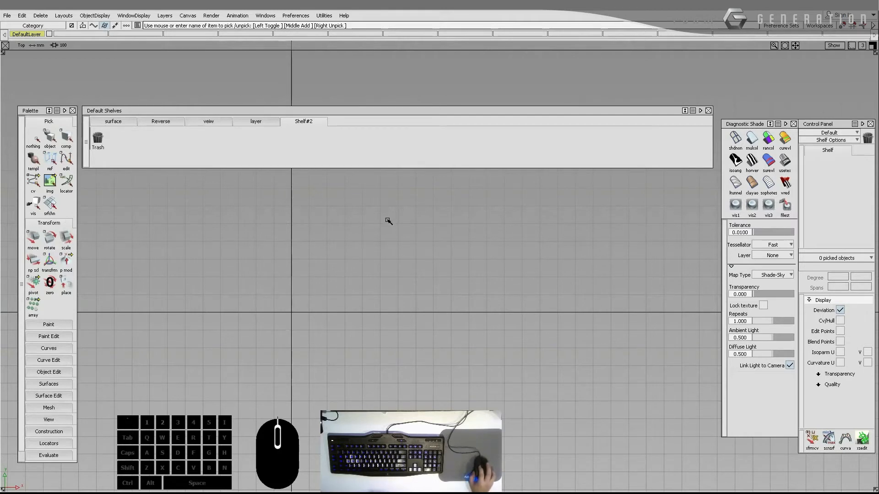
Step: Create a new shelf in Default Shelves with the suggested name Shelf and bring the empty new shelf to the front
double_click(379, 111)
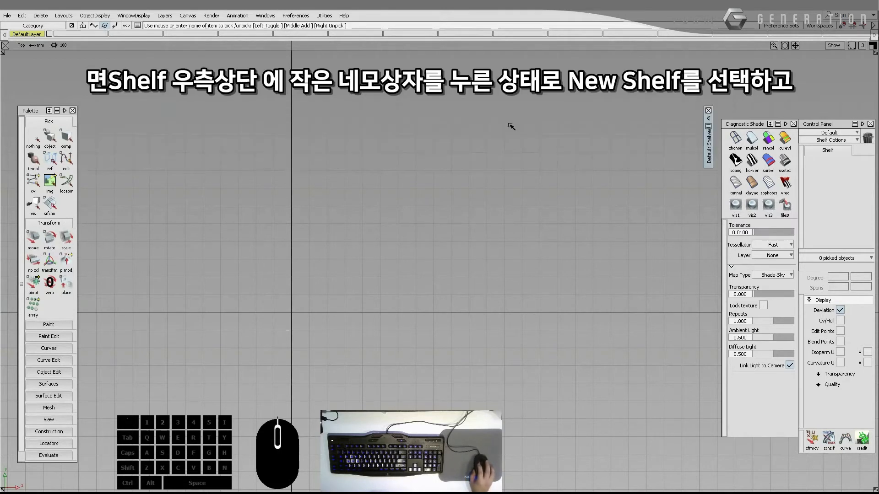
left_click(708, 118)
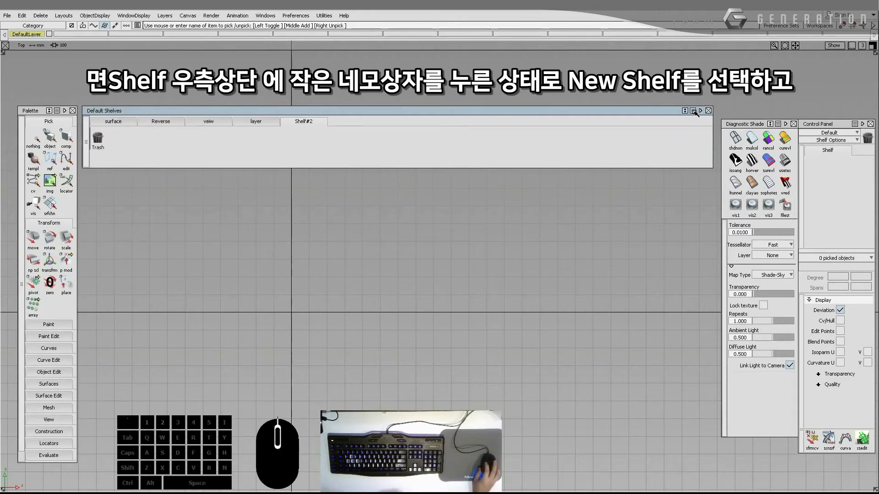
left_click(692, 110)
left_click(693, 110)
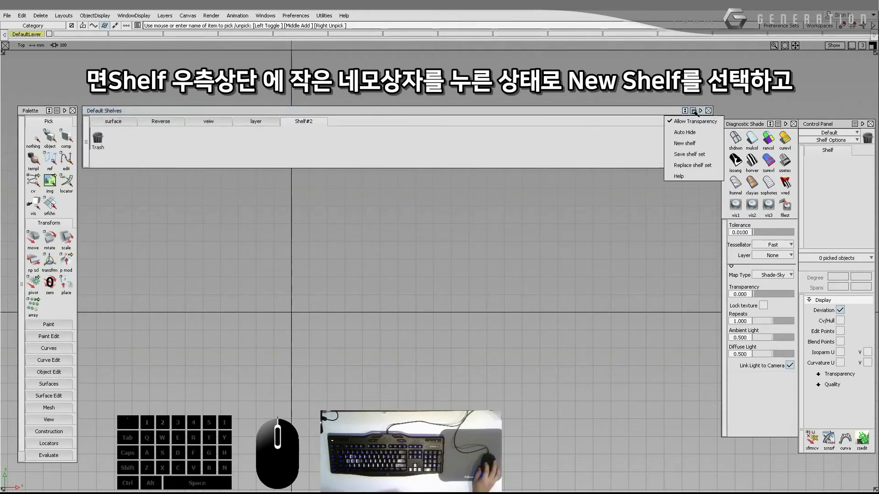
left_click(693, 111)
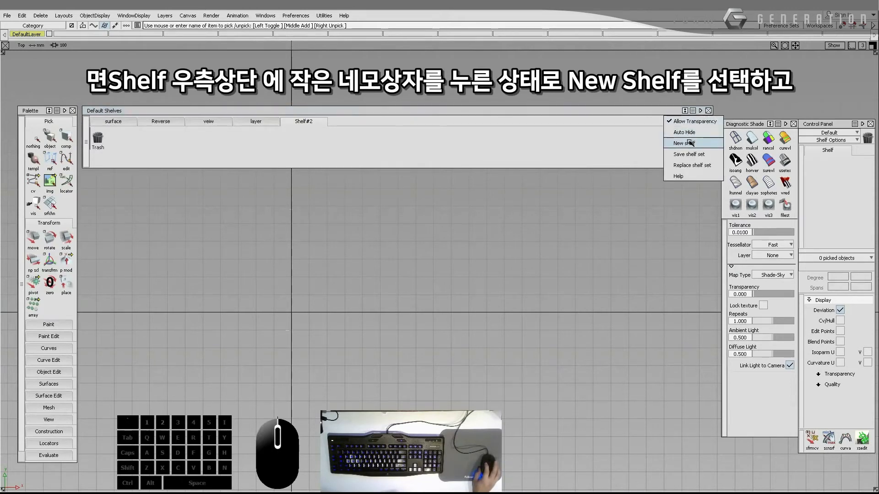
left_click(690, 143)
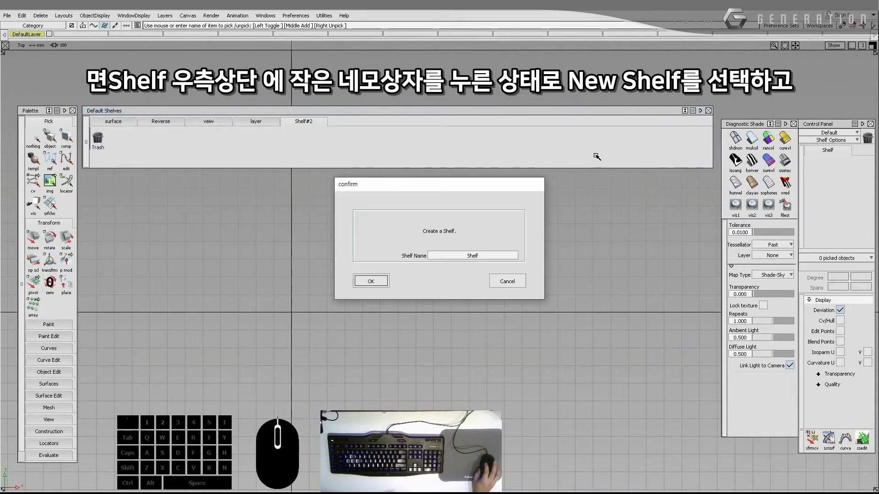
left_click(371, 280)
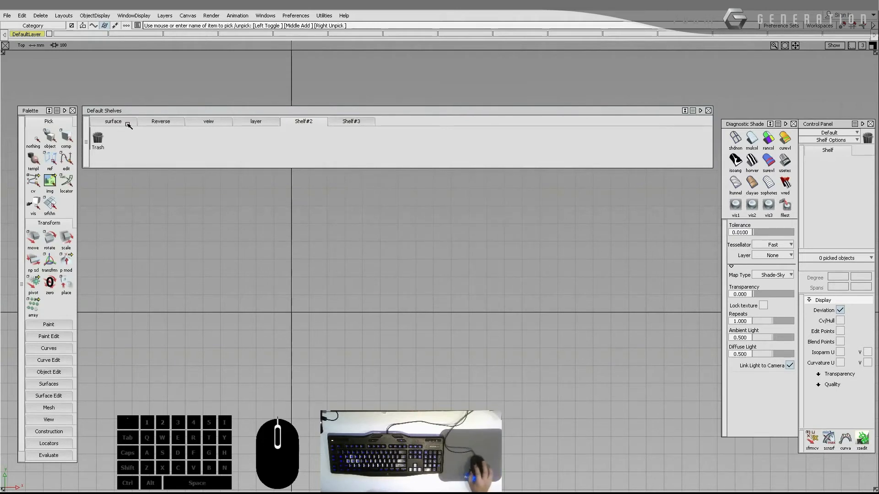
left_click(315, 122)
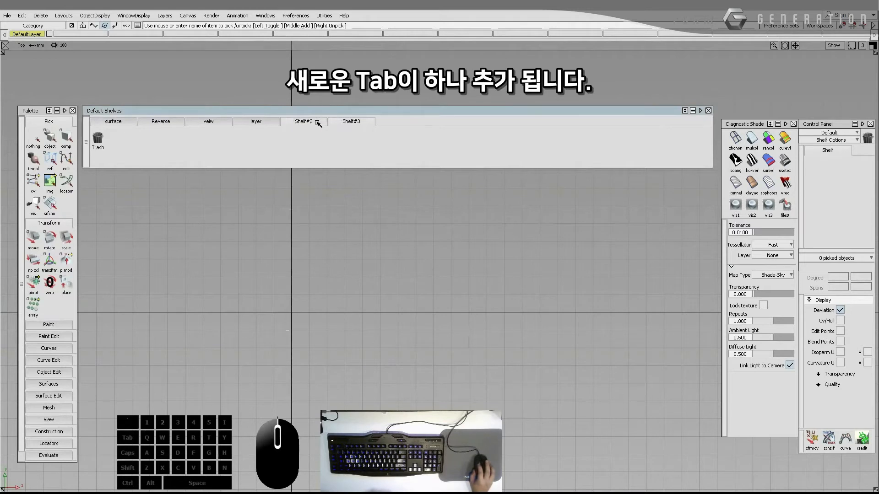
left_click(338, 122)
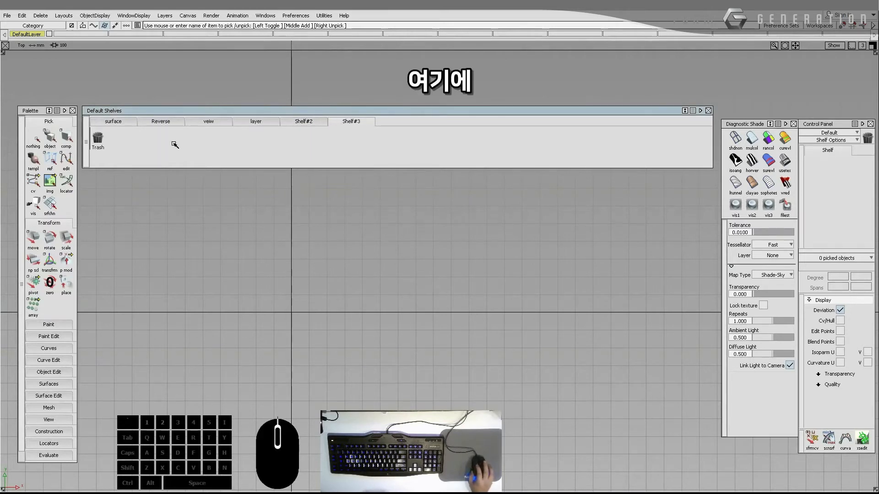
Step: Add the edit point curve tool (ep crv) from the Curves tools to the new shelf
scroll(50, 238, "down", 1)
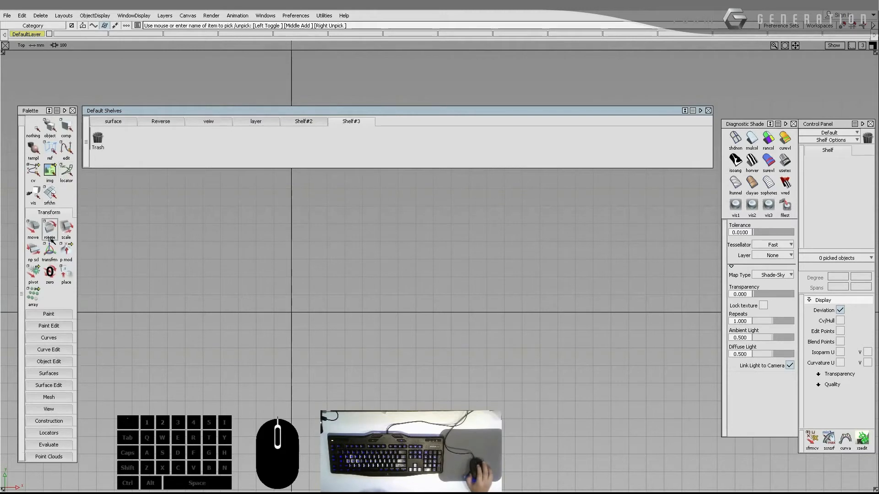
left_click(54, 339)
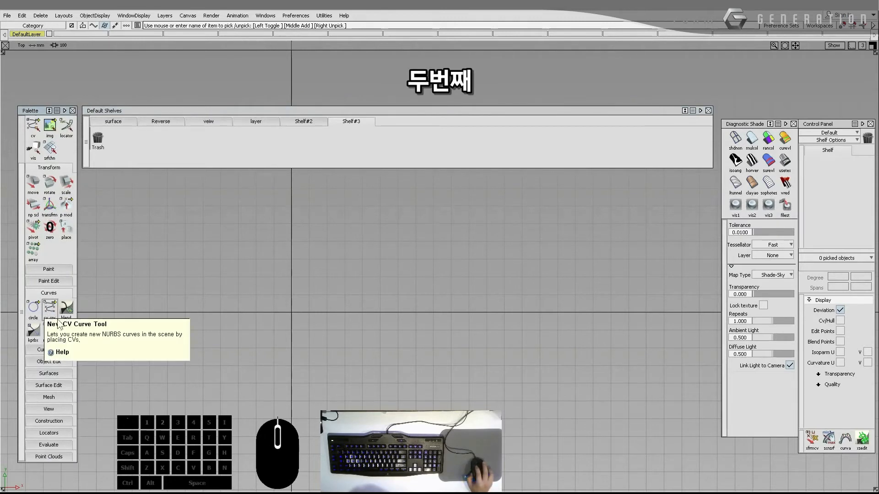
left_click(53, 312)
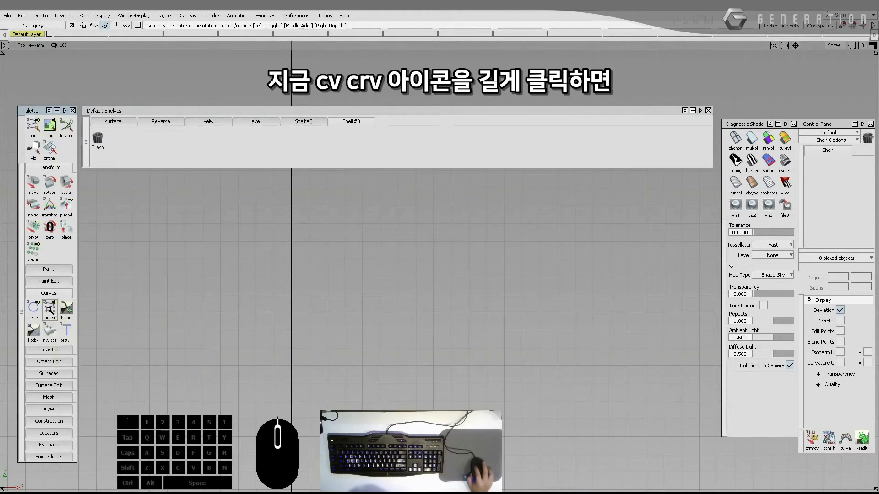
left_click(51, 310)
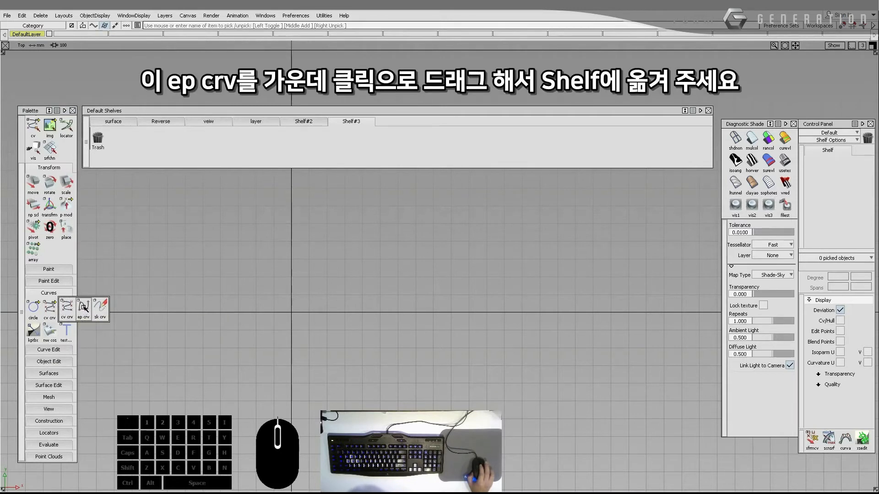
middle_click_drag(84, 309, 138, 142)
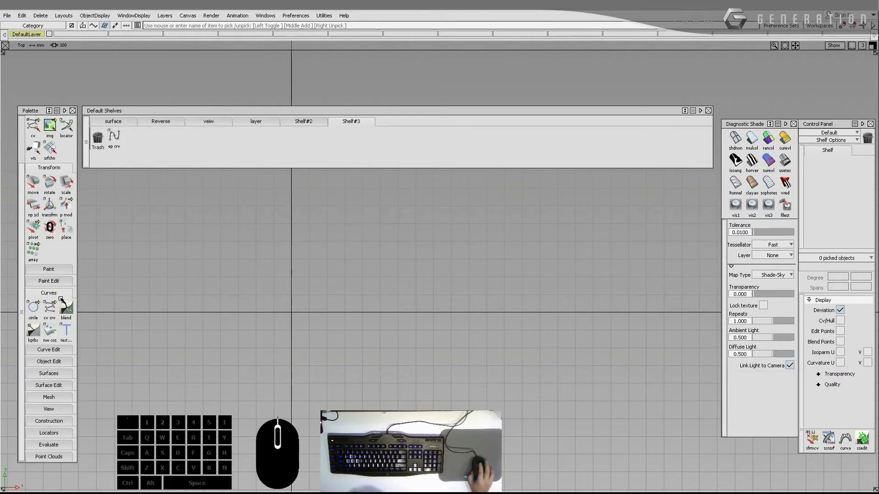
Step: Add the Skin tool from the Surfaces tools to the new shelf and collapse the expanded palette sections
left_click(64, 376)
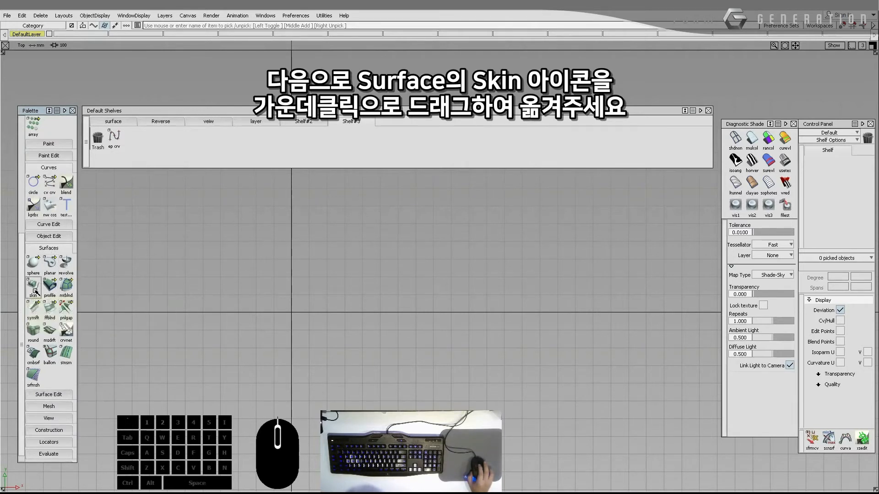
middle_click_drag(35, 291, 139, 140)
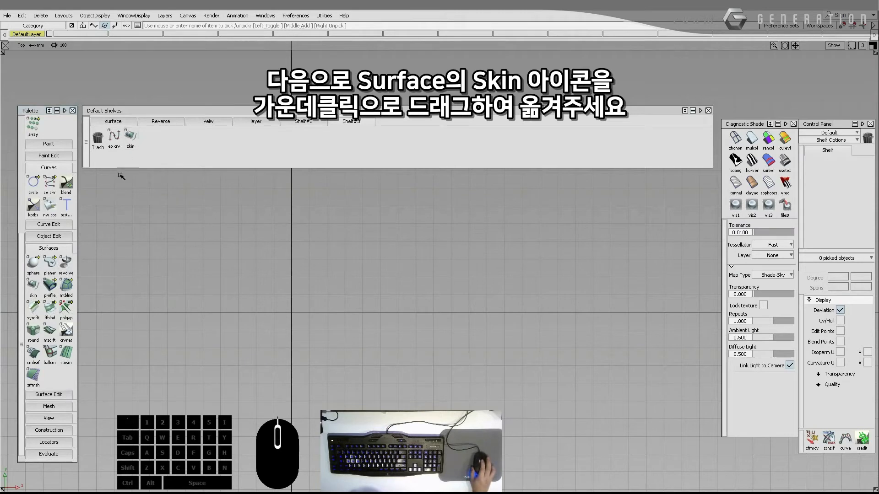
scroll(61, 307, "up", 5)
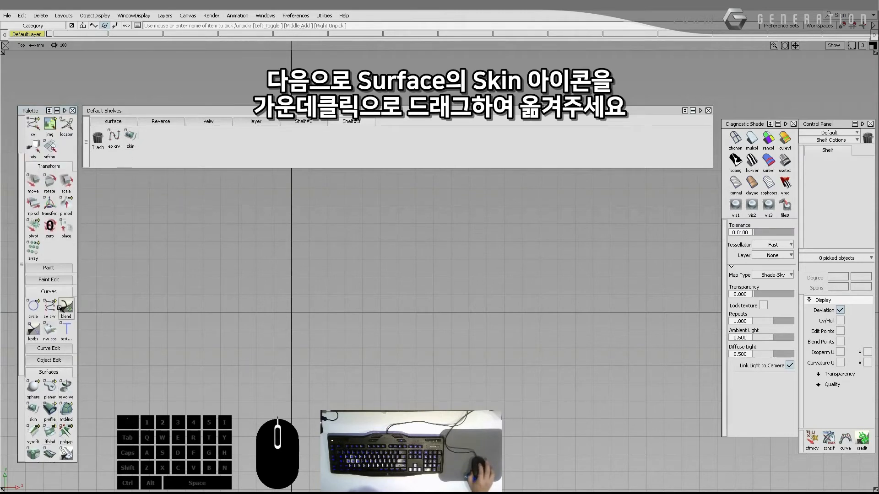
scroll(62, 310, "up", 3)
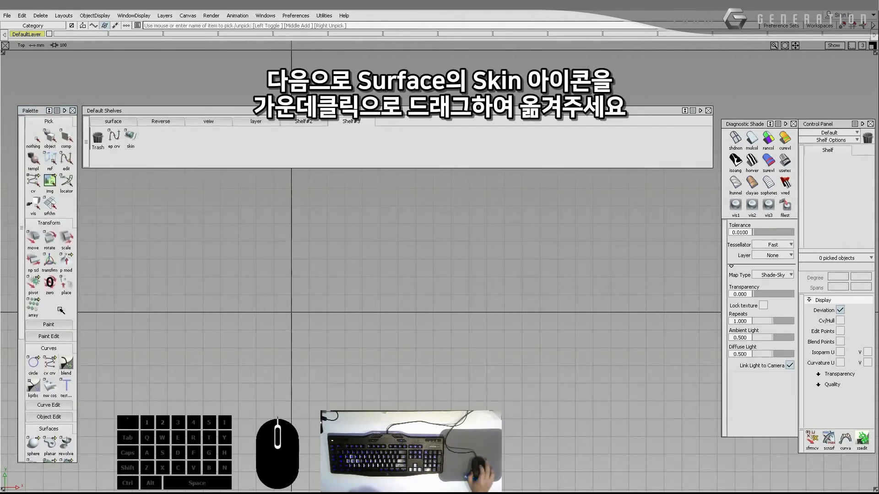
left_click(57, 347)
scroll(57, 346, "down", 2)
left_click(56, 350)
scroll(53, 337, "up", 1)
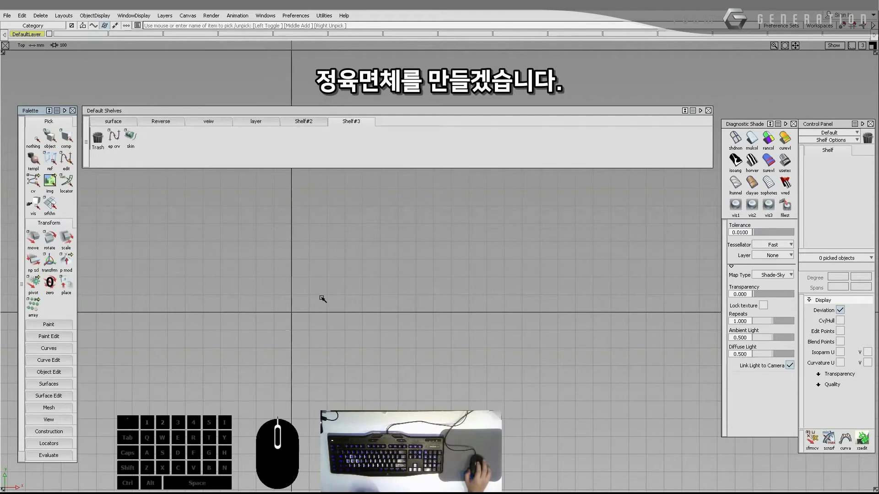
Step: Set the layout to the Top view with the grid origin near the middle of the workspace
middle_click_drag(311, 305, 378, 248, "alt+shift")
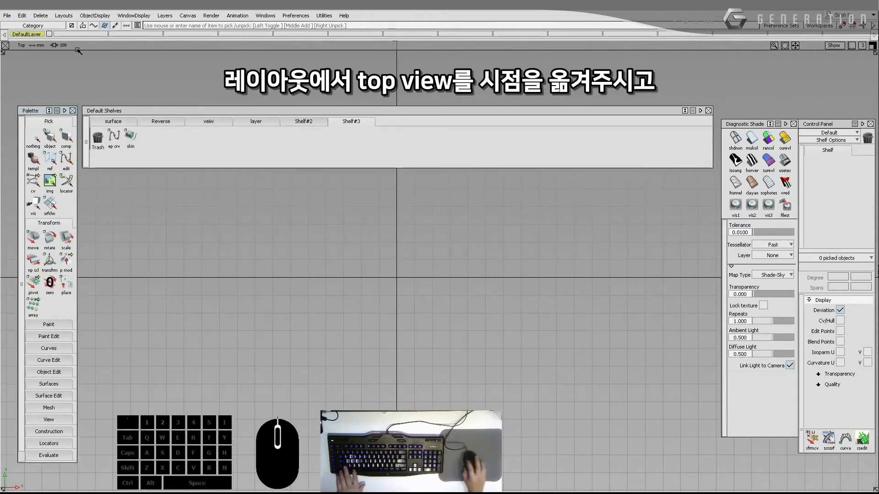
left_click(64, 16)
left_click(63, 92)
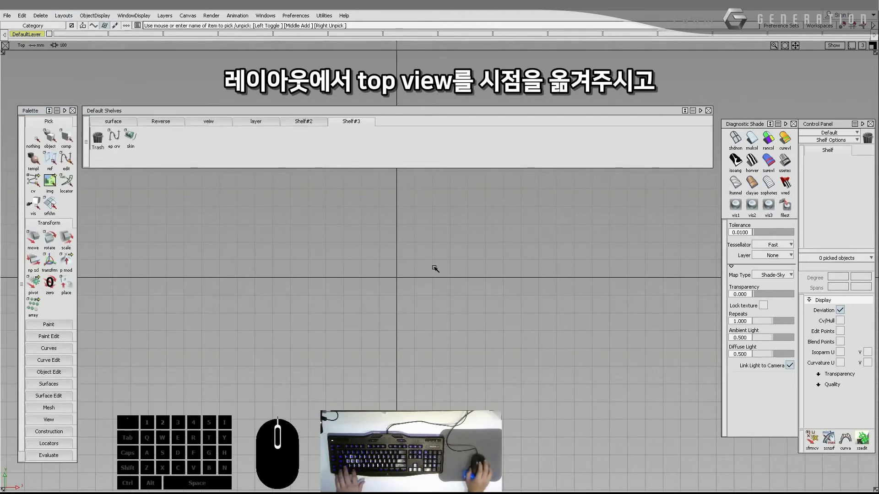
middle_click_drag(406, 262, 374, 283, "alt+shift")
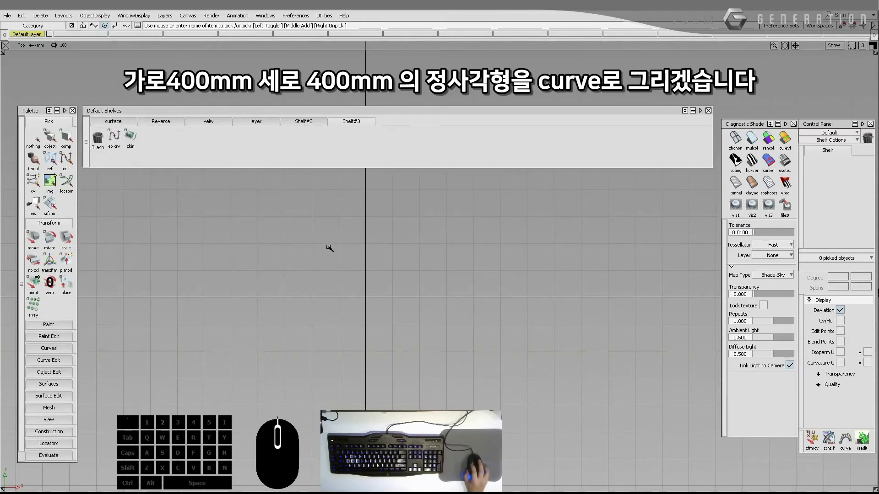
Step: Draw one continuous edit point curve through the four corner positions of a roughly 400 mm square around the grid origin
left_click(115, 138)
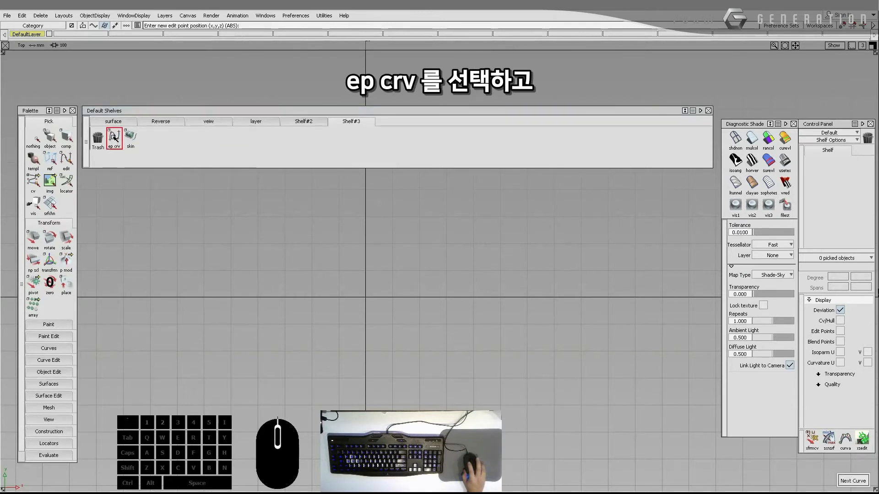
left_click(311, 245)
left_click(421, 243)
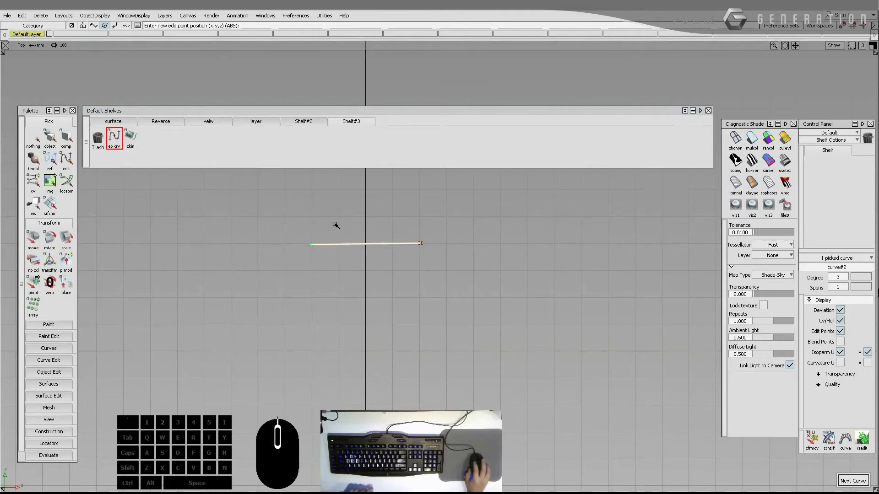
left_click(417, 351)
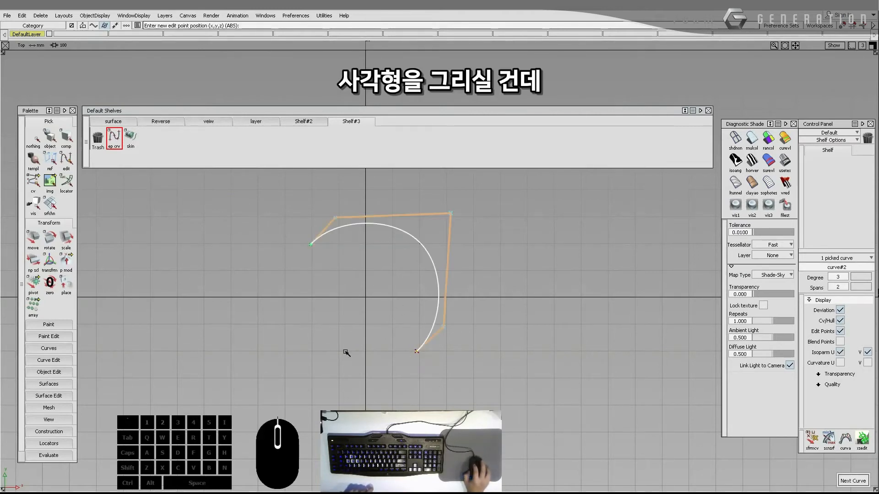
left_click(312, 354)
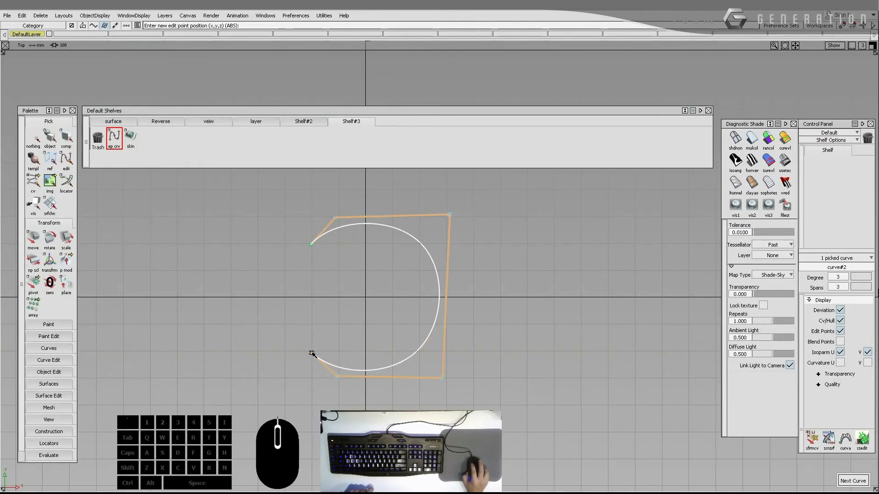
Step: Extend the same edit point curve with many more points in widening loops around the origin, then end it by picking nothing
left_click(311, 247)
left_click(270, 249)
left_click(222, 257)
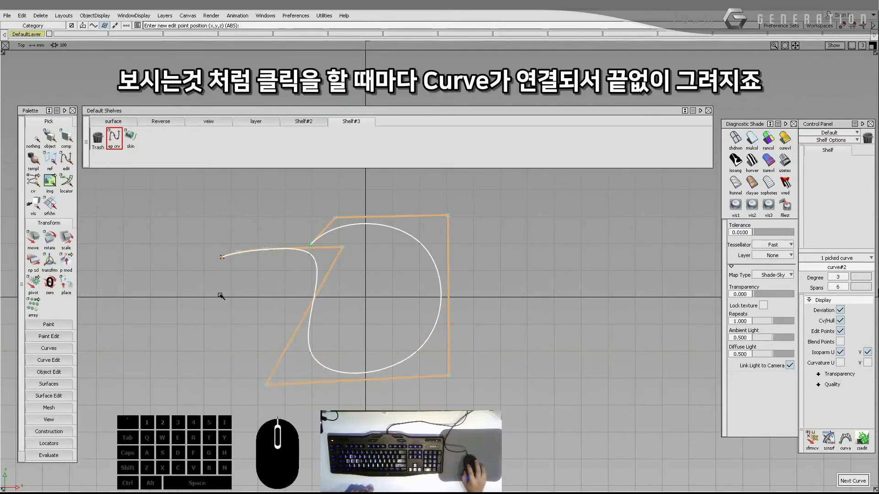
left_click(208, 329)
left_click(229, 384)
left_click(313, 411)
left_click(417, 417)
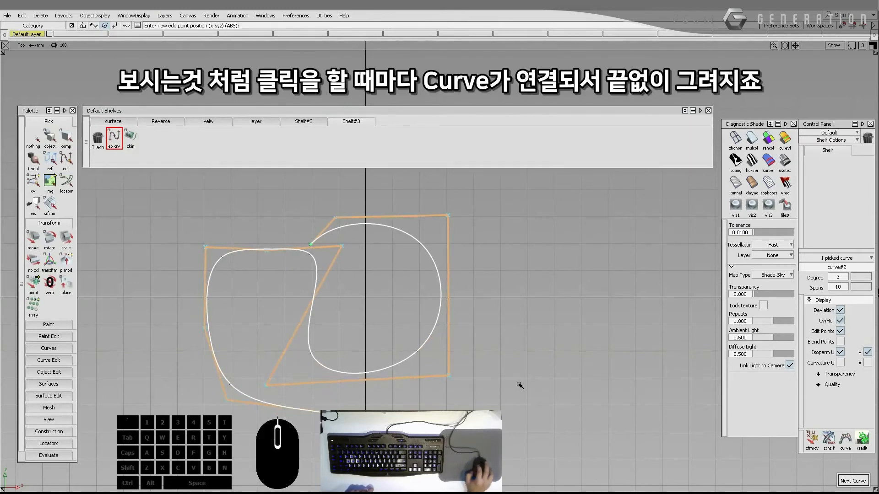
left_click(518, 382)
left_click(531, 293)
left_click(493, 226)
left_click(450, 200)
left_click(338, 200)
left_click(256, 197)
left_click(197, 213)
left_click(160, 269)
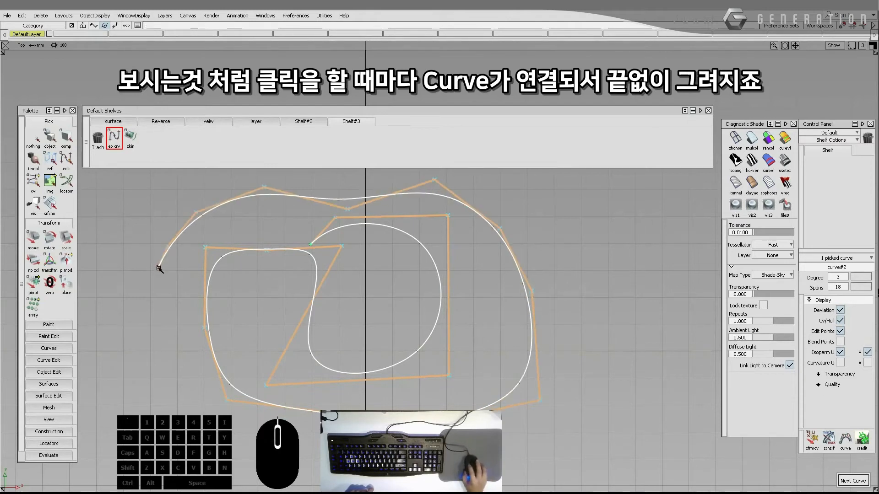
left_click(155, 361)
left_click(190, 404)
left_click(278, 438)
left_click(389, 453)
left_click(507, 459)
left_click(582, 431)
left_click(601, 344)
left_click(601, 268)
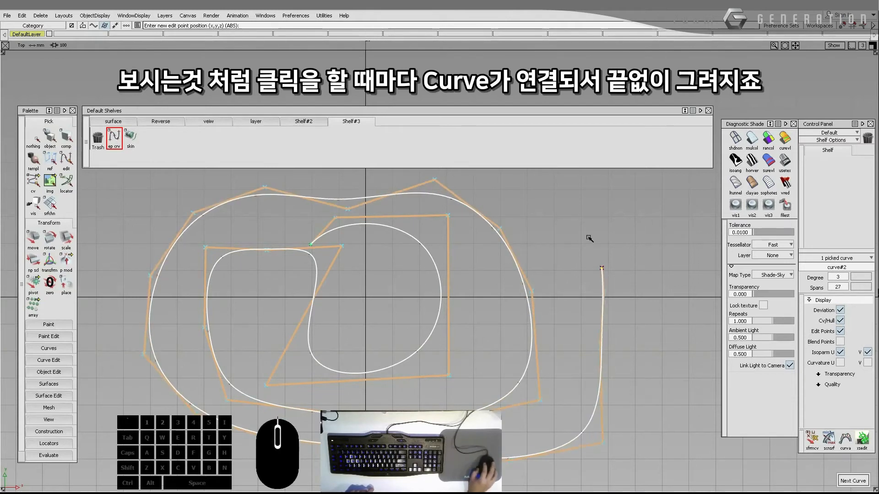
left_click(589, 238)
left_click(359, 179)
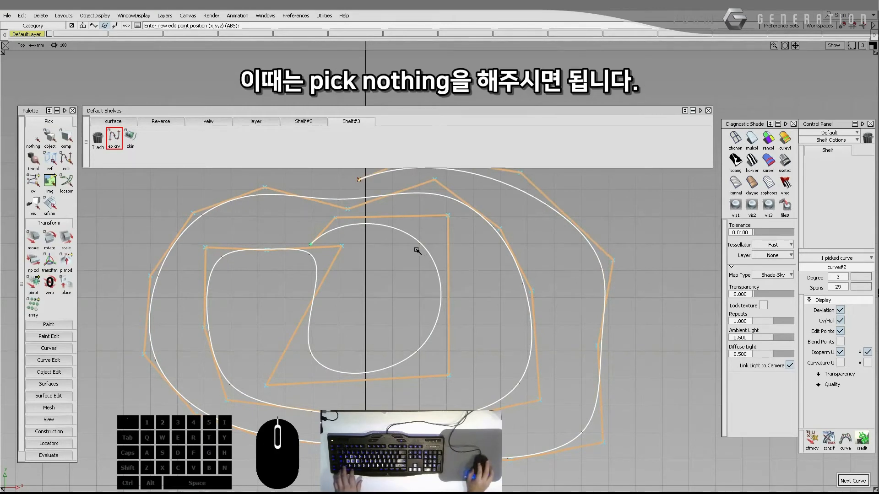
left_click_drag(416, 250, 416, 236, "ctrl+shift")
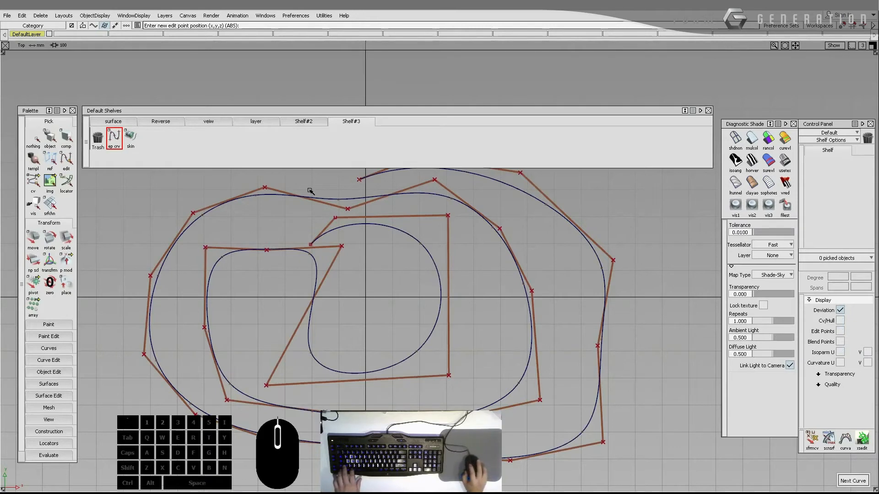
Step: Pick the looping curve as an object and delete it
left_click_drag(319, 189, 319, 189, "ctrl+shift")
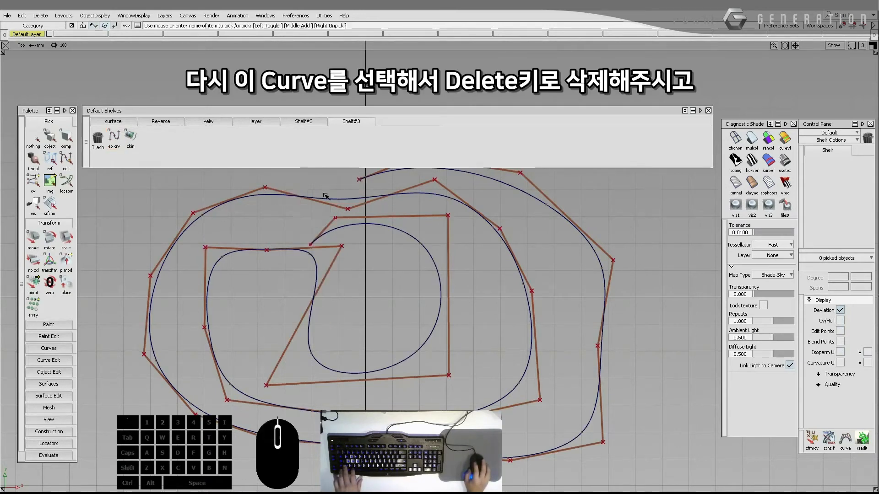
left_click(338, 202)
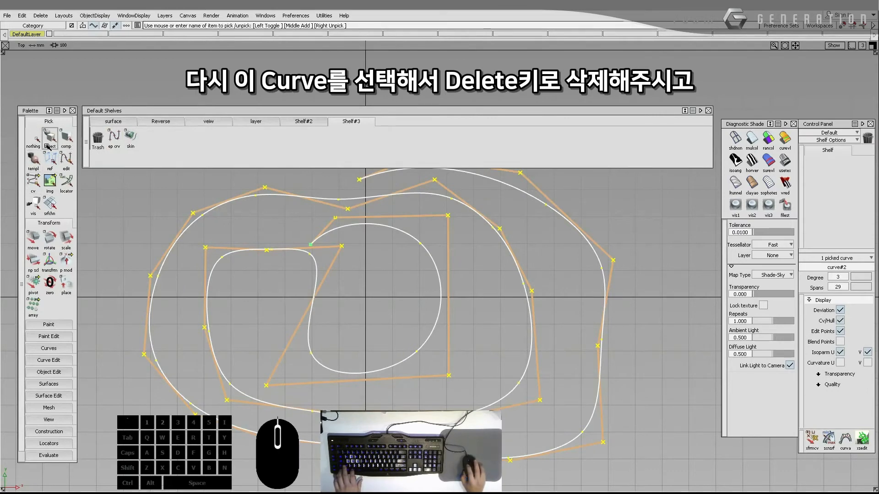
left_click(35, 141)
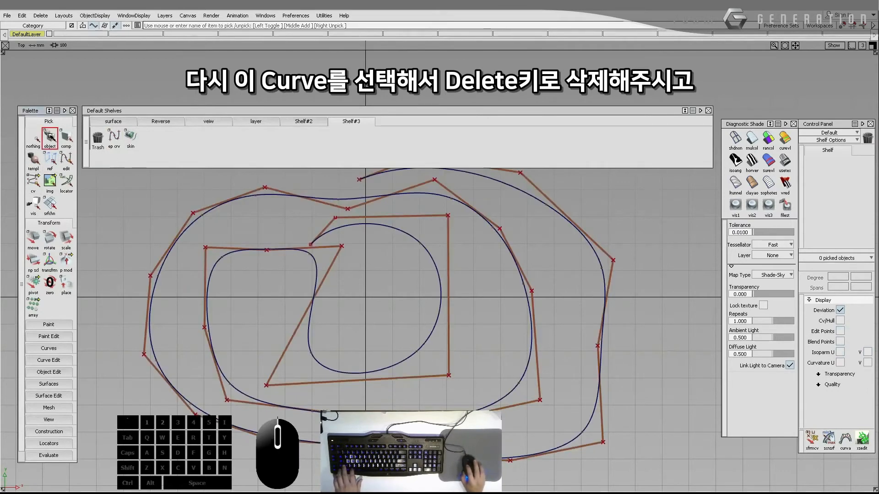
left_click(253, 197)
key("Delete")
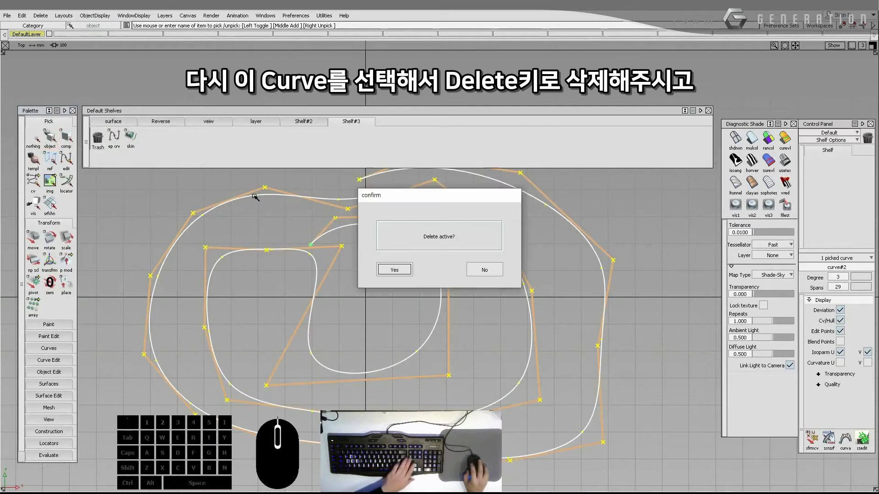
key("Return")
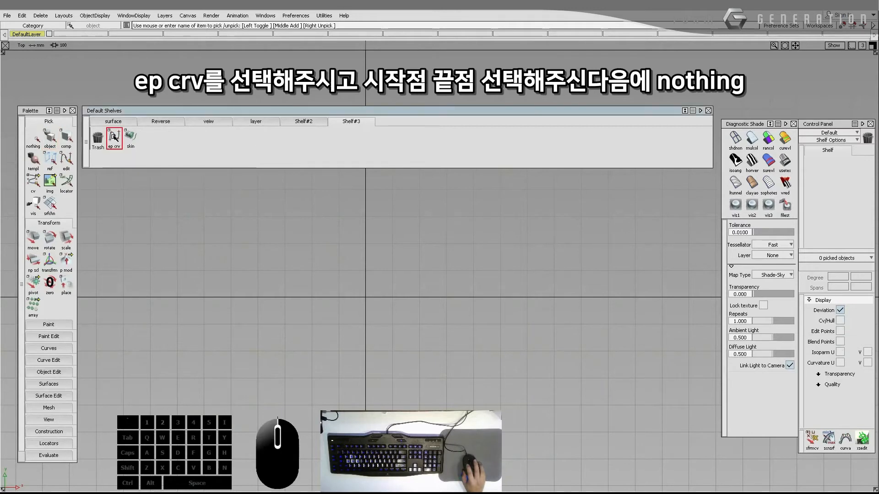
Step: Draw the upper and right-hand sides of a roughly 400 mm square freehand as two separate edit point curves, picking nothing after each
left_click(115, 137)
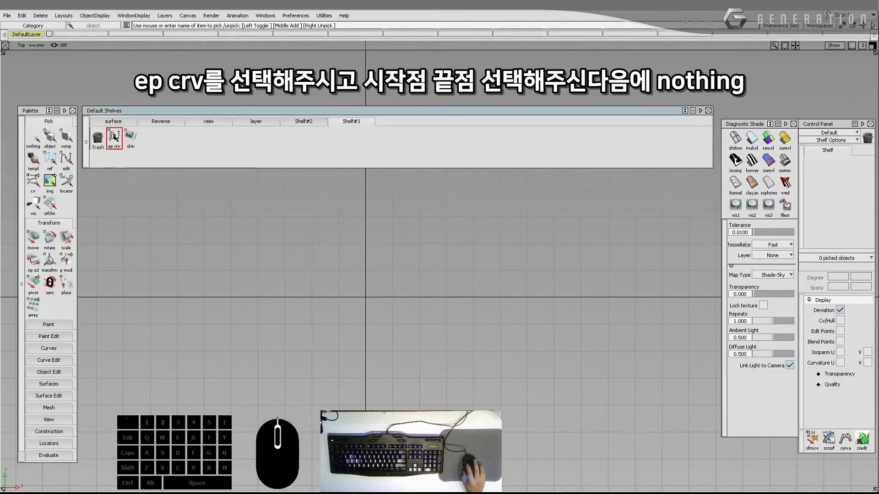
left_click(314, 242)
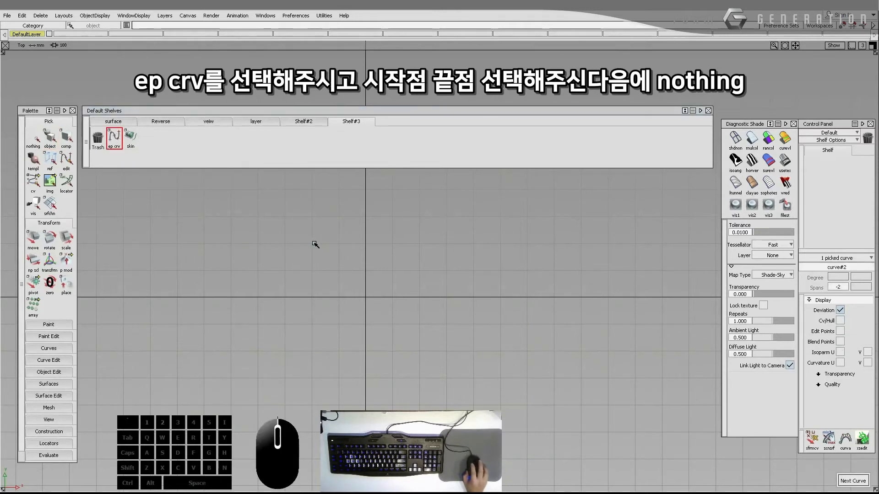
left_click(419, 244)
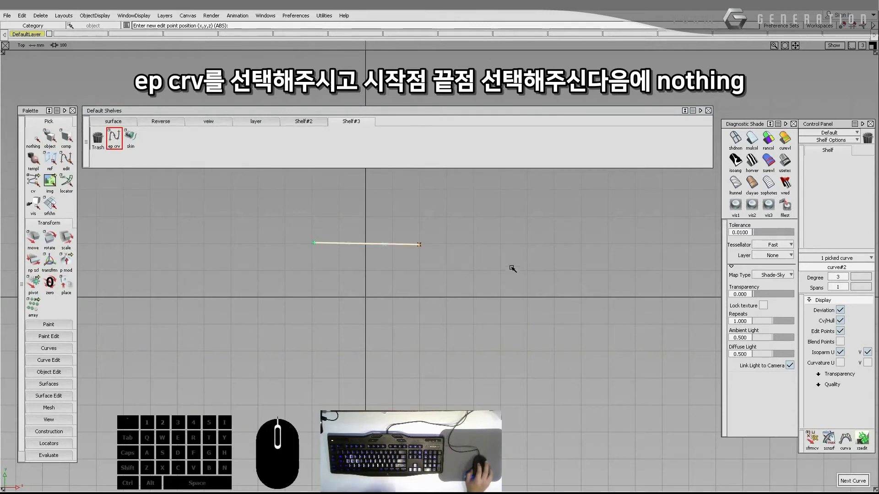
left_click(30, 144)
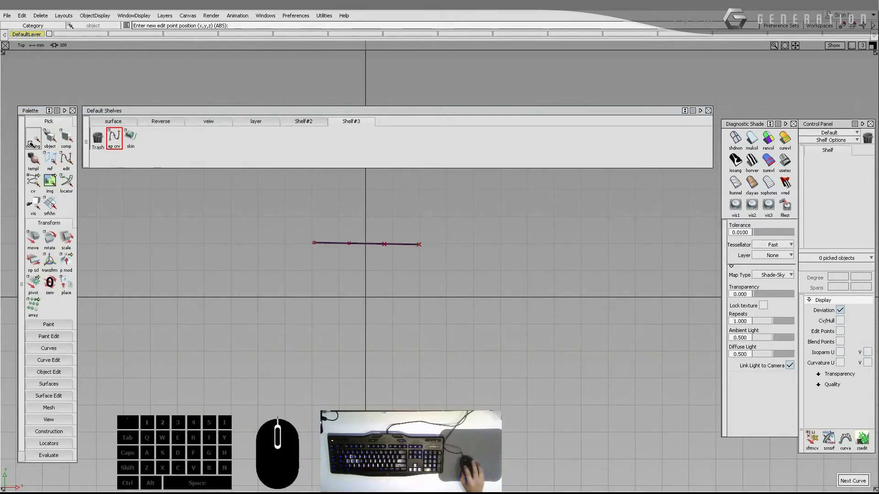
left_click(418, 245)
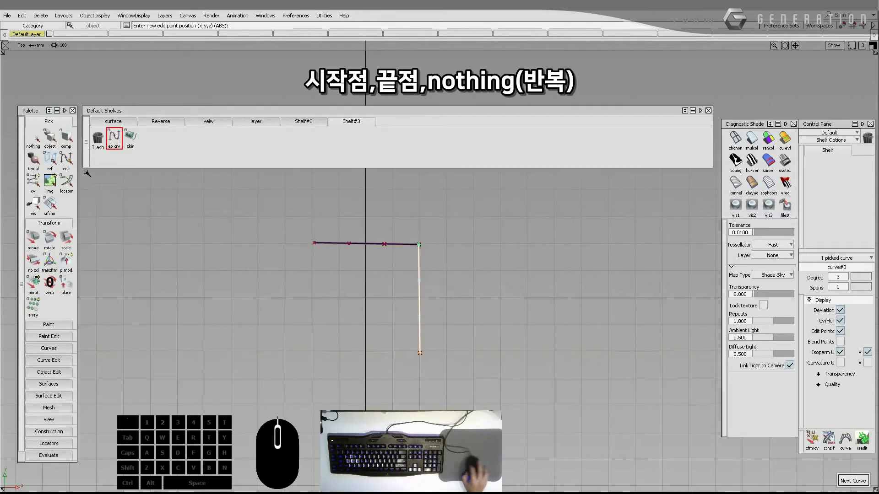
left_click(32, 140)
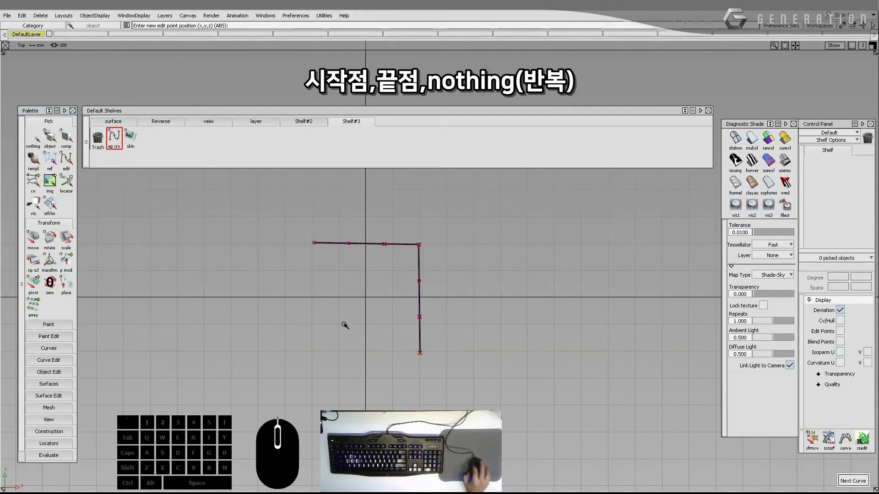
Step: Close the square with separate edit point curves for its lower and left-hand sides, picking nothing after each
left_click(420, 352)
left_click(312, 352)
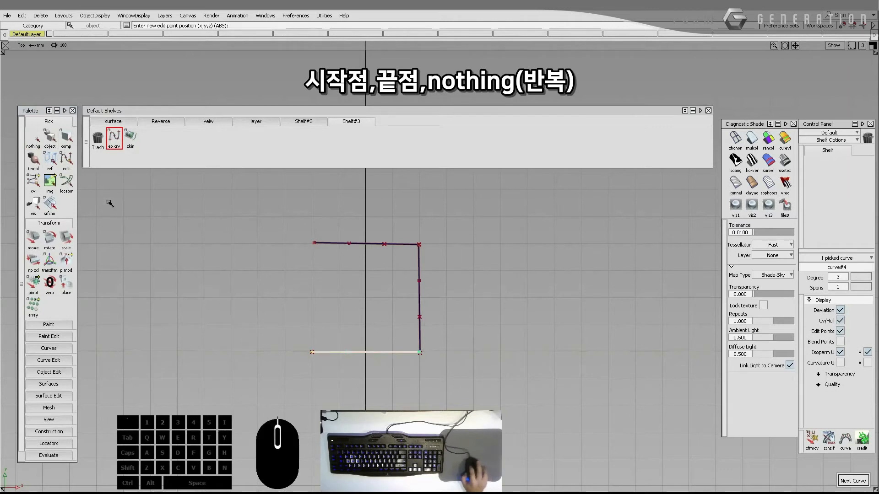
left_click(33, 138)
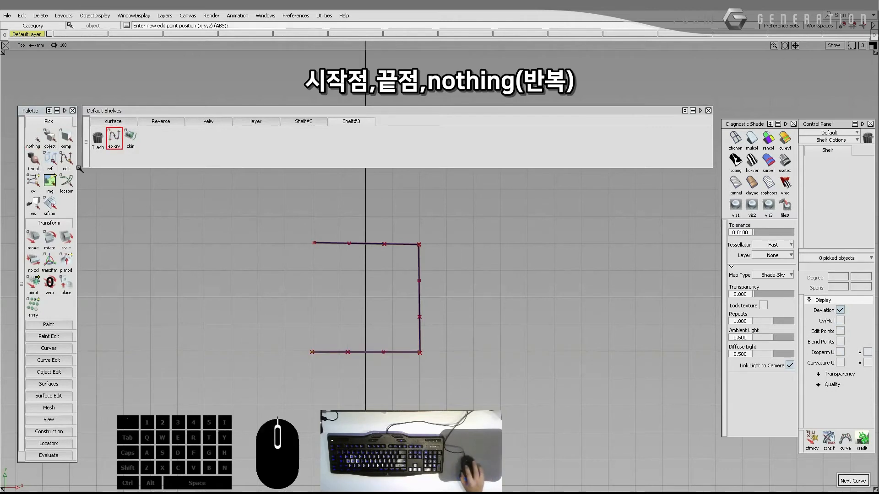
left_click(312, 353)
left_click(312, 244)
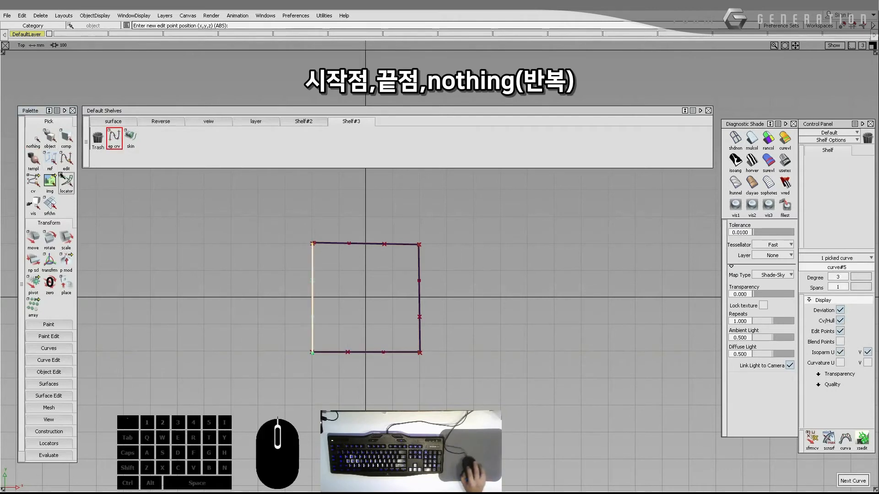
left_click(33, 138)
Step: Examine how the corners and sides of the freehand square line up with the grid
scroll(331, 256, "up", 3)
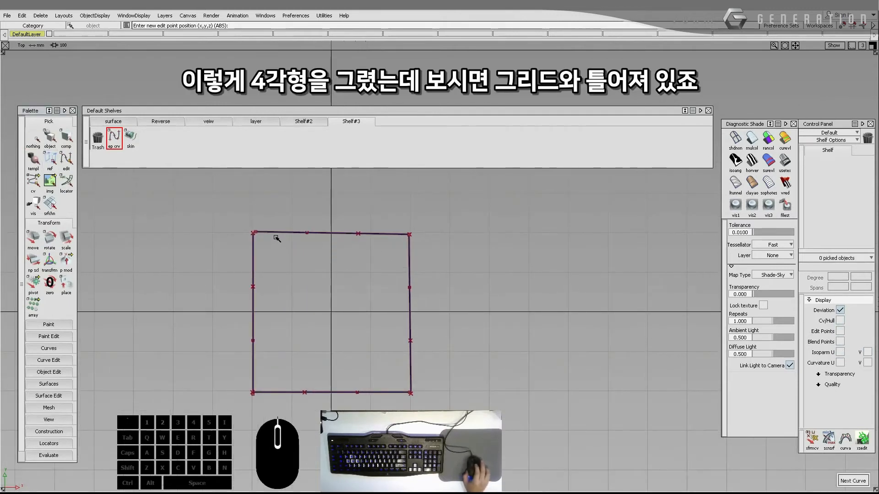
scroll(276, 238, "up", 5)
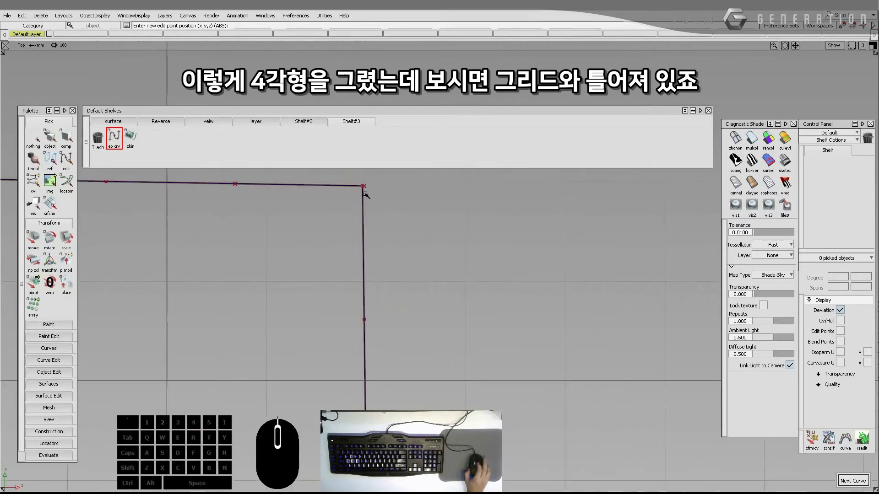
scroll(354, 191, "down", 4)
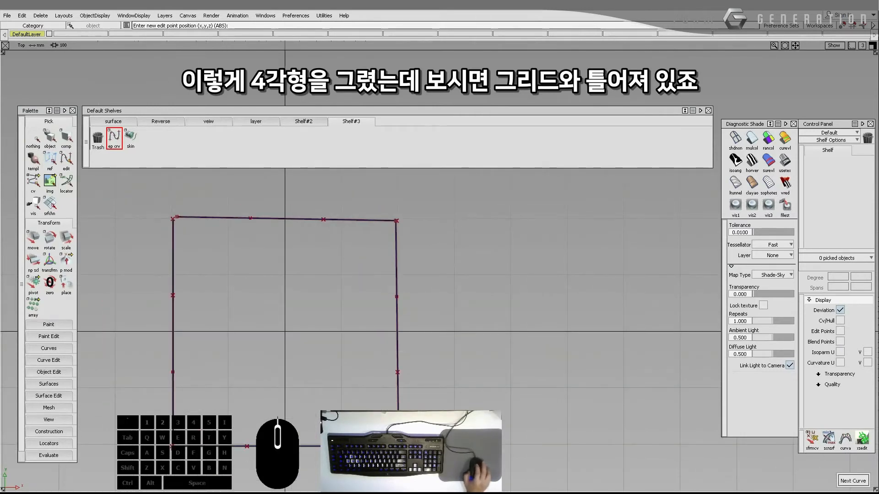
scroll(438, 271, "down", 1)
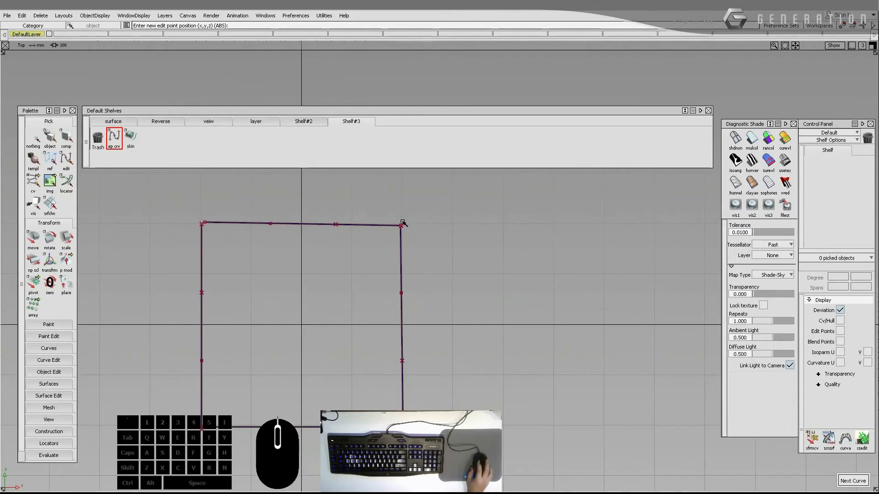
scroll(351, 254, "down", 2)
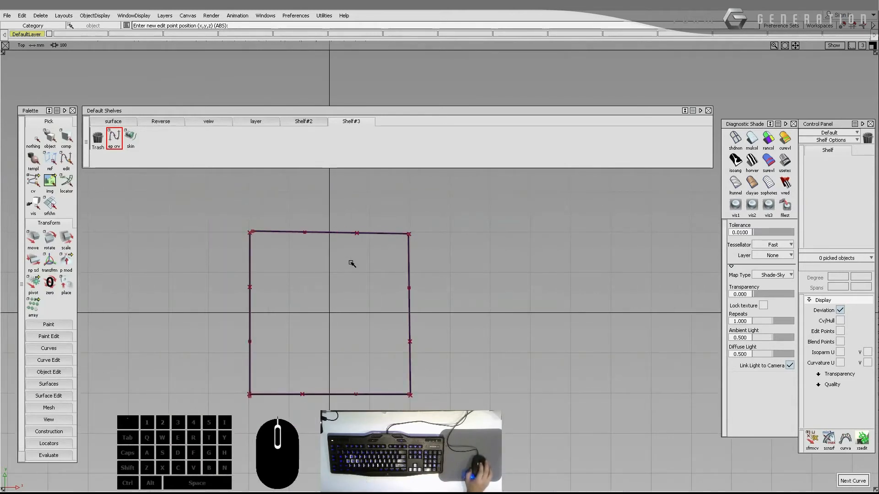
middle_click_drag(352, 271, 457, 266, "alt+shift")
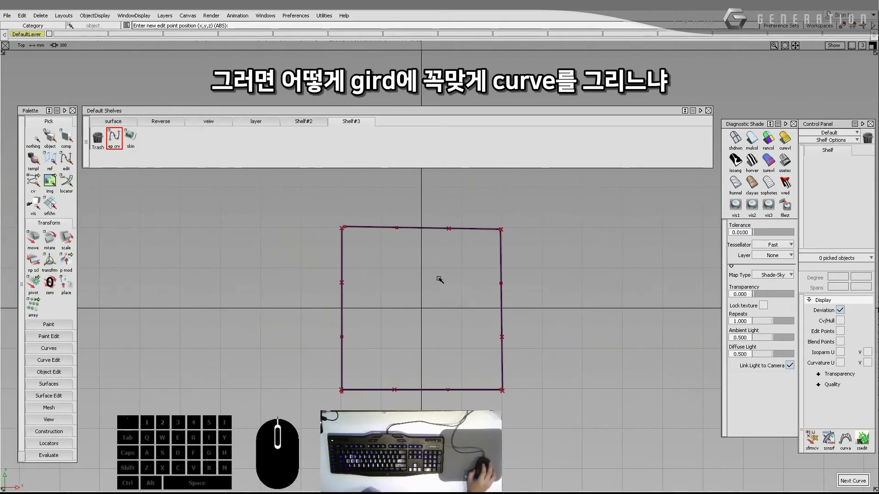
Step: Select all four curves of the freehand square and delete them
left_click(51, 138)
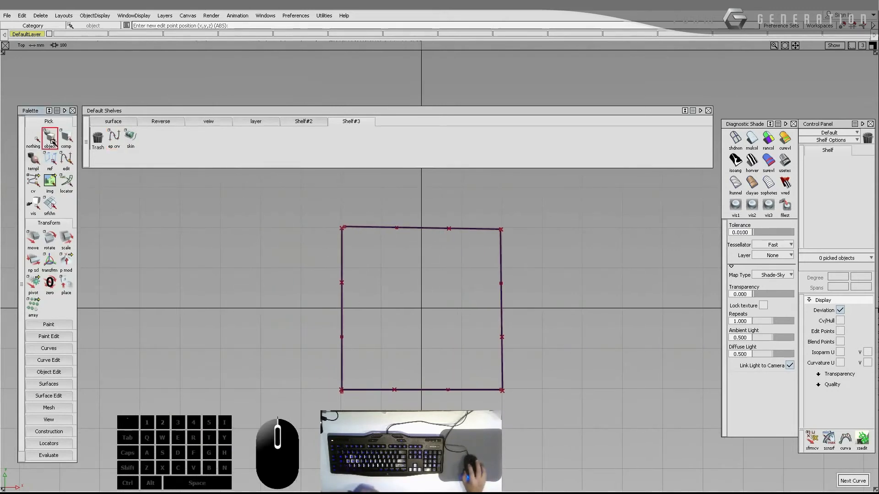
left_click_drag(300, 195, 585, 431)
key("Delete")
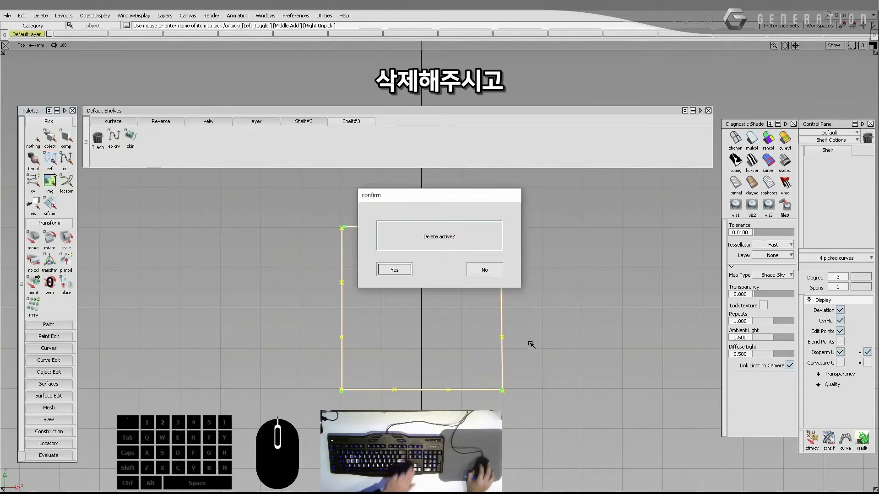
key("Return")
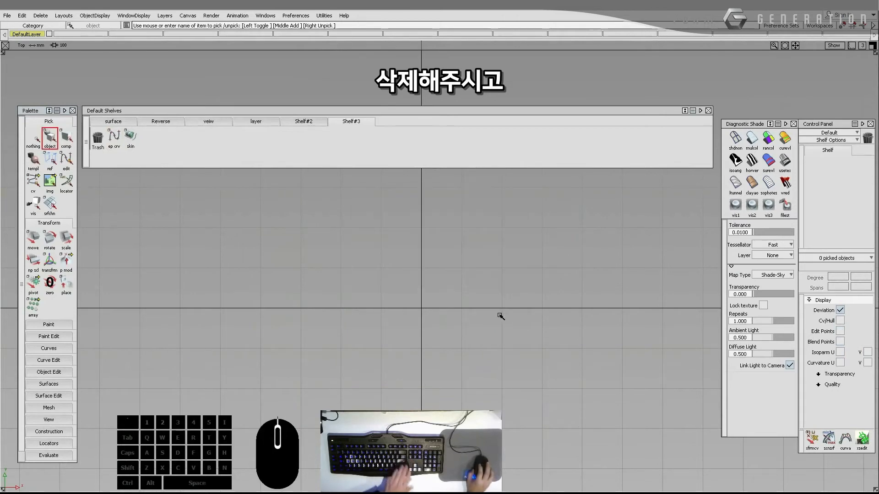
Step: Draw the upper and right-hand sides of a 400 mm square as separate grid-snapped edit point curves, starting at -200, 200, picking nothing after each
left_click(115, 142)
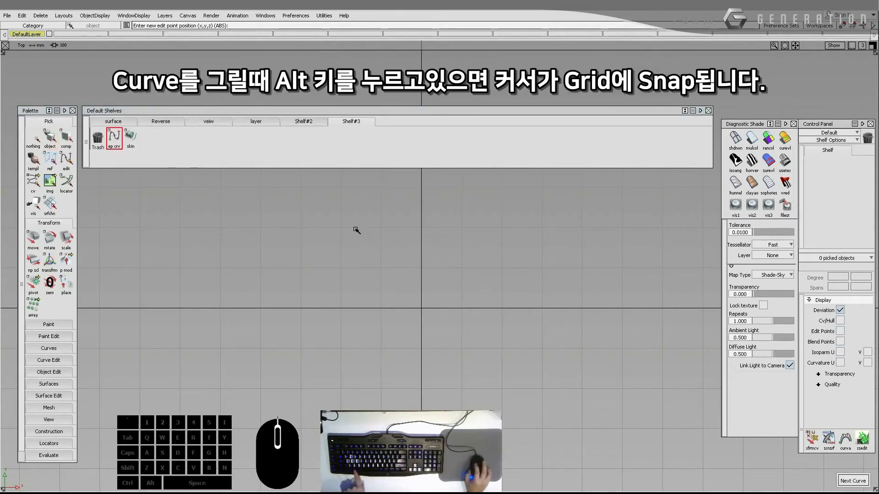
key("alt")
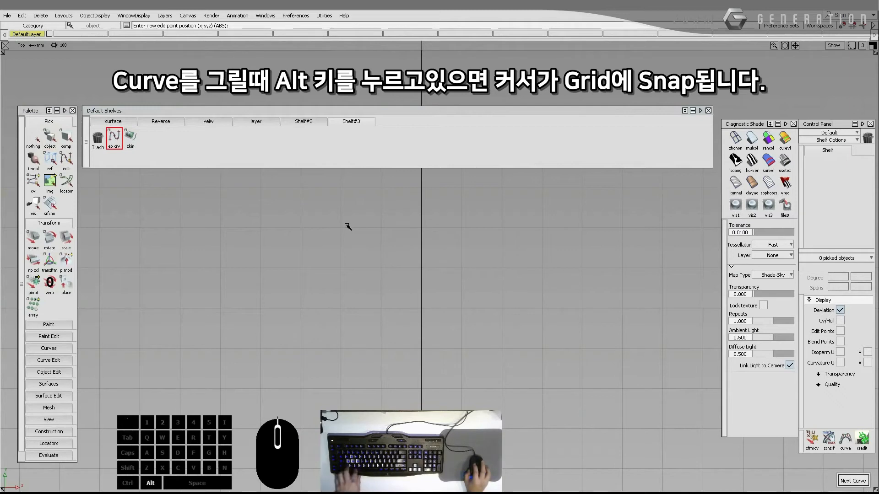
left_click(338, 226, "alt")
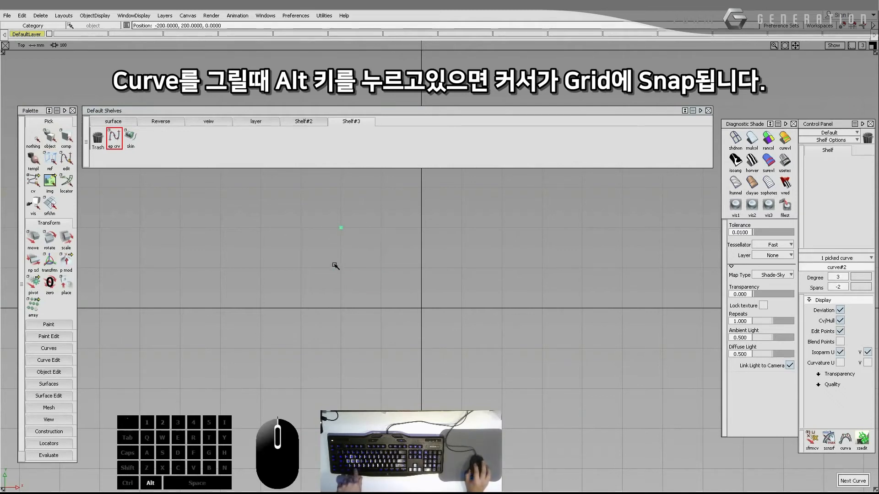
left_click_drag(380, 224, 356, 230, "alt")
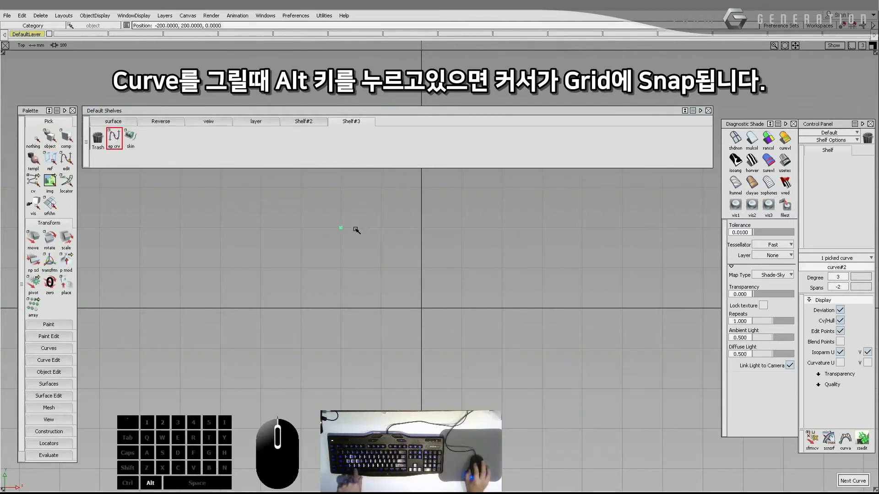
left_click_drag(360, 267, 384, 222, "alt")
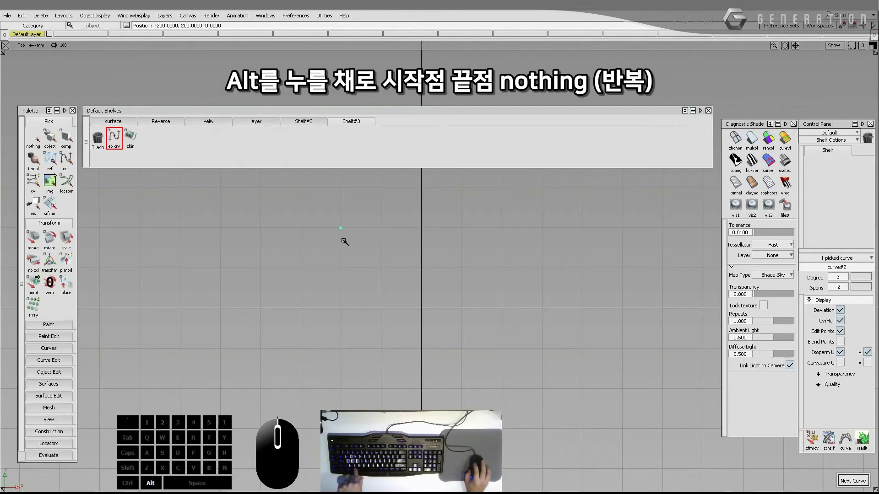
left_click(487, 221, "alt")
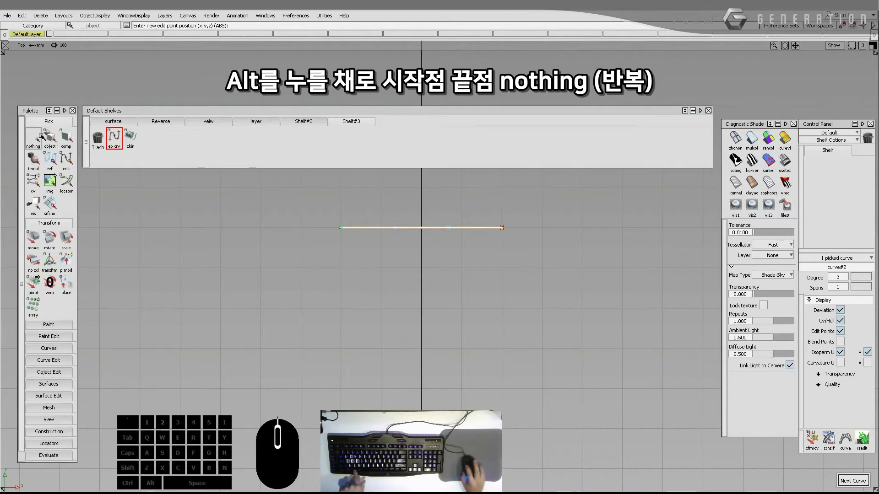
left_click(35, 139)
left_click(502, 228, "alt")
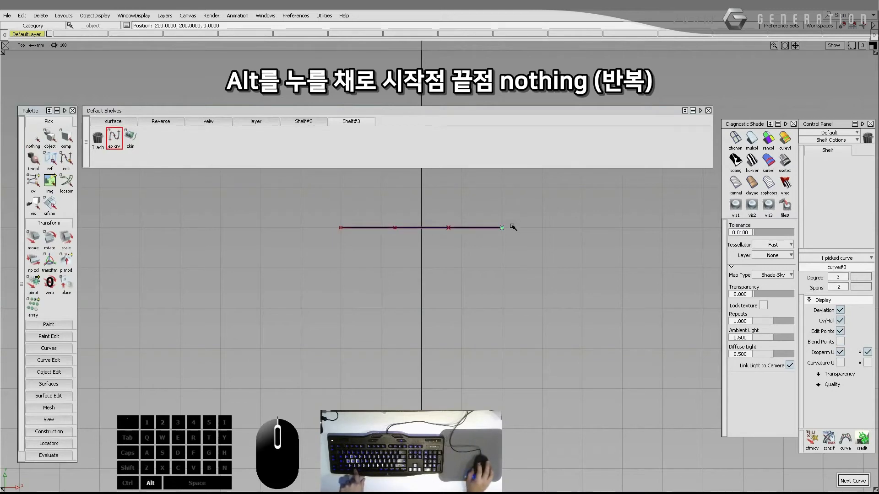
left_click(500, 387, "alt")
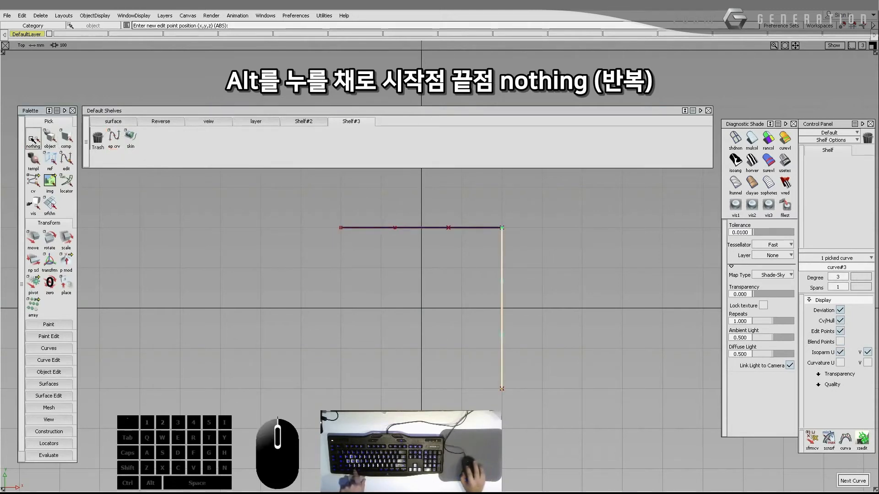
left_click(34, 138)
Step: Close the grid-snapped 400 mm square with separate edit point curves for its lower and left-hand sides, picking nothing after each
left_click(502, 388, "alt")
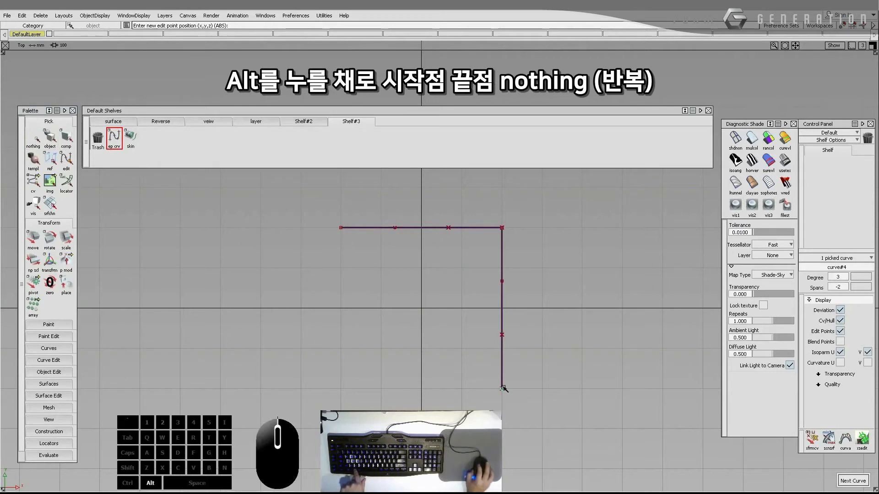
left_click(340, 388, "alt")
left_click(32, 146)
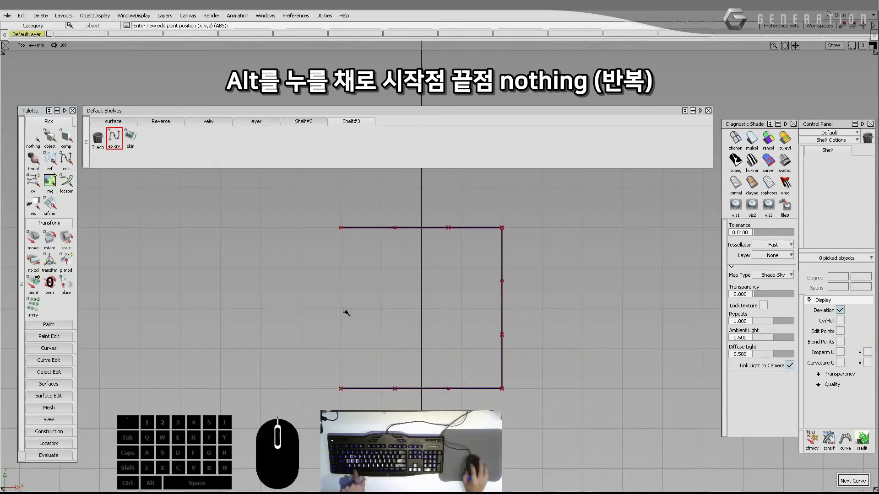
left_click(339, 387, "alt")
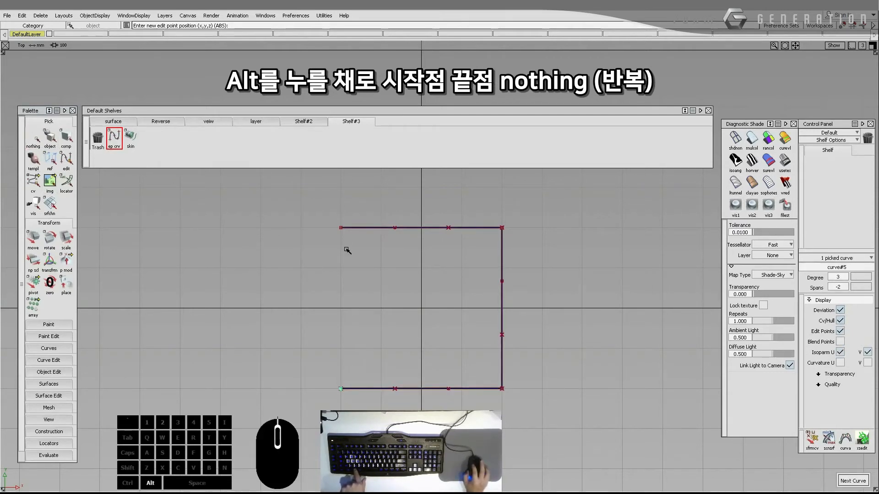
left_click(33, 141)
Step: Examine how the corners and sides of the snapped square meet and line up with the grid
middle_click_drag(438, 315, 390, 316, "alt+shift")
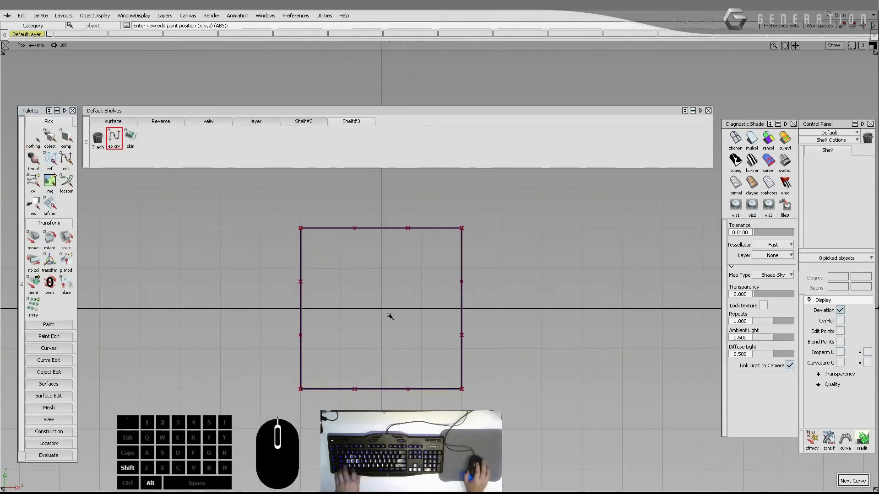
right_click_drag(366, 323, 385, 296, "alt+shift")
middle_click_drag(385, 296, 401, 323, "alt+shift")
left_click(305, 257, "alt+shift")
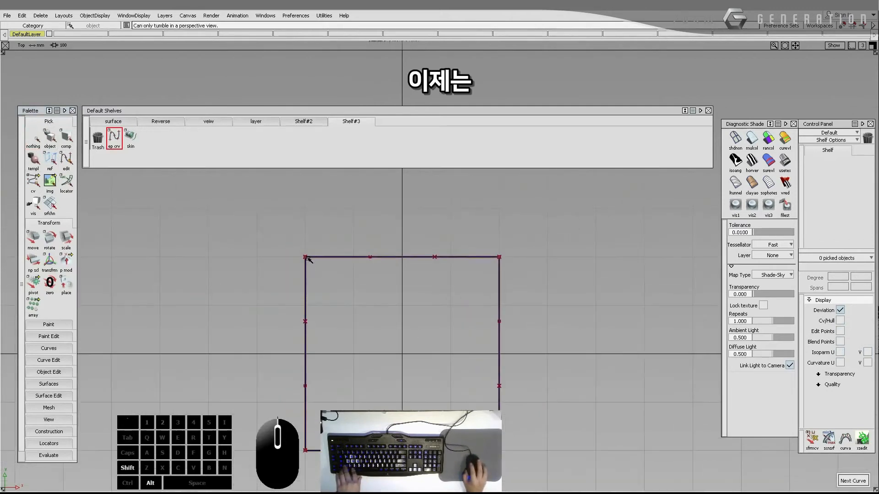
right_click_drag(302, 276, 485, 311, "alt+shift")
right_click_drag(299, 308, 286, 343, "alt+shift")
mouse_move(394, 347)
middle_mouse_down("alt+shift")
mouse_move(382, 322)
mouse_move(406, 329)
mouse_move(392, 320)
mouse_move(391, 340)
middle_mouse_up("alt+shift")
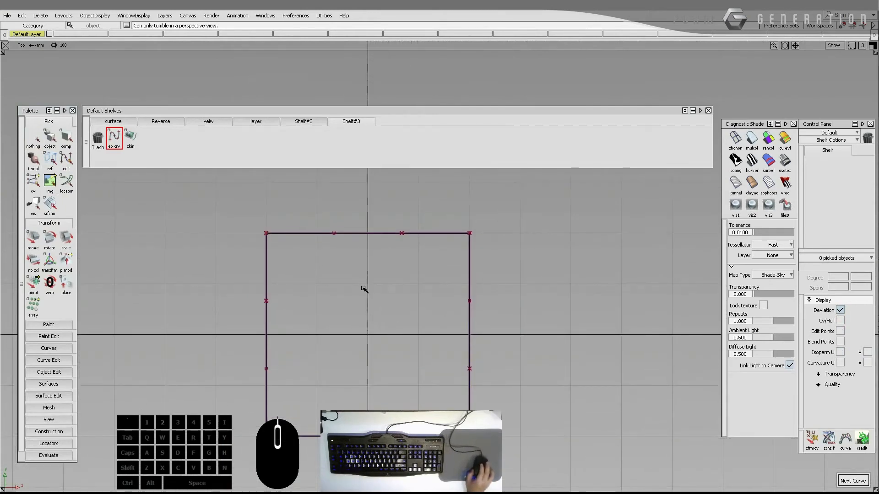
middle_click_drag(320, 228, 274, 195, "alt+shift")
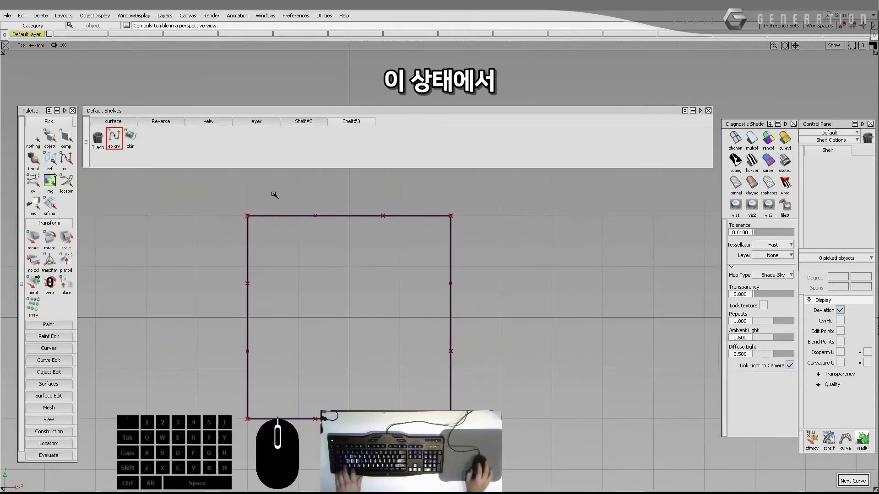
Step: Group all four curves of the square, clear the selection, and pick the group as one object
left_click(51, 139)
left_click_drag(214, 193, 483, 437)
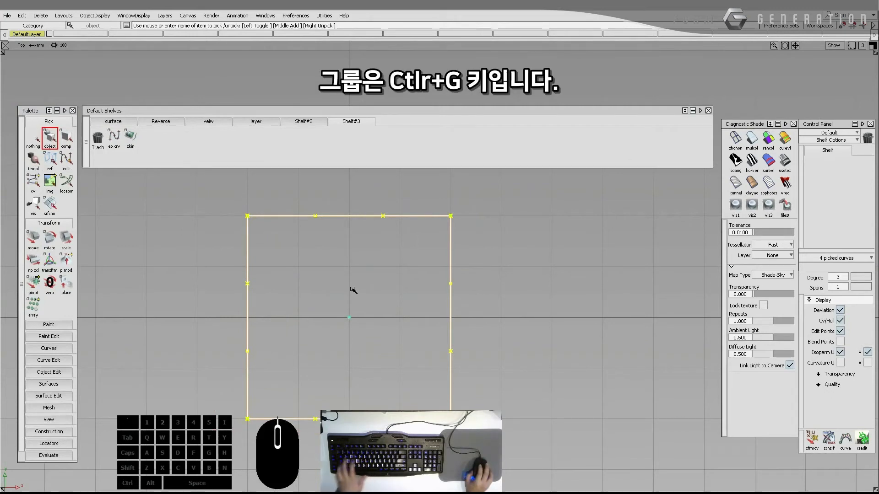
left_click_drag(355, 313, 357, 266, "ctrl+shift")
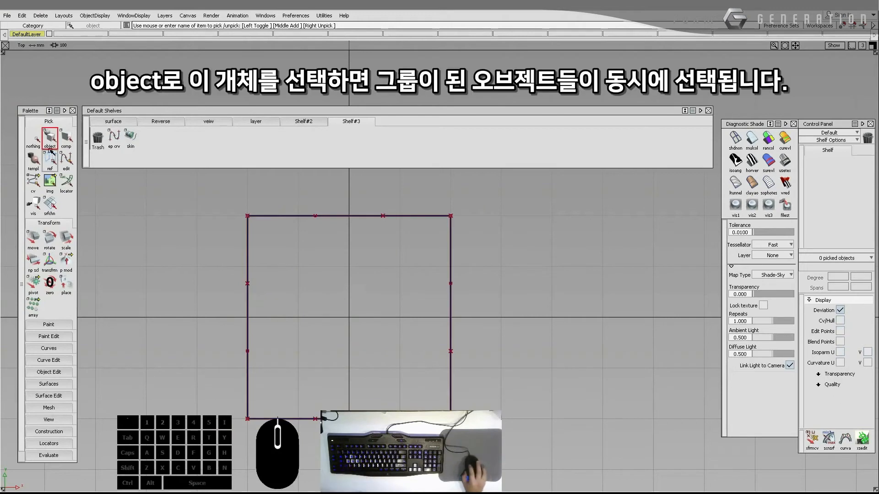
left_click(290, 216)
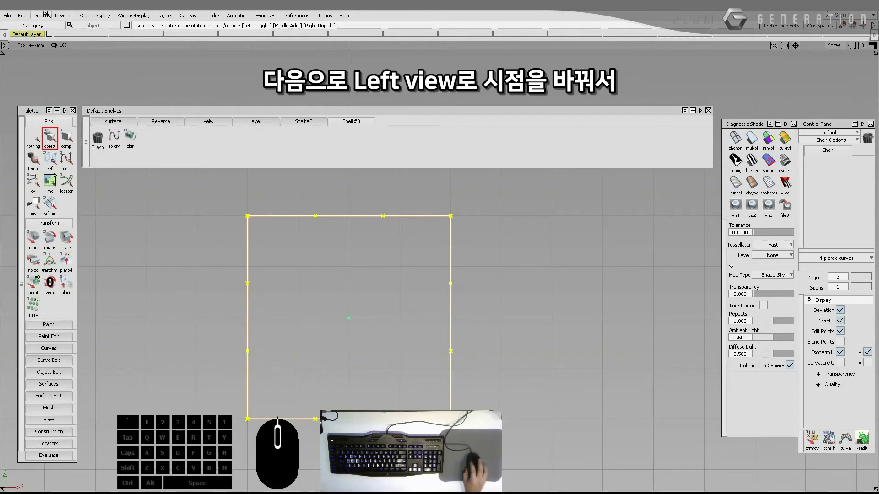
Step: Switch to the Left view with room above the edge-on square group
left_click(63, 15)
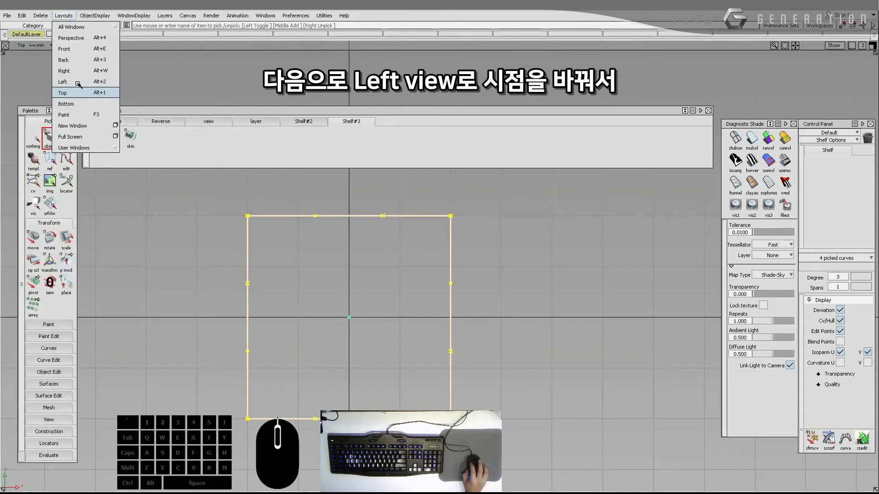
left_click(64, 82)
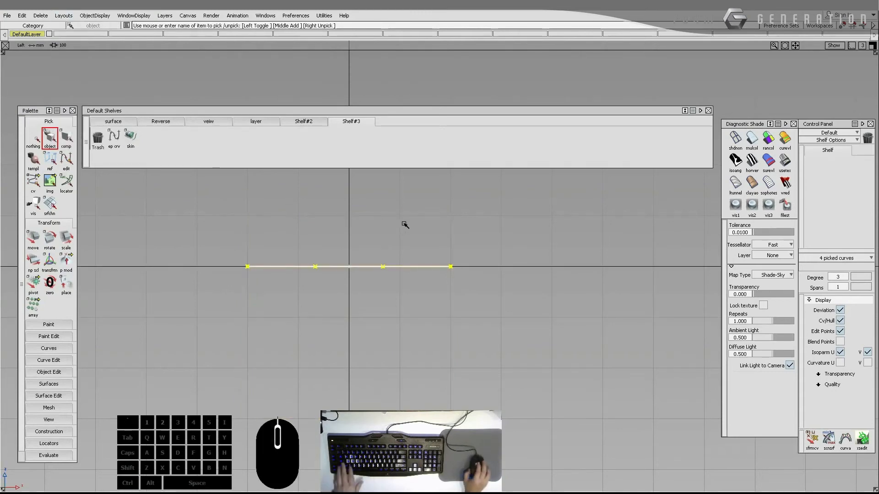
middle_click_drag(405, 225, 435, 343, "alt+shift")
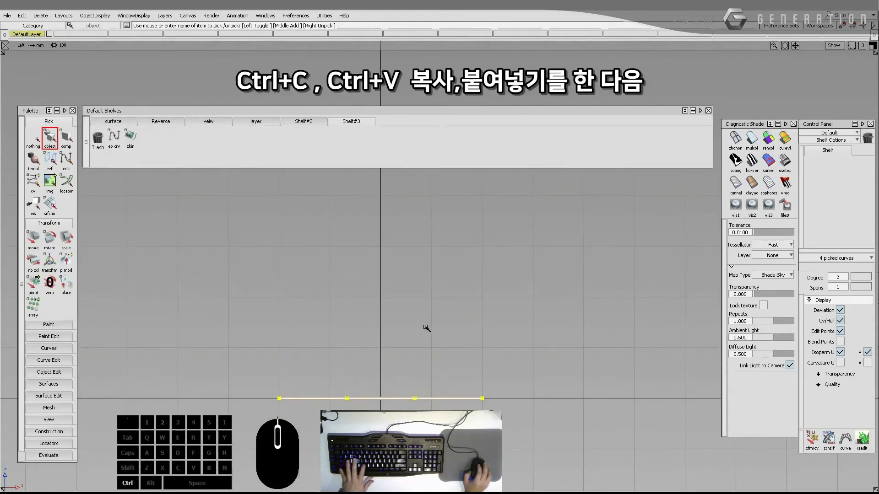
Step: Copy and paste the square group and try Move on the copy vertically, freely and horizontally
key("ctrl+v")
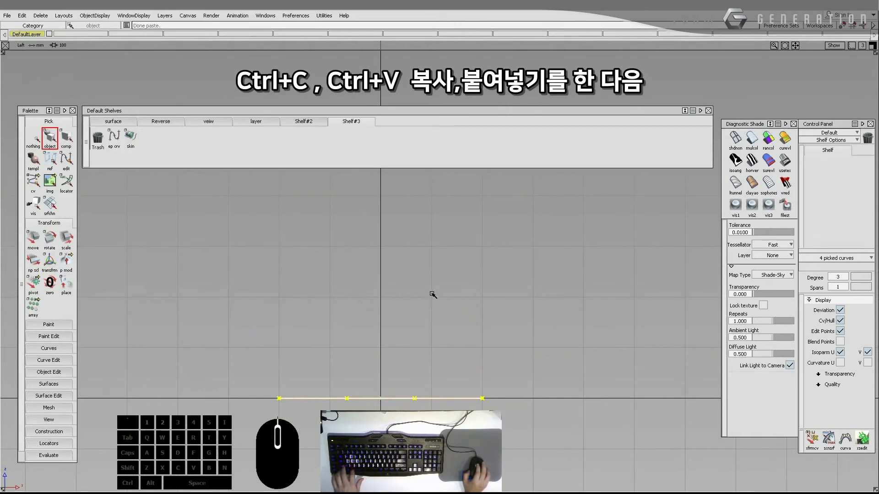
right_click_drag(433, 294, 394, 296, "alt+shift")
middle_click_drag(394, 297, 421, 289, "alt+shift")
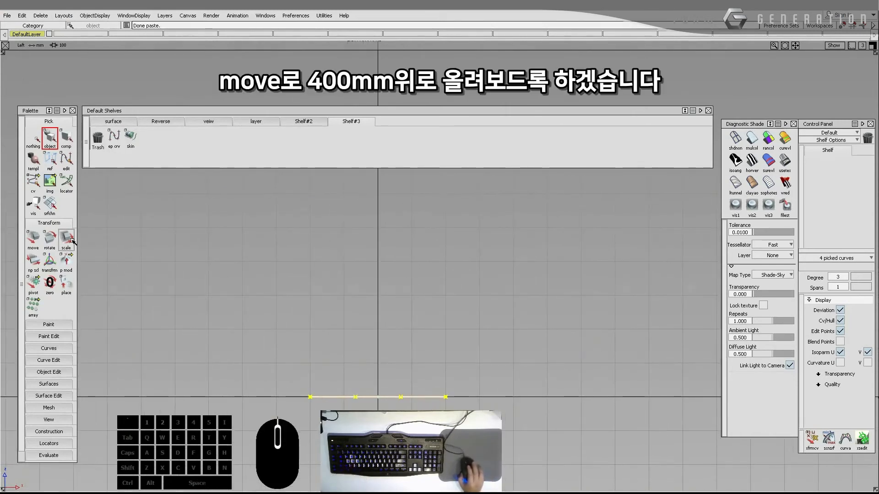
left_click(30, 239)
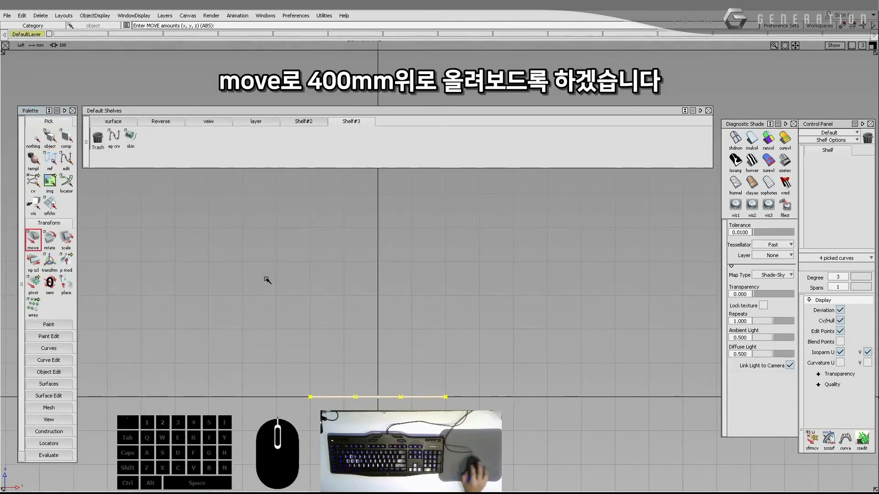
right_click_drag(357, 360, 406, 229)
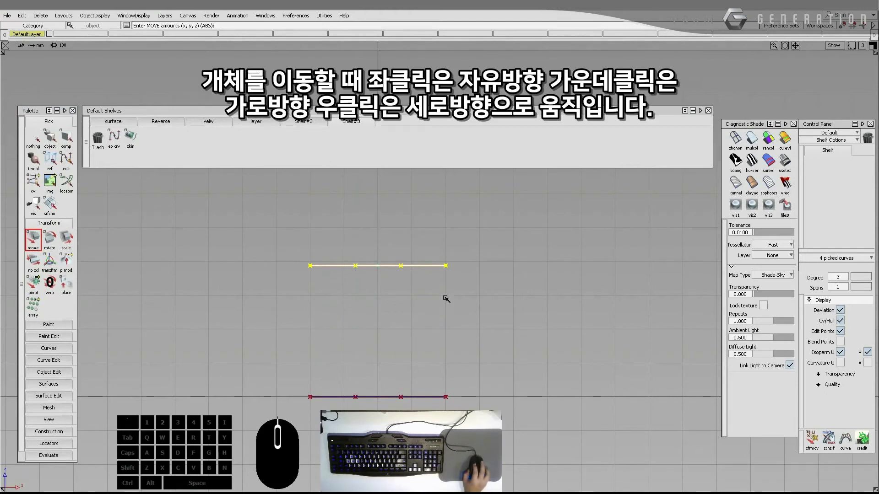
mouse_move(446, 299)
left_mouse_down()
mouse_move(388, 296)
mouse_move(450, 385)
mouse_move(443, 290)
mouse_move(506, 314)
mouse_move(402, 270)
mouse_move(389, 329)
mouse_move(493, 275)
mouse_move(375, 291)
mouse_move(400, 324)
mouse_move(458, 295)
left_mouse_up()
middle_click_drag(362, 321, 418, 319)
right_click_drag(428, 339, 433, 385)
Step: Delete the trial copy and pick the original square group on the ground line
key("Delete")
key("Return")
left_click_drag(432, 380, 431, 399, "ctrl+shift")
left_click(431, 399)
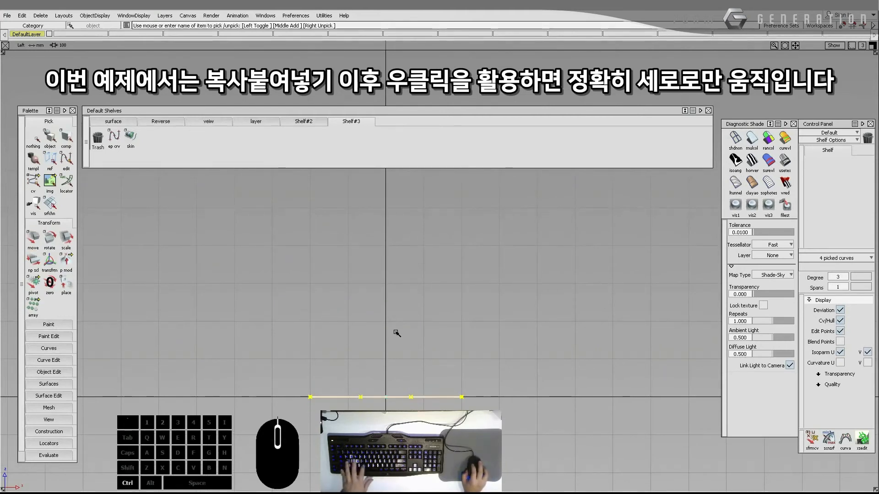
Step: Paste a copy of the square group, move it straight up 400 mm with grid snapping, and pick nothing
key("ctrl+v")
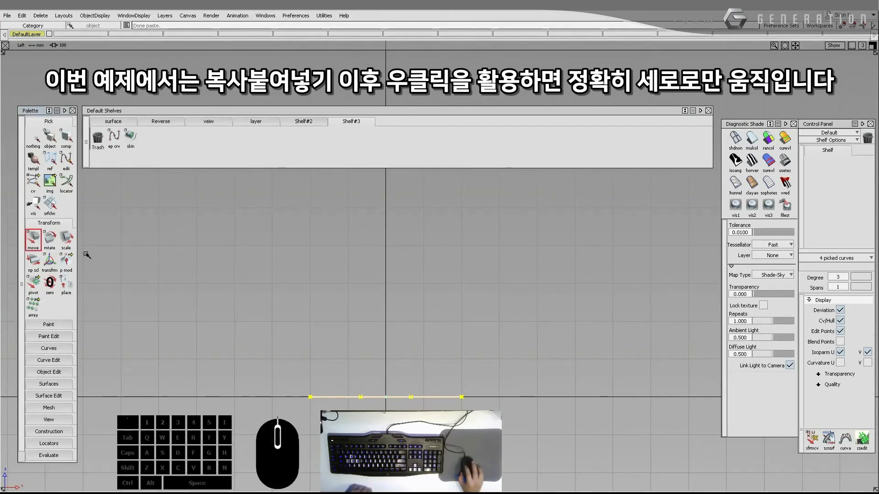
right_click_drag(405, 363, 395, 296)
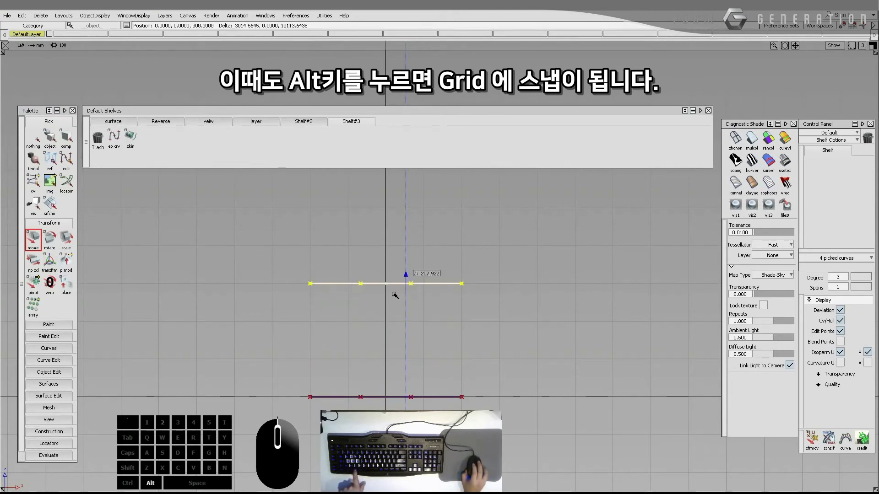
mouse_move(398, 264)
right_mouse_down("alt")
mouse_move(402, 236)
mouse_move(400, 395)
mouse_move(402, 262)
right_mouse_up("alt")
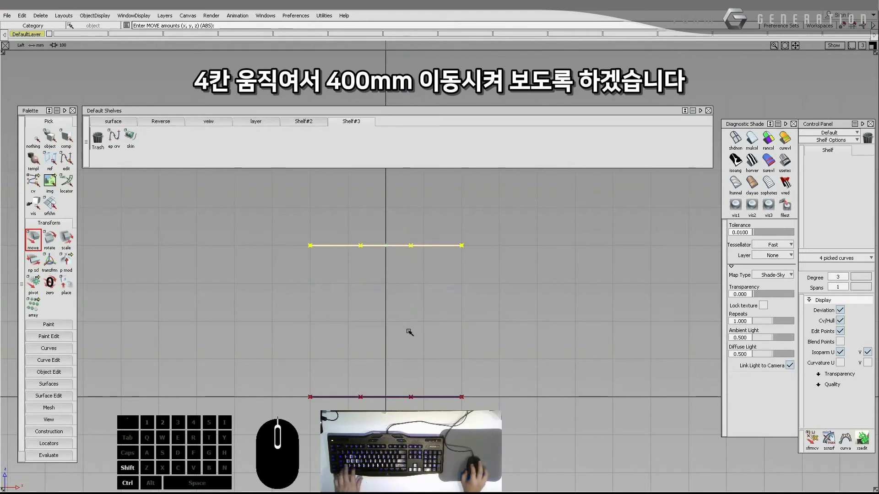
left_click_drag(409, 331, 415, 291, "ctrl+shift")
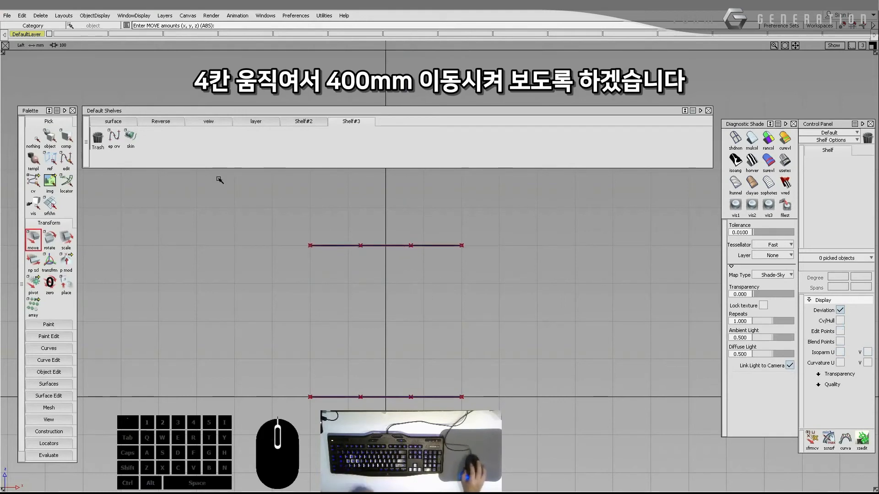
Step: Switch to the Perspective view and examine the two stacked squares from an oblique angle
left_click(71, 20)
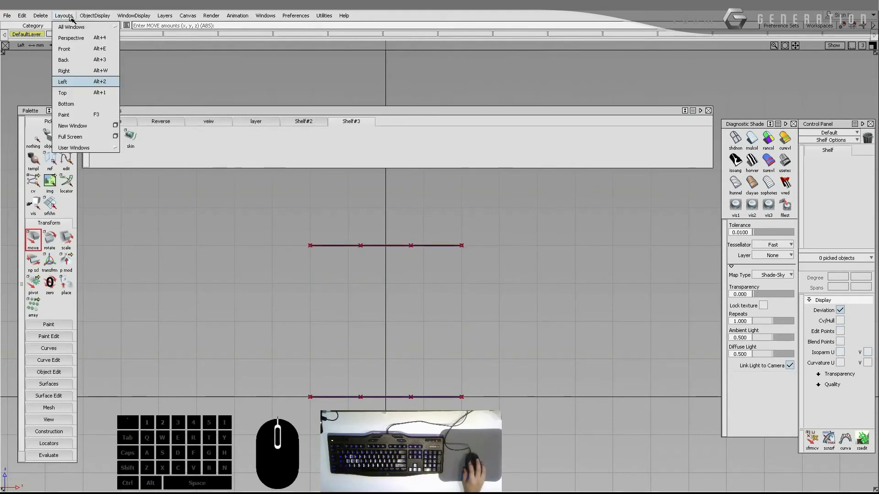
left_click(72, 38)
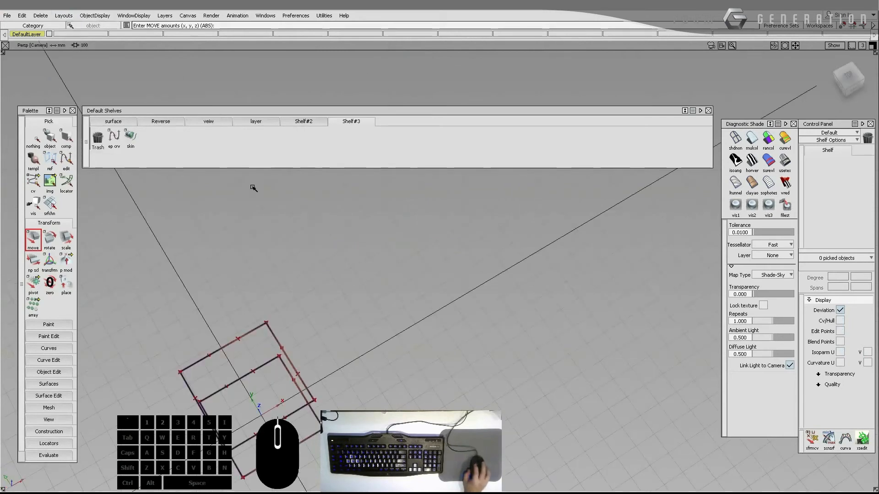
middle_click_drag(301, 300, 397, 324, "alt+shift")
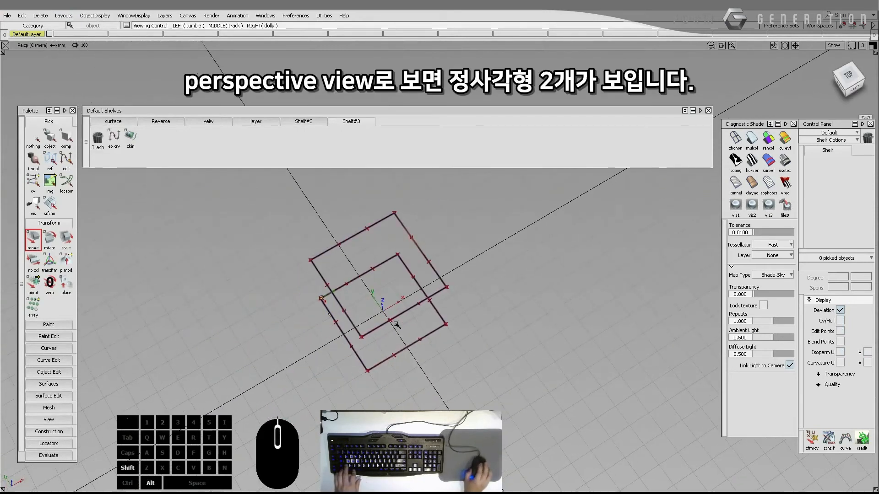
left_click_drag(397, 325, 401, 273, "alt+shift")
right_click_drag(402, 274, 386, 273, "alt+shift")
left_click_drag(386, 274, 320, 371, "alt+shift")
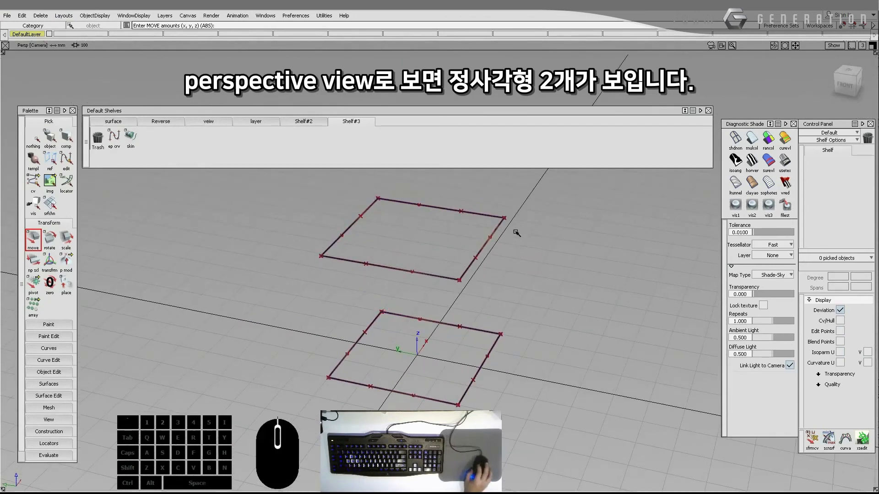
left_click_drag(455, 255, 284, 254, "alt+shift")
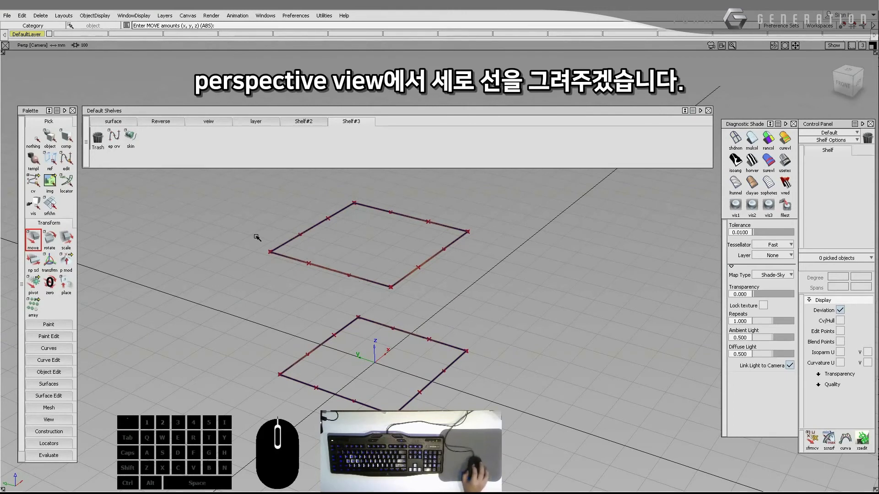
Step: Try placing a grid-snapped edit point curve beside the squares in the Perspective view, and delete the trial curve
left_click(112, 141)
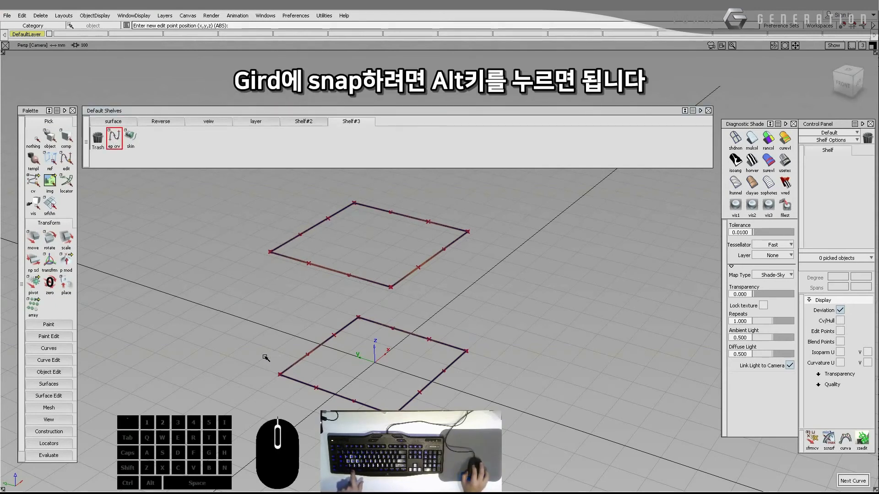
left_click(252, 340, "alt")
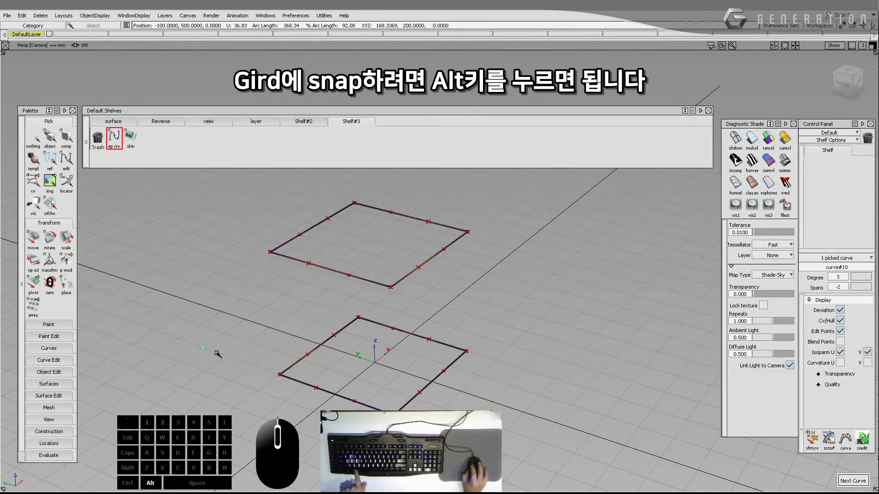
left_click_drag(230, 383, 308, 355, "alt")
left_click_drag(293, 236, 288, 293, "alt")
left_click(291, 295)
key("Delete")
key("Return")
left_click_drag(361, 312, 290, 262, "alt+shift")
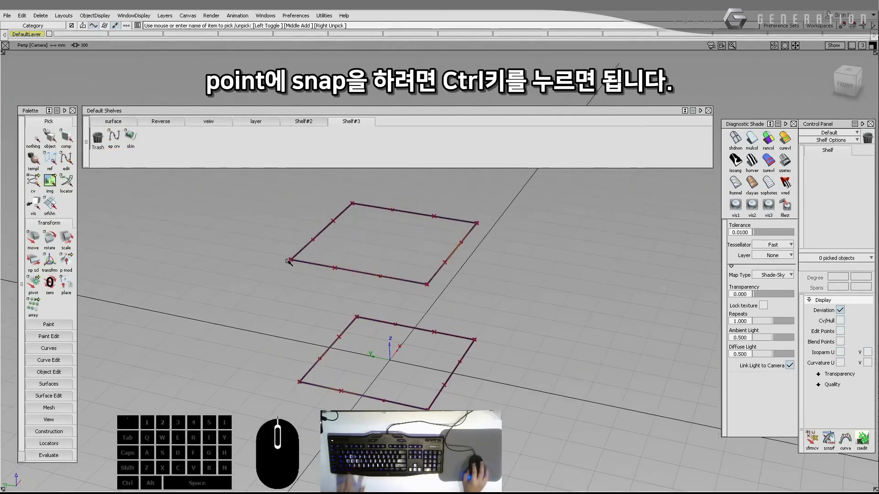
Step: Draw two vertical edit point curves joining the two squares' corners along one side with curve snapping, picking nothing after each
left_click(114, 138)
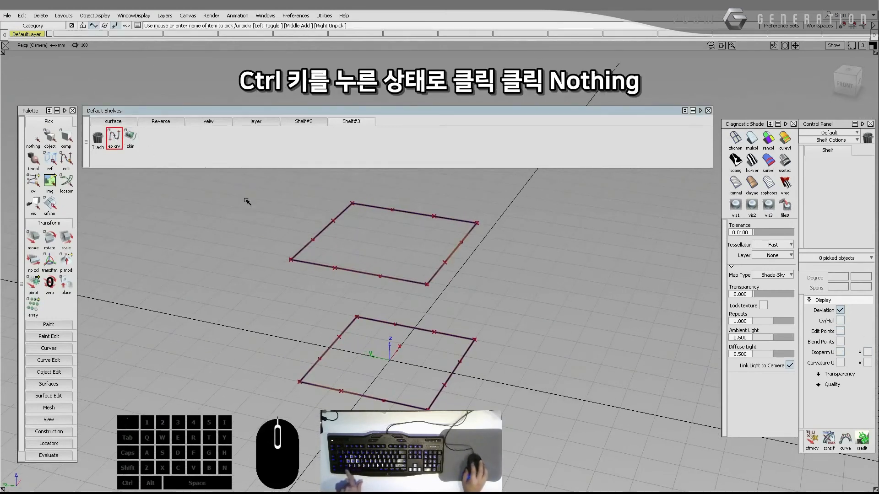
left_click(287, 262, "ctrl")
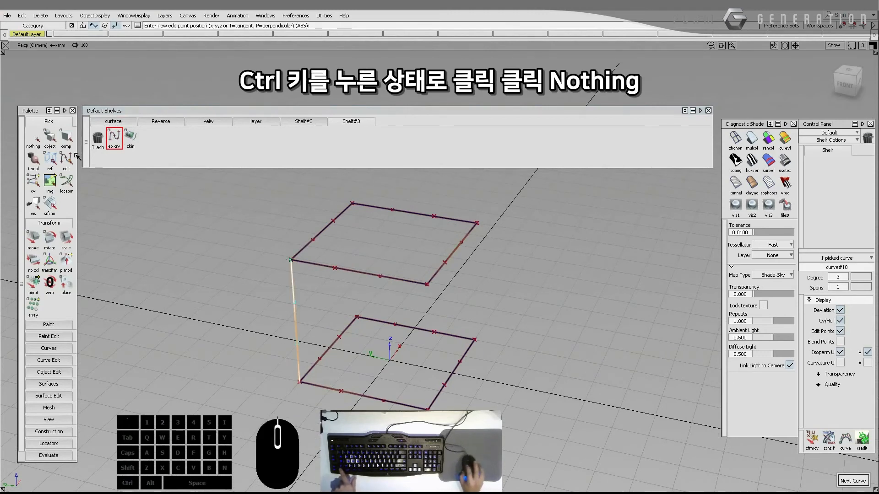
left_click(353, 203, "ctrl")
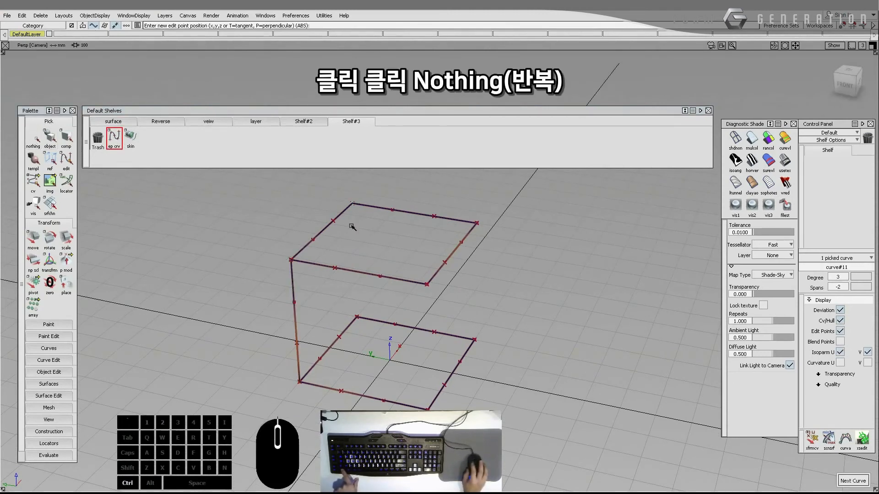
left_click(360, 315, "ctrl")
left_click(33, 136)
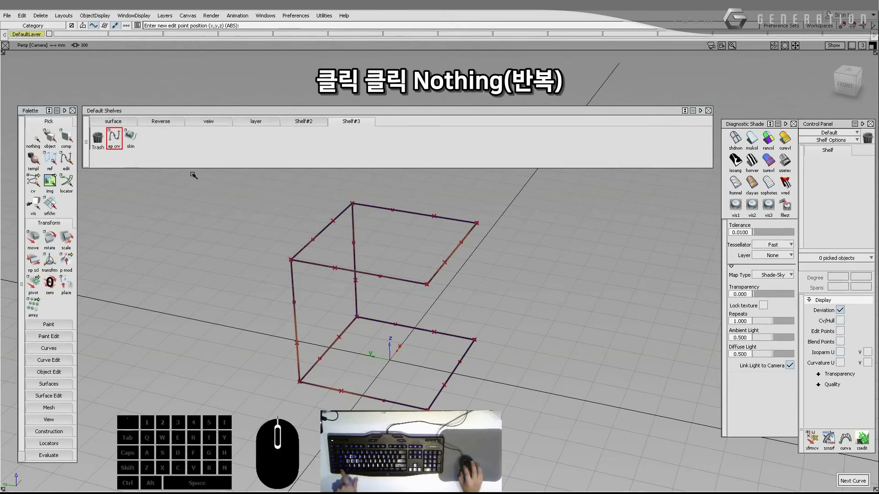
Step: Join the remaining two pairs of upper and lower corners with snapped vertical edit point curves, picking nothing after each
left_click(477, 223, "ctrl")
left_click(475, 339, "ctrl")
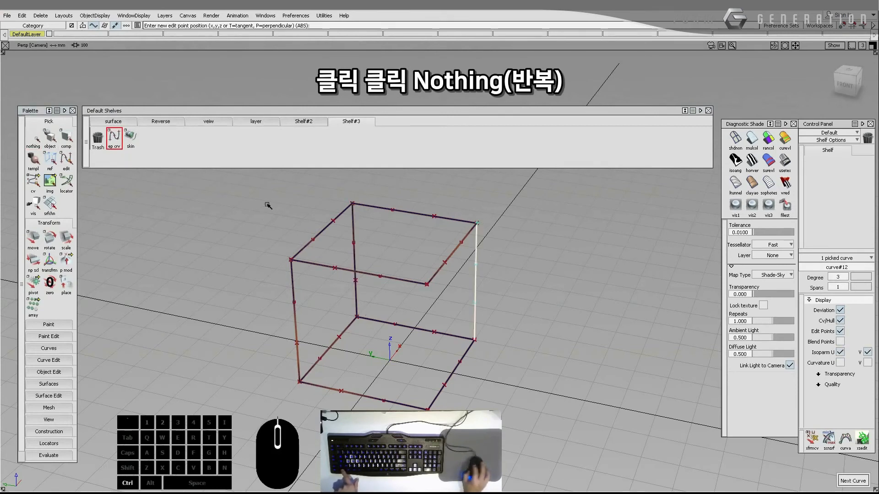
left_click(40, 141)
left_click(426, 284, "ctrl")
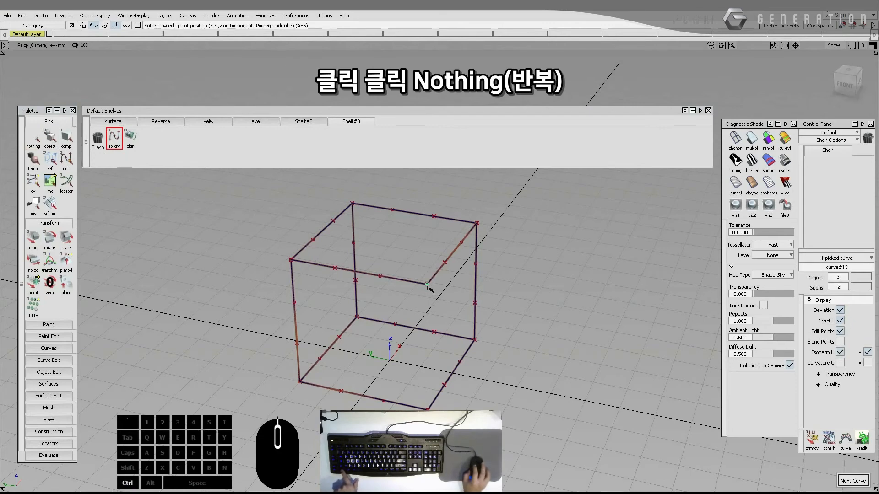
left_click(427, 408, "ctrl")
left_click(33, 141)
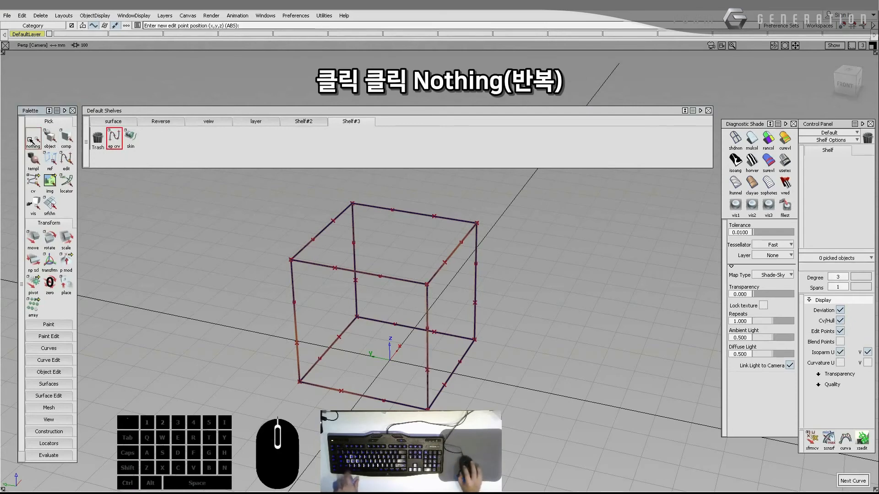
Step: Build the cube's four side faces with the Skin tool, using two opposite boundary curves for each face
left_click_drag(464, 292, 448, 314, "alt+shift")
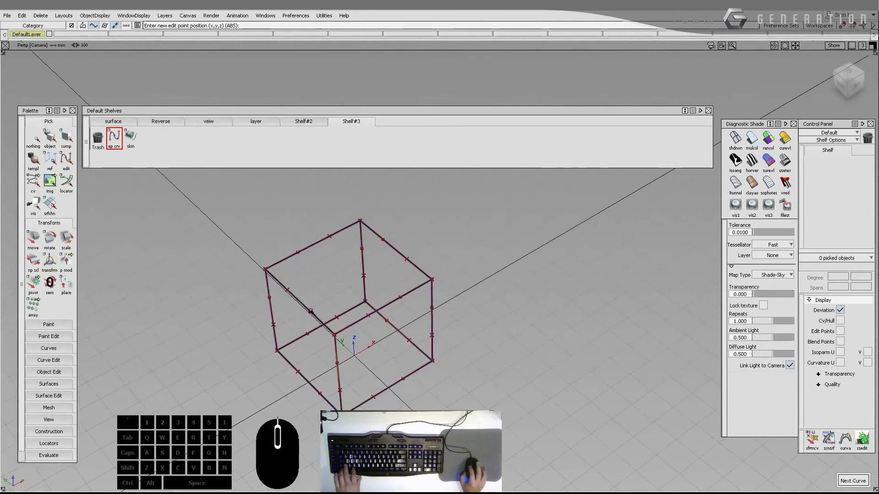
left_click(131, 137)
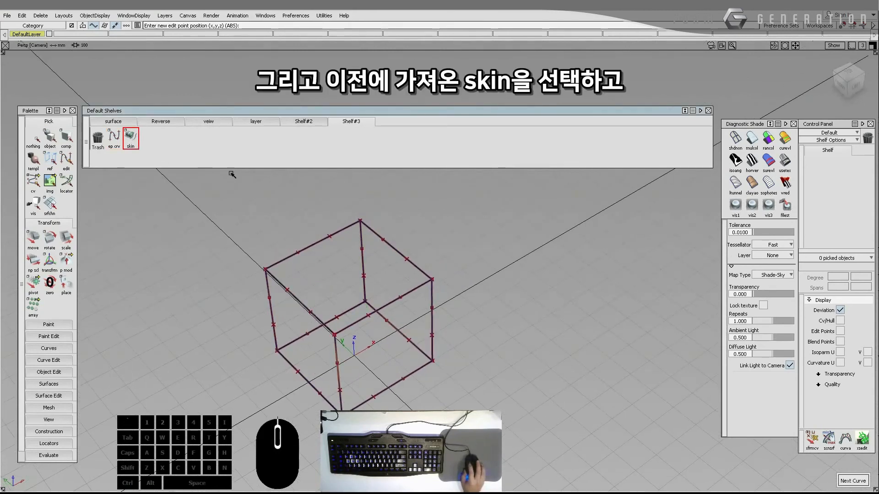
left_click(325, 241)
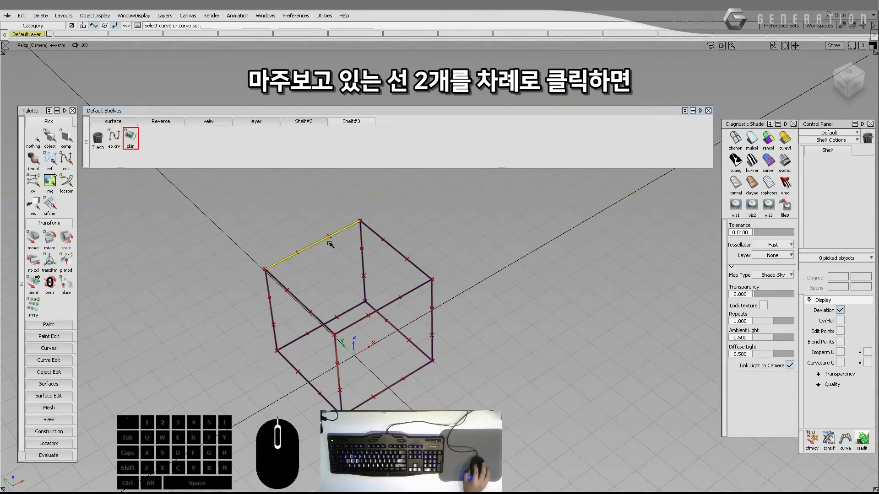
left_click(347, 316)
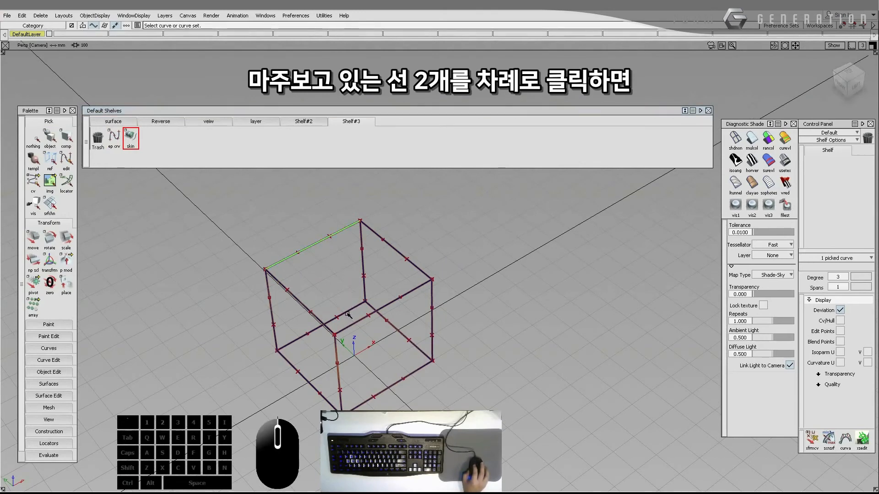
key("shift+alt")
left_click_drag(207, 329, 330, 303, "alt+shift")
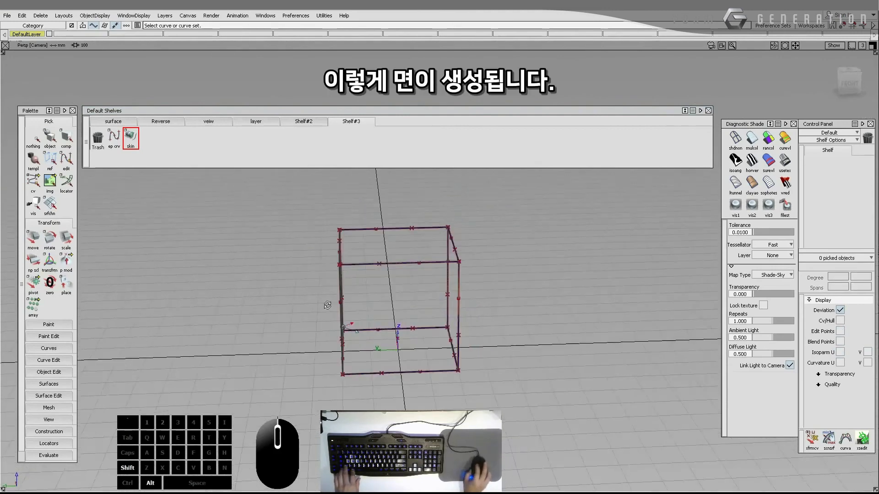
left_click_drag(369, 334, 449, 211, "alt+shift")
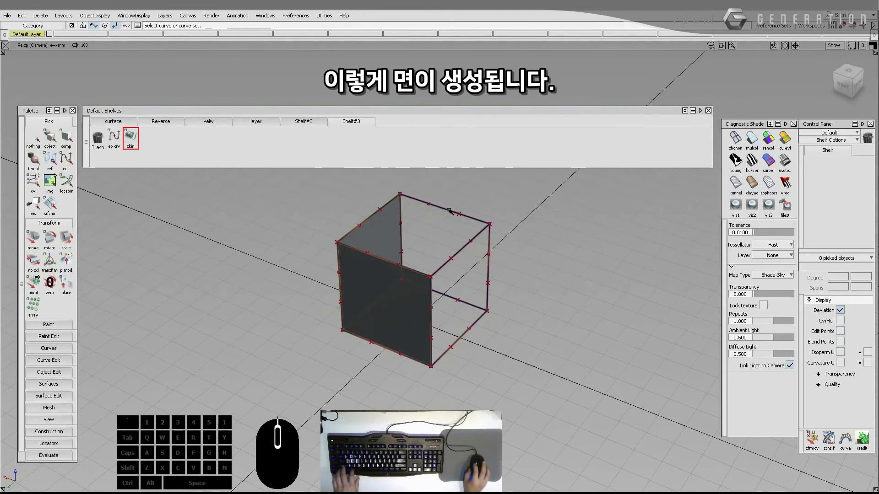
left_click(460, 304)
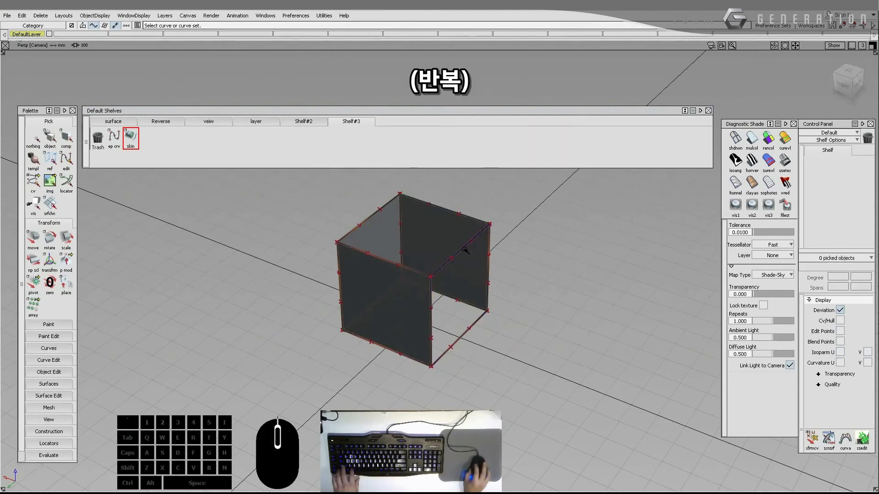
left_click(460, 328)
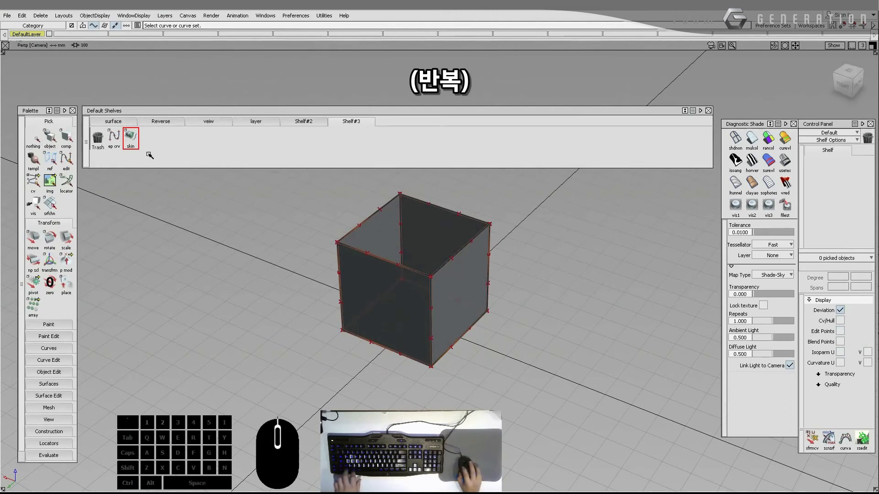
Step: Skin the cube's top face between the opposite upper edges curve#7 and curve#9, choosing the curves over the skin edges
left_click_drag(330, 187, 386, 226, "alt+shift")
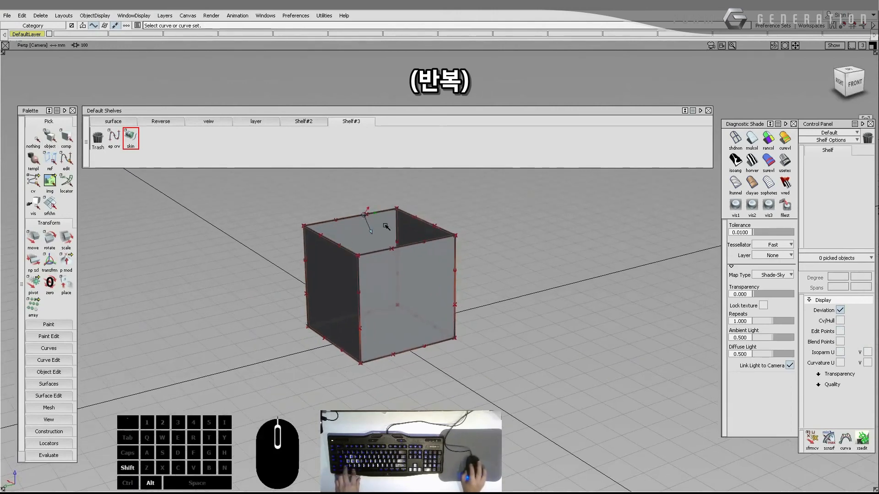
middle_click_drag(386, 226, 351, 247, "alt+shift")
right_click_drag(351, 247, 357, 267, "alt+shift")
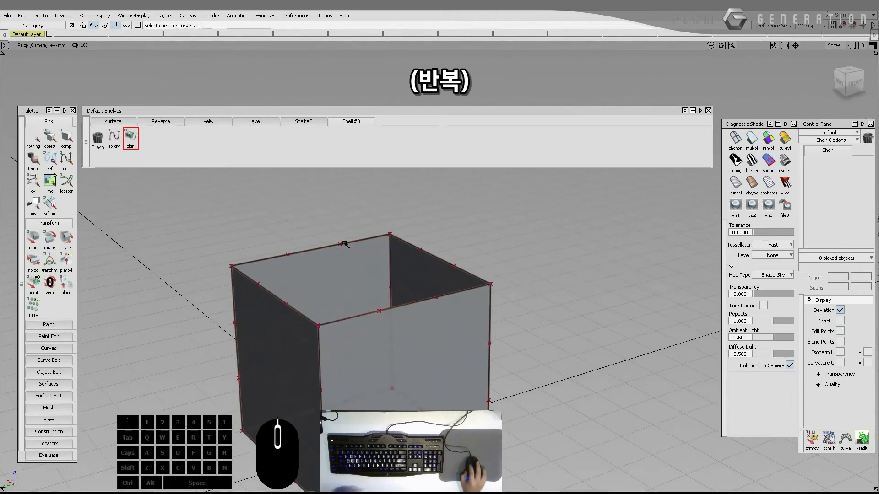
left_click(346, 244)
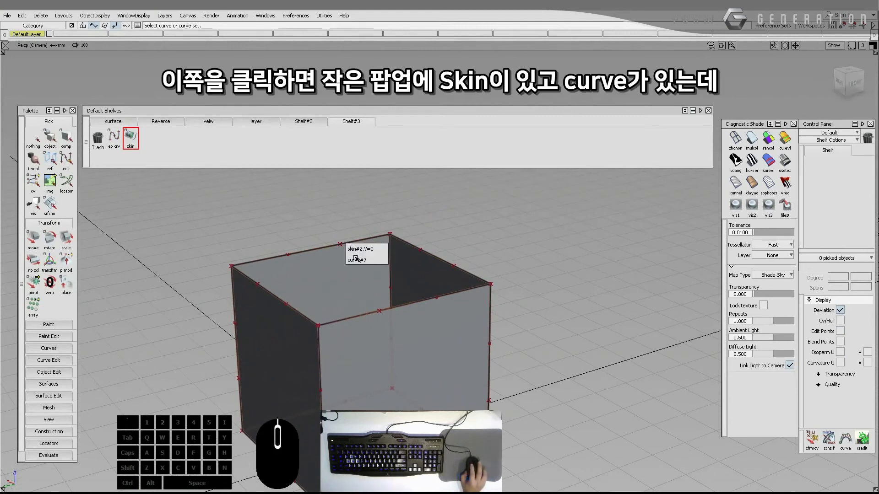
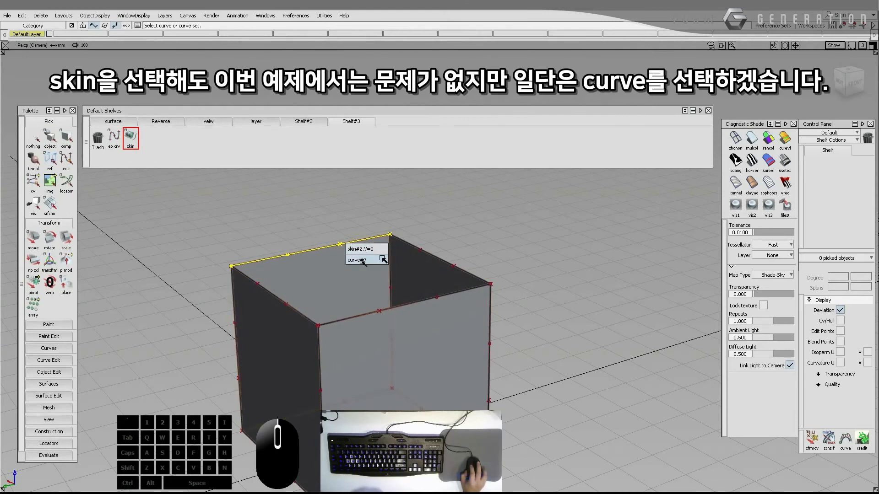
left_click(362, 261)
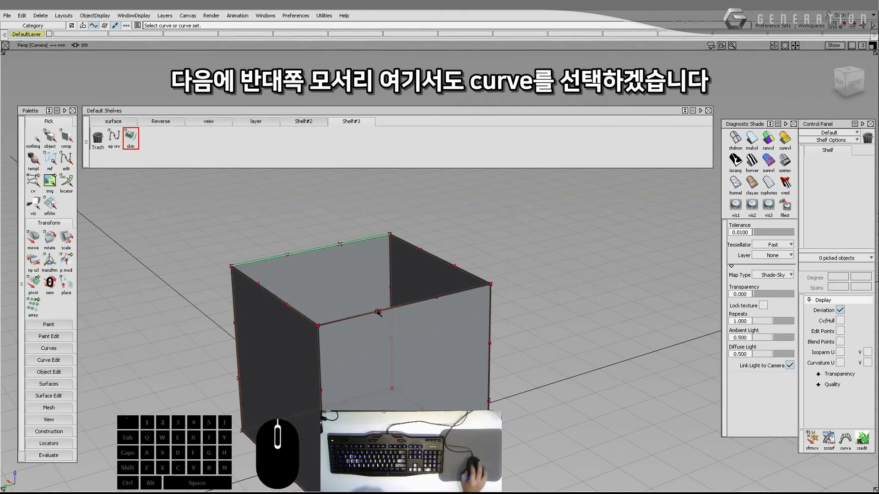
left_click(452, 295)
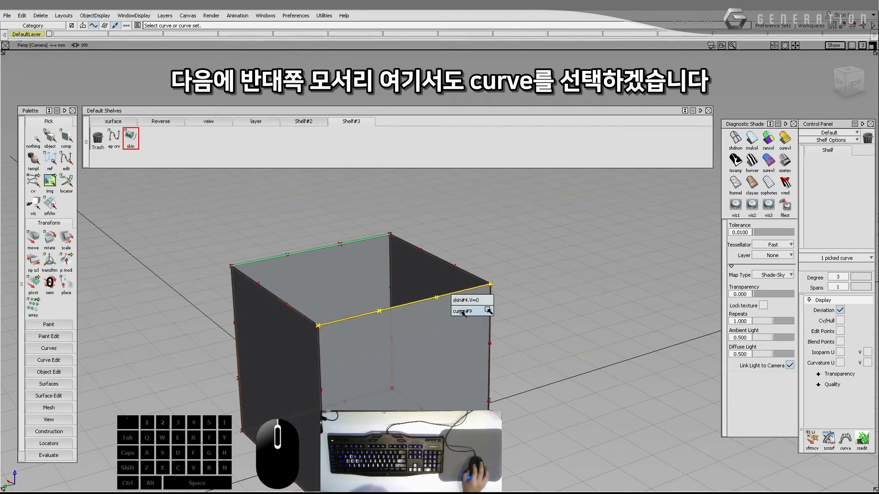
left_click(461, 312)
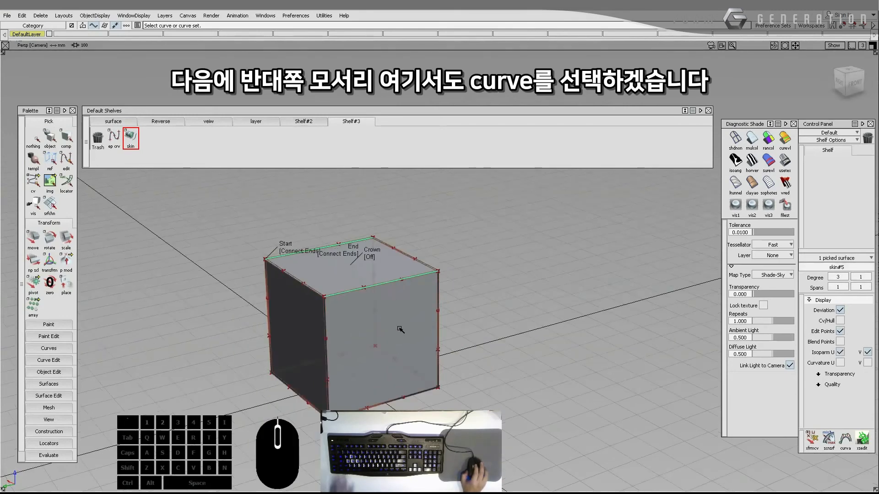
Step: Skin the cube's bottom face between the opposite lower edges, choosing curve#5 and curve#3 over the overlapping skin edges
mouse_move(401, 330)
left_mouse_down("alt+shift")
mouse_move(395, 290)
mouse_move(362, 302)
mouse_move(374, 327)
mouse_move(391, 323)
left_mouse_up("alt+shift")
left_click(395, 324)
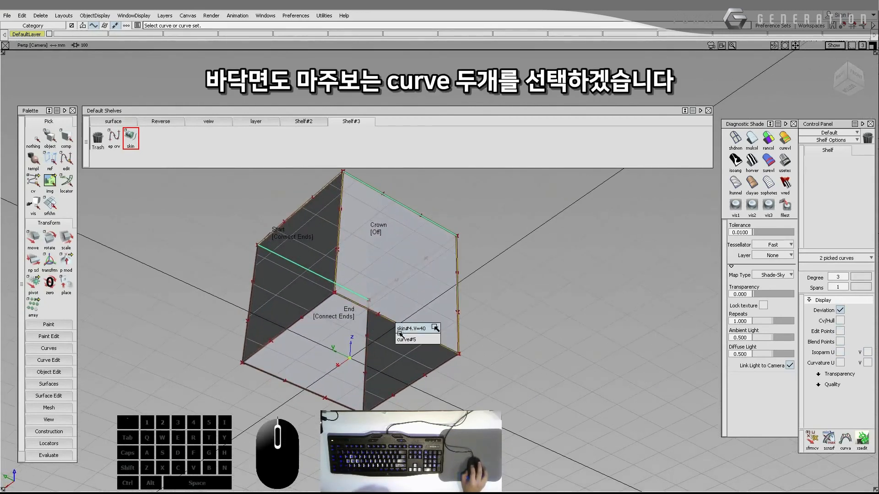
left_click(400, 339)
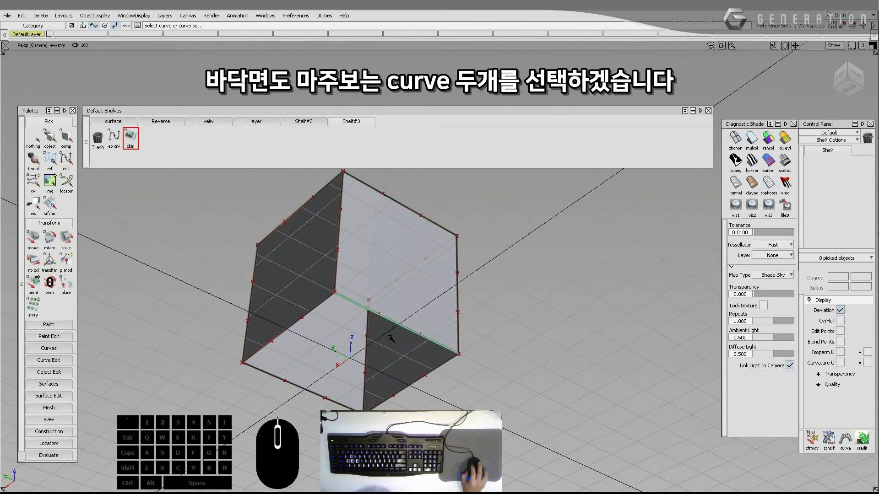
left_click(287, 382)
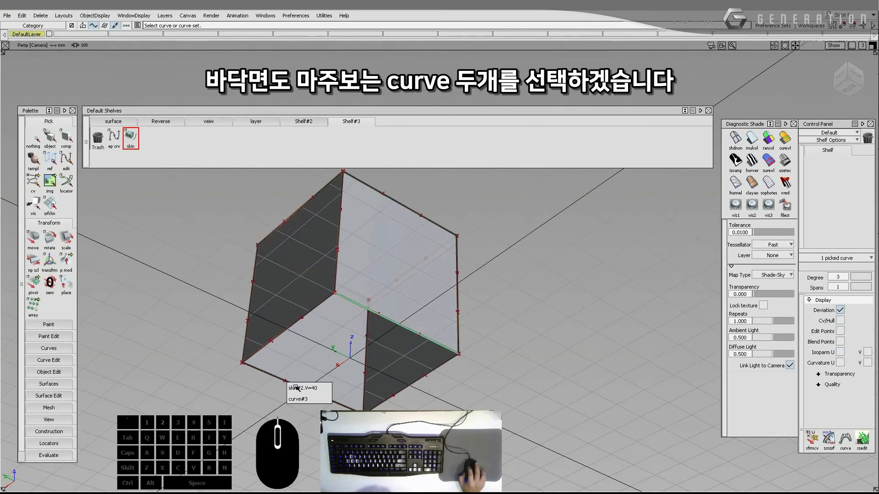
left_click(325, 397)
Step: Delete all of the cube's curves and surfaces, confirming the removal of construction history
left_click_drag(357, 239, 407, 376, "alt+shift")
middle_click_drag(412, 347, 399, 286, "alt+shift")
left_click_drag(398, 282, 303, 337, "alt+shift")
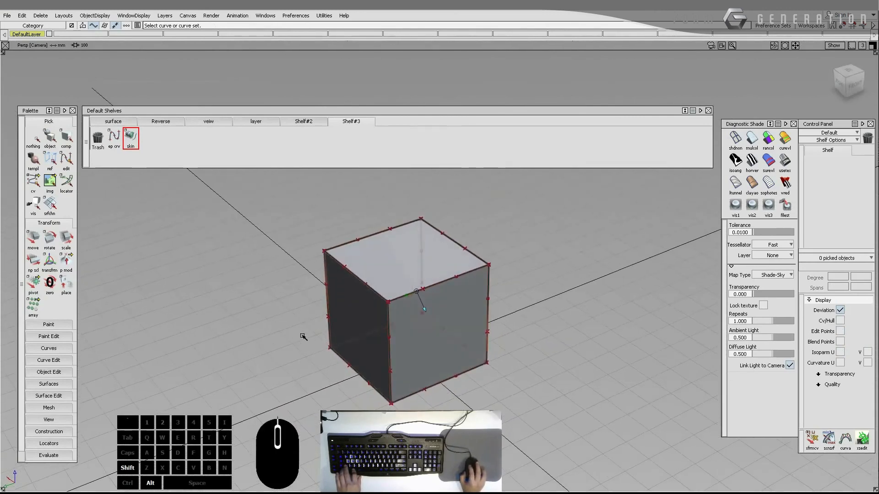
left_click_drag(311, 245, 544, 413, "ctrl+shift")
key("Delete")
key("Return")
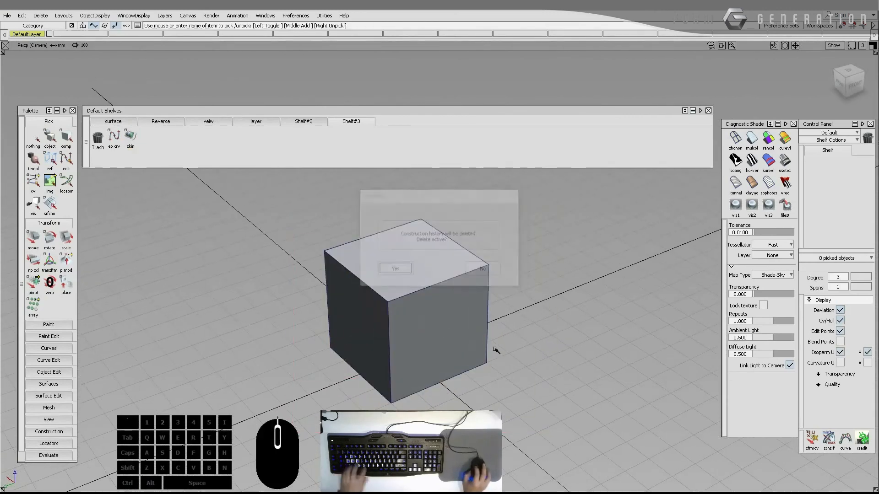
left_click_drag(416, 222, 586, 429, "ctrl+shift")
key("Delete")
key("Return")
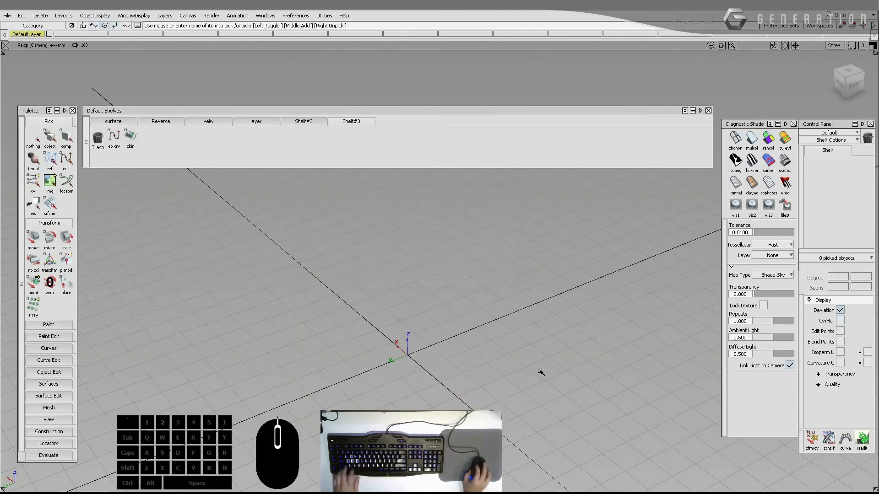
Step: In the Top view, draw a square four grid cells wide from four grid-snapped edit-point curves, clearing the selection after each curve
left_click(64, 16)
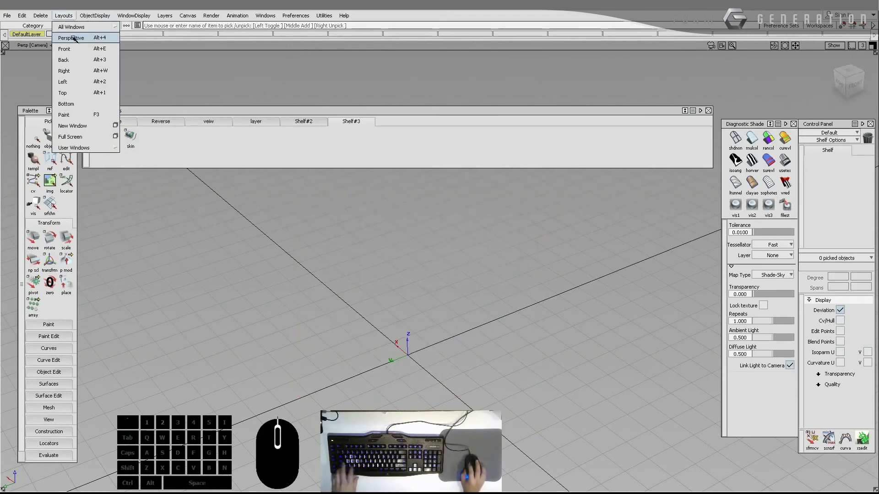
left_click(63, 93)
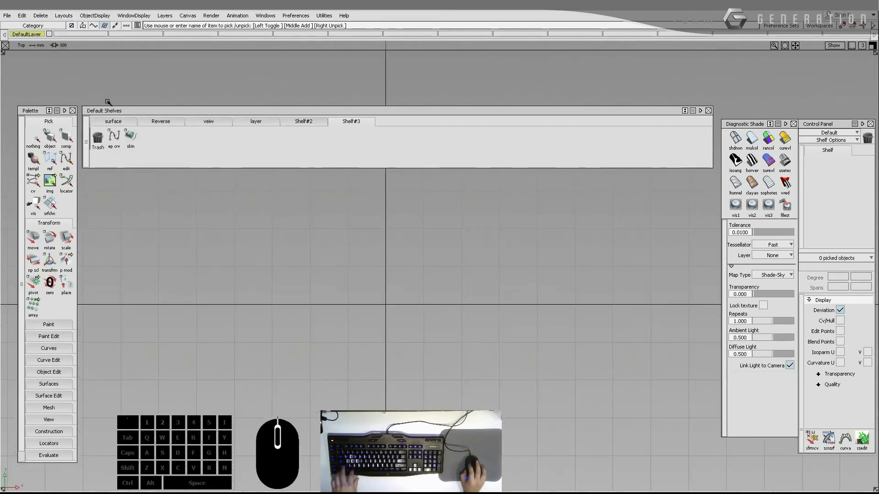
right_click_drag(342, 240, 351, 243, "alt+shift")
middle_click_drag(351, 243, 341, 251, "alt+shift")
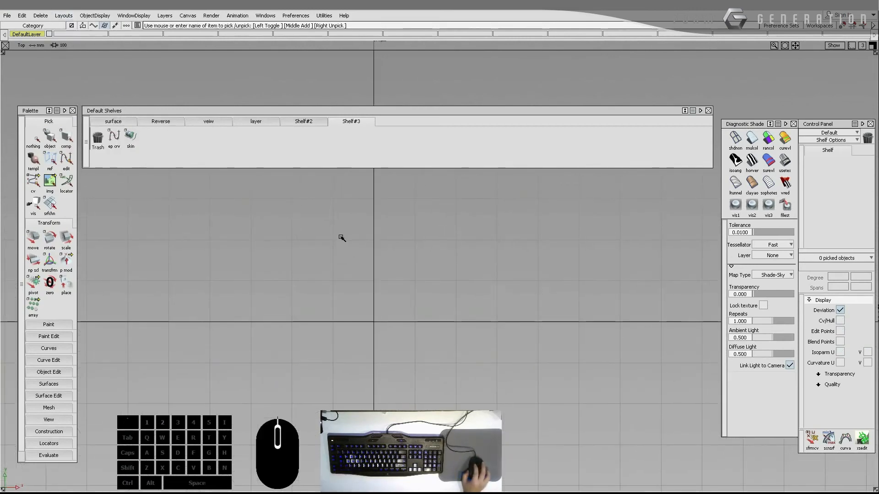
left_click(292, 240, "alt")
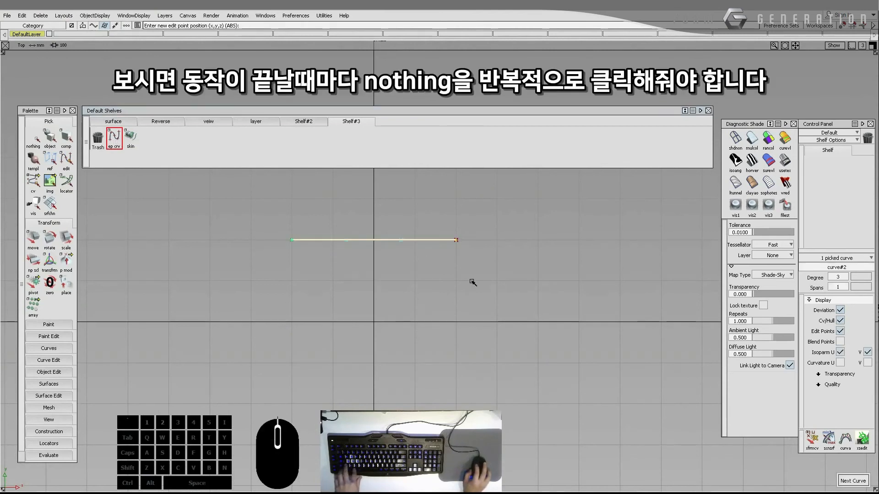
left_click(33, 139)
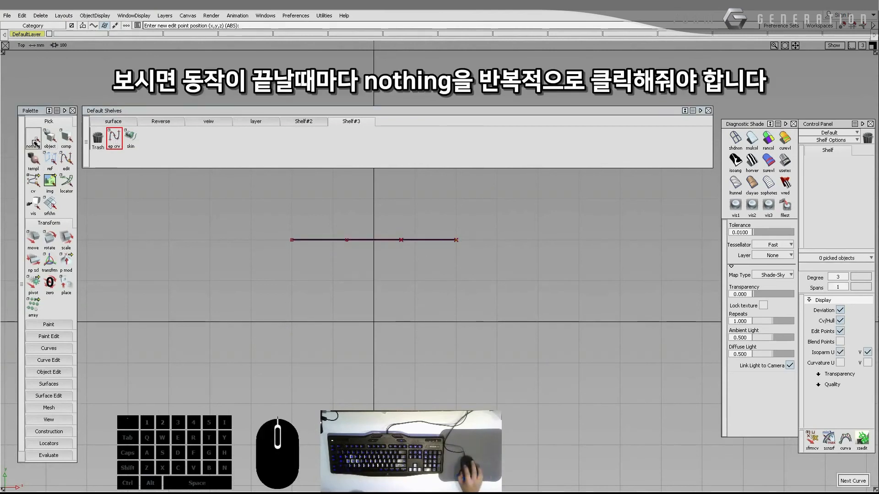
left_click(291, 240, "alt")
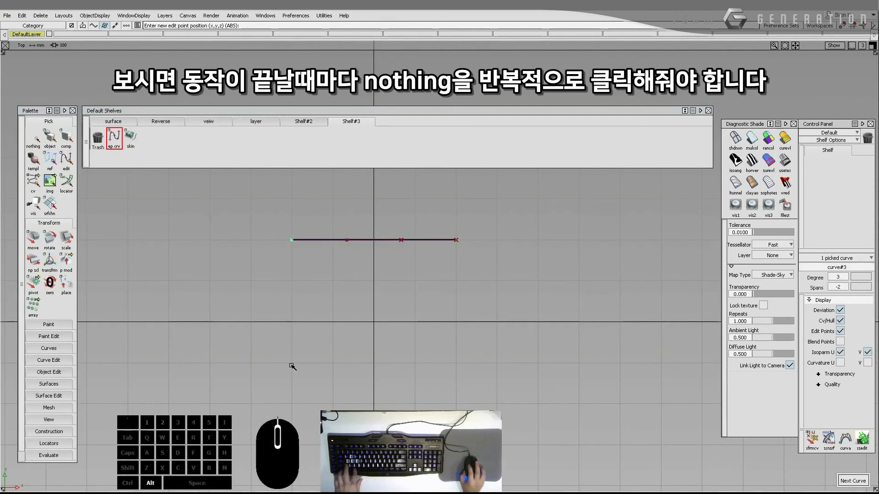
left_click(32, 138)
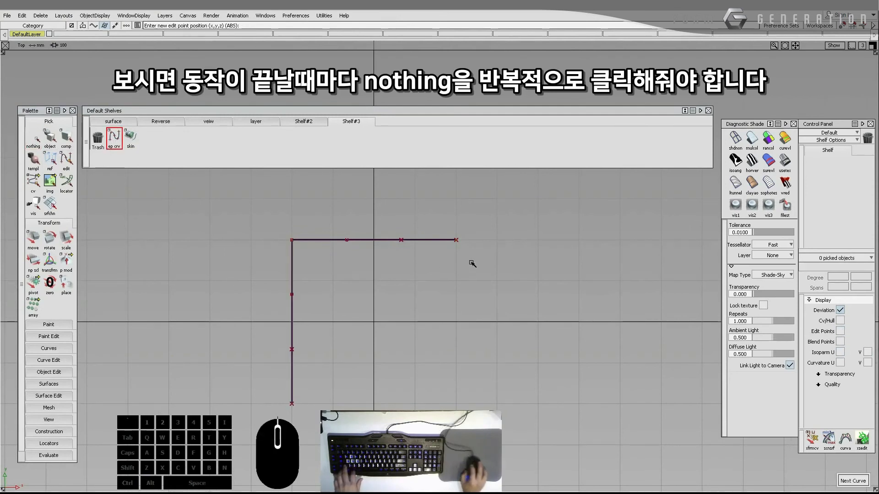
left_click(456, 241, "alt")
left_click(32, 138)
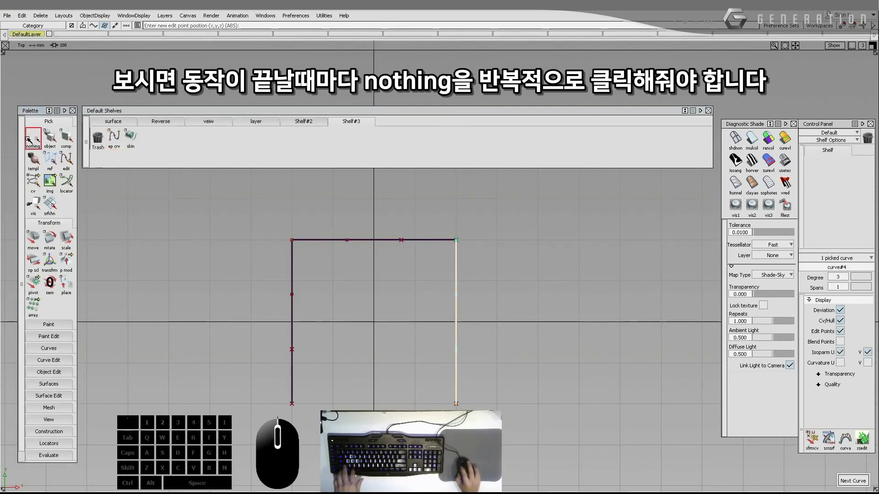
left_click(456, 404, "alt")
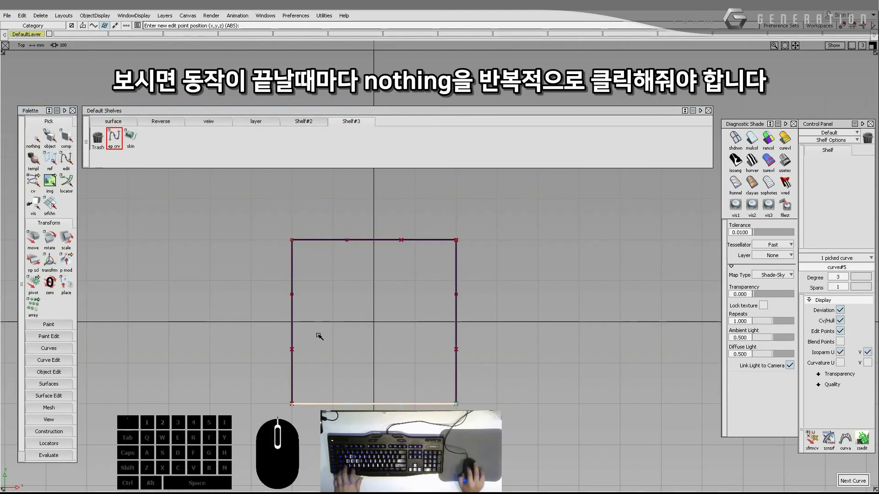
left_click(33, 139)
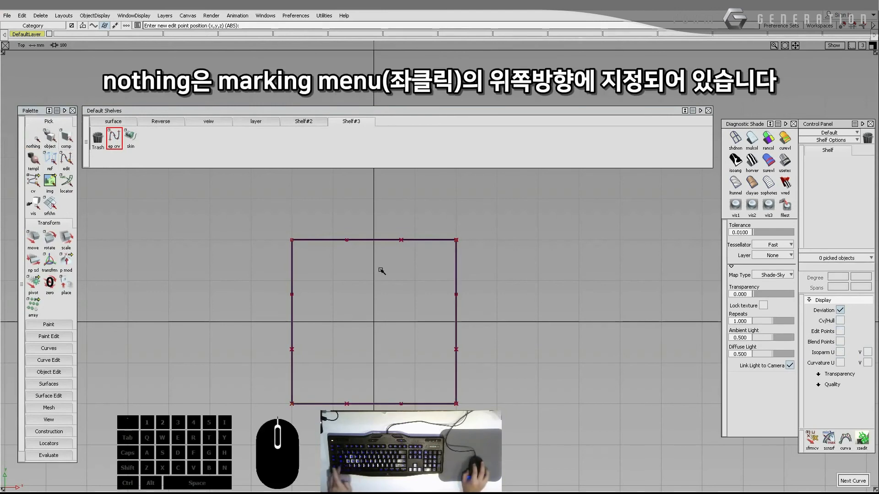
Step: Clear the selection through the marking menu, pick all four curves of the square as objects and delete them
left_click_drag(390, 278, 388, 278, "ctrl+shift")
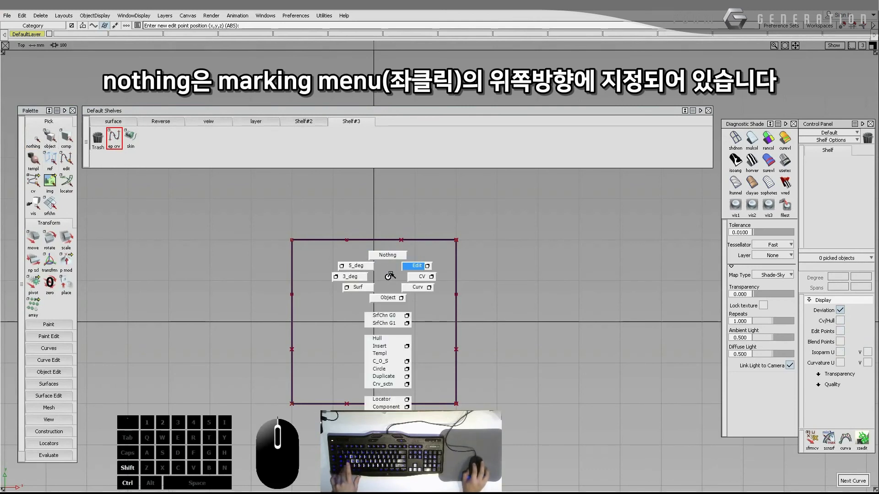
left_click_drag(390, 276, 388, 255, "ctrl+shift")
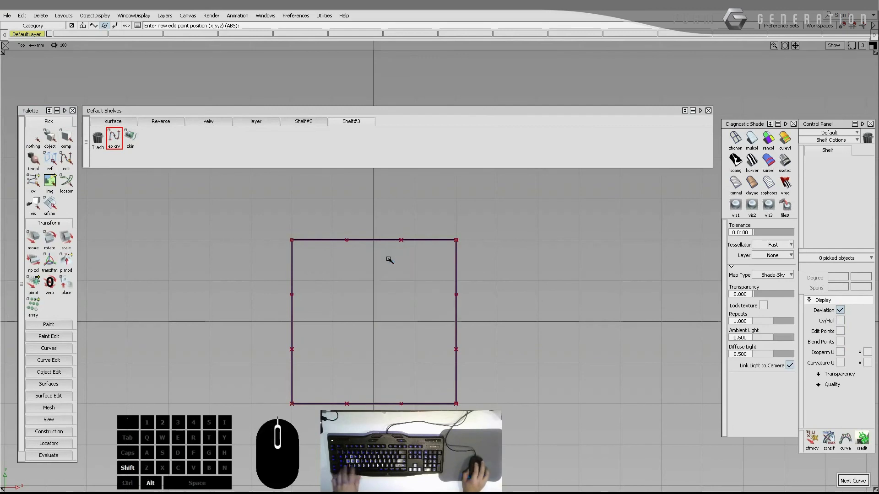
right_click_drag(388, 257, 302, 222, "alt+shift")
left_click_drag(302, 222, 303, 243, "ctrl+shift")
left_click_drag(261, 210, 497, 374)
key("shift+z")
key("space")
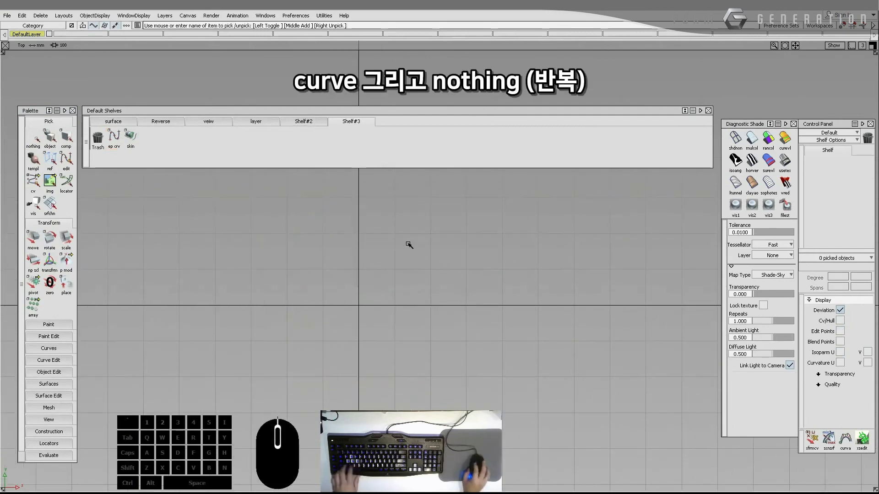
Step: Draw a freehand four-sided outline from separate edit-point curves, snapping each curve to its neighbour's end and clearing the selection between curves
mouse_move(407, 243)
left_mouse_down("ctrl+shift")
mouse_move(357, 235)
mouse_move(374, 192)
left_mouse_up("ctrl+shift")
left_click(302, 250)
left_click(403, 240)
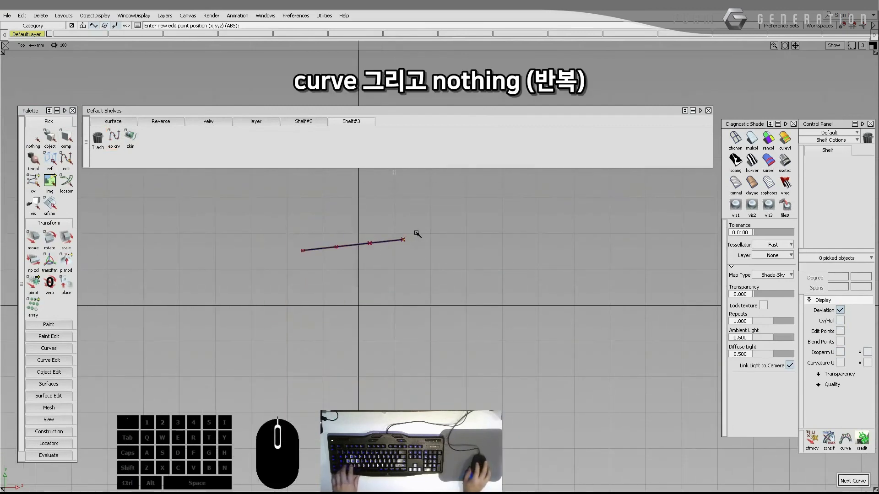
left_click(403, 239, "ctrl")
left_click(418, 351)
left_click_drag(465, 379, 464, 260, "ctrl+shift")
left_click(418, 352, "ctrl")
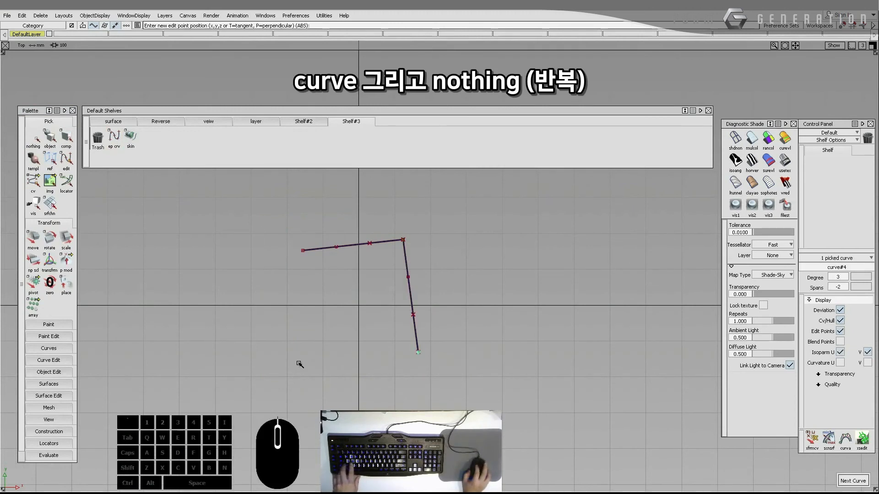
left_click(280, 362)
left_click_drag(303, 382, 304, 275, "ctrl+shift")
left_click(279, 363, "ctrl")
left_click(303, 250, "ctrl")
mouse_move(308, 340)
left_mouse_down("ctrl+shift")
mouse_move(310, 245)
mouse_move(335, 219)
left_mouse_up("ctrl+shift")
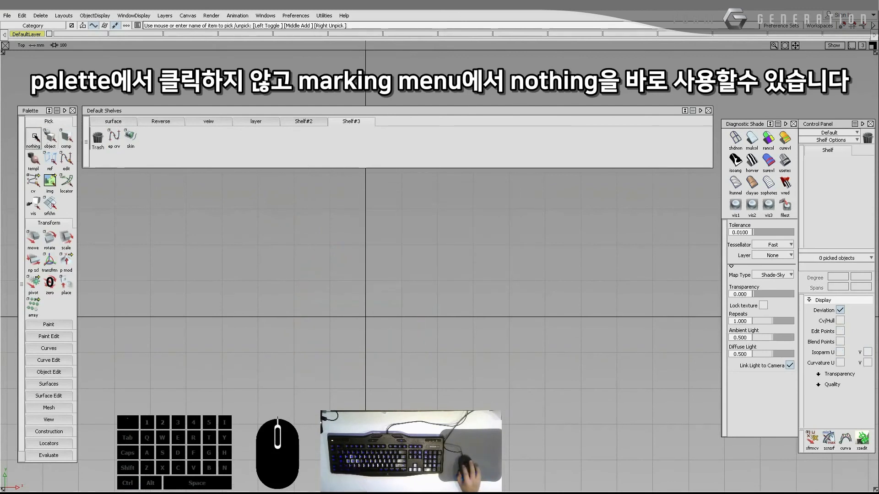
Step: Draw the upper and right edges of a square three grid cells wide as separate edit-point curves snapped to the grid
left_click(114, 135)
mouse_move(363, 278)
left_mouse_down("alt+shift")
mouse_move(329, 286)
mouse_move(393, 259)
left_mouse_up("alt+shift")
left_click(259, 254, "alt")
left_click(369, 254, "alt")
left_click(372, 257, "ctrl")
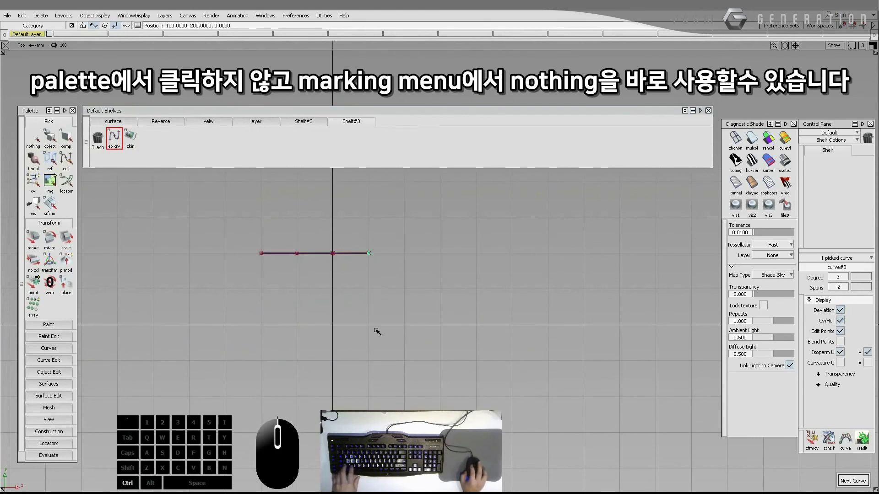
left_click_drag(391, 312, 392, 275, "ctrl+shift")
middle_click_drag(320, 247, 295, 242, "alt+shift")
left_click(116, 146)
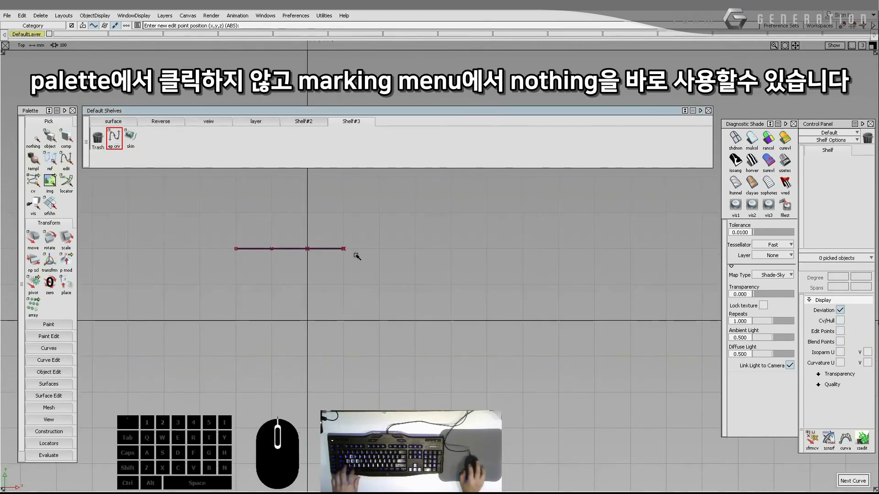
left_click(355, 256, "ctrl")
left_click(346, 366, "alt")
left_click_drag(355, 366, 356, 333, "ctrl+shift")
Step: Draw the square's left and lower edges as separate snapped edit-point curves, and delete all the curves
middle_click_drag(246, 263, 294, 262, "alt+shift")
left_click(284, 248, "ctrl")
left_click(284, 356, "alt")
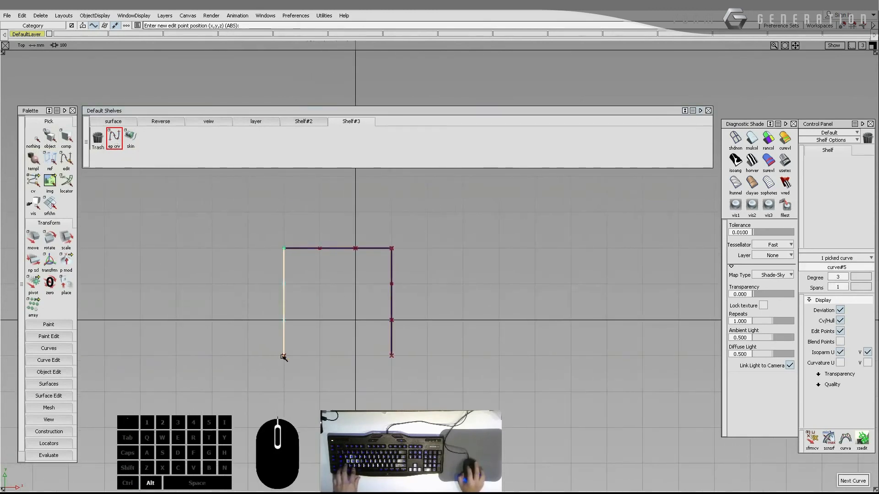
left_click_drag(292, 366, 312, 345, "ctrl+shift")
left_click(284, 356, "ctrl")
left_click(427, 356, "alt")
left_click_drag(341, 302, 337, 263, "ctrl+shift")
mouse_move(457, 366)
left_mouse_down("ctrl+shift")
mouse_move(517, 416)
mouse_move(256, 219)
left_mouse_up("ctrl+shift")
key("Delete")
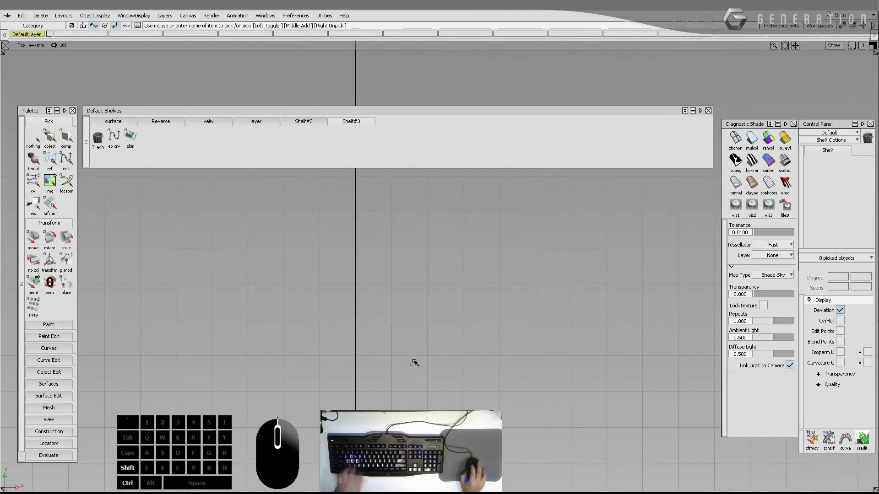
Step: Compare switching views through the marking menu and the layout commands, using the Left, Front and Perspective views
right_click_drag(414, 363, 441, 324, "ctrl+shift")
left_click_drag(441, 320, 411, 295, "alt+shift")
right_click_drag(412, 295, 391, 330, "ctrl+shift")
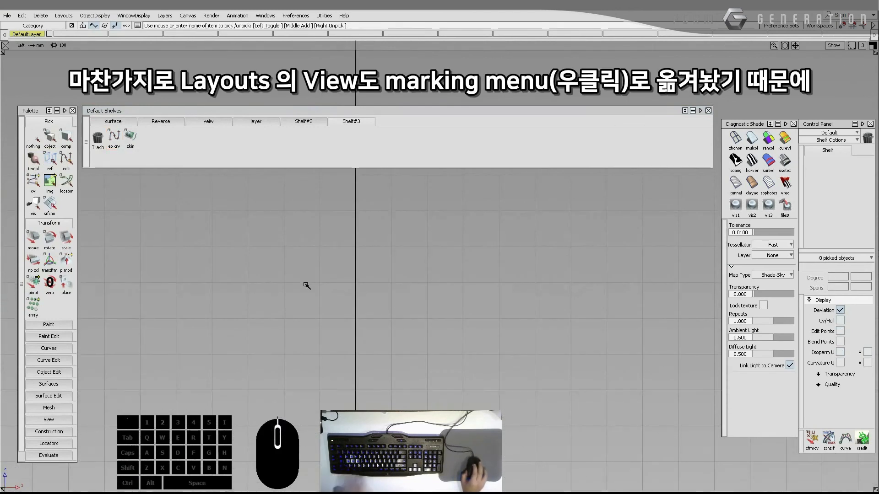
left_click(68, 15)
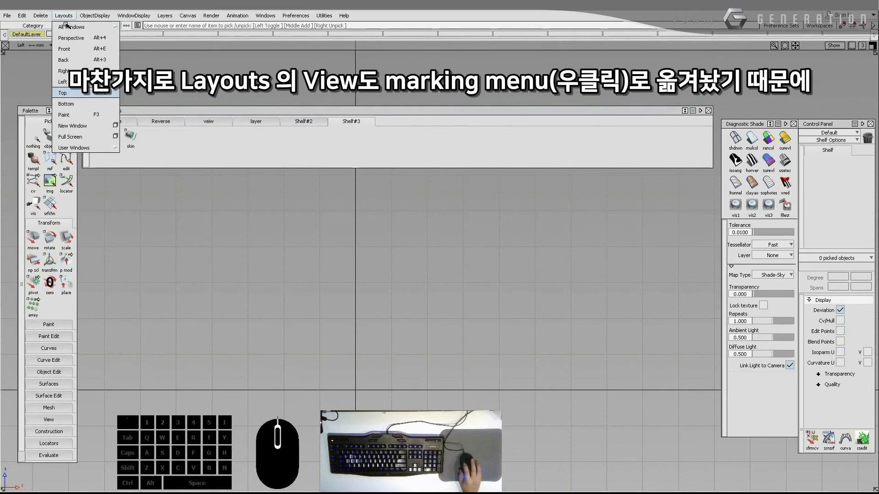
left_click(71, 38)
left_click(64, 15)
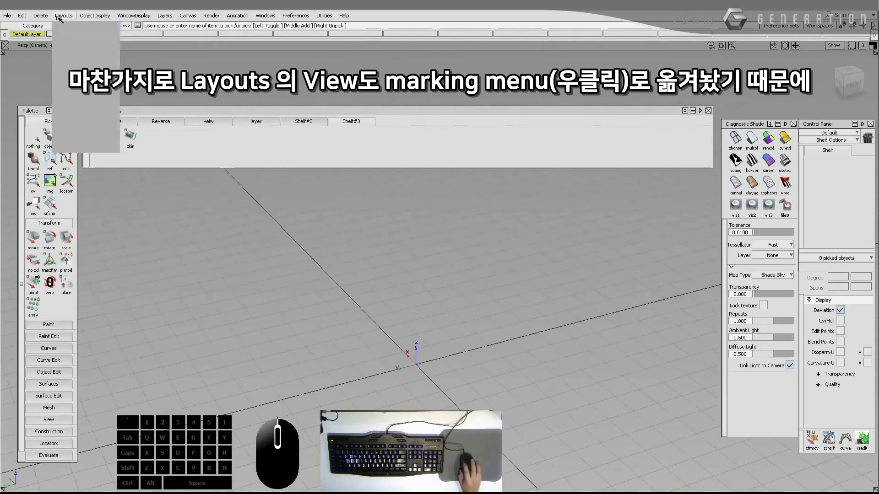
left_click(66, 48)
left_click(64, 16)
left_click(71, 38)
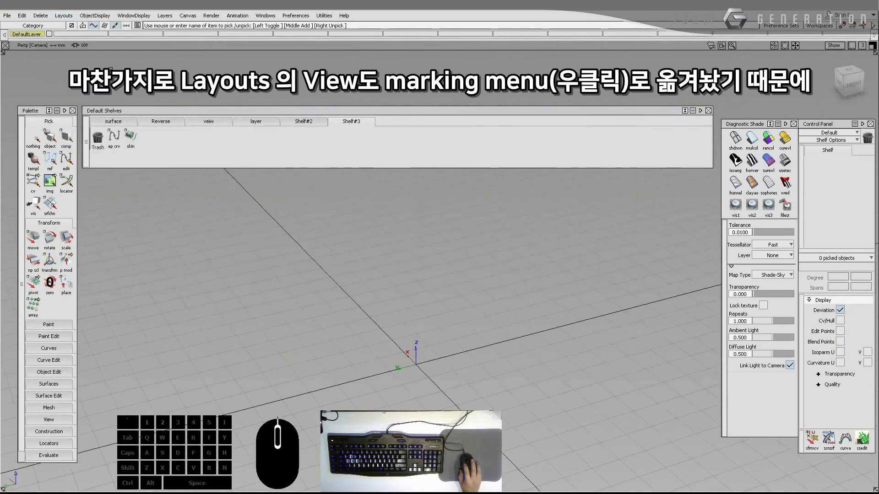
Step: Practise switching quickly between the Top, Perspective and Left views with the view marking menu, finishing in the Top view
right_click(408, 304, "ctrl+shift")
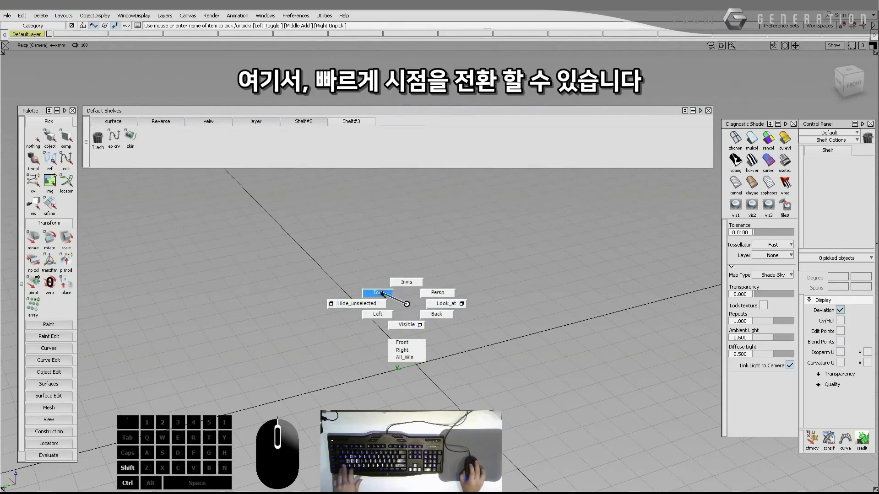
right_click_drag(381, 292, 380, 292, "ctrl+shift")
right_click_drag(406, 273, 366, 309, "ctrl+shift")
right_click_drag(402, 303, 380, 287, "ctrl+shift")
right_click_drag(380, 321, 414, 286, "ctrl+shift")
left_click_drag(401, 312, 419, 295, "alt+shift")
right_click_drag(424, 289, 391, 318, "ctrl+shift")
right_click_drag(430, 325, 354, 272, "ctrl+shift")
middle_click_drag(373, 288, 441, 330, "alt+shift")
right_click_drag(401, 345, 448, 310, "ctrl+shift")
right_click_drag(462, 339, 381, 278, "ctrl+shift")
middle_click_drag(397, 339, 414, 303, "alt+shift")
right_click_drag(415, 303, 410, 258, "alt+shift")
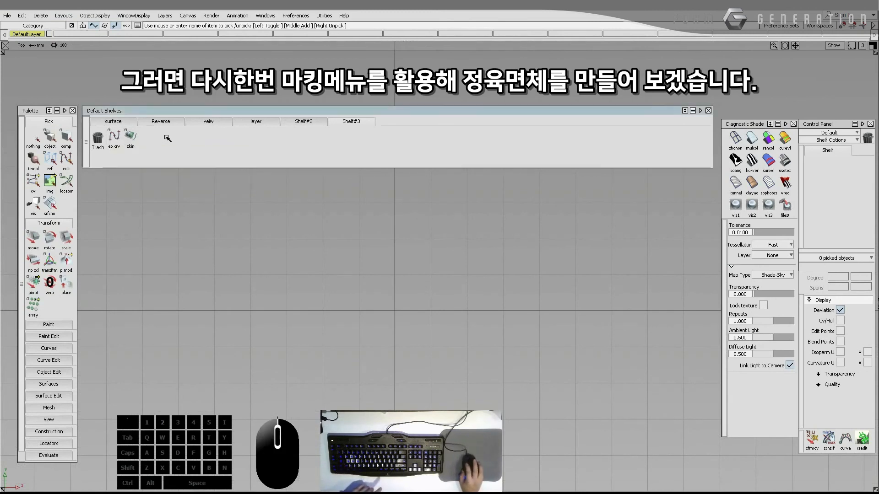
Step: Draw a square centred on the origin from four separate grid-snapped edit-point curves, clearing the selection after each curve
left_click(119, 136)
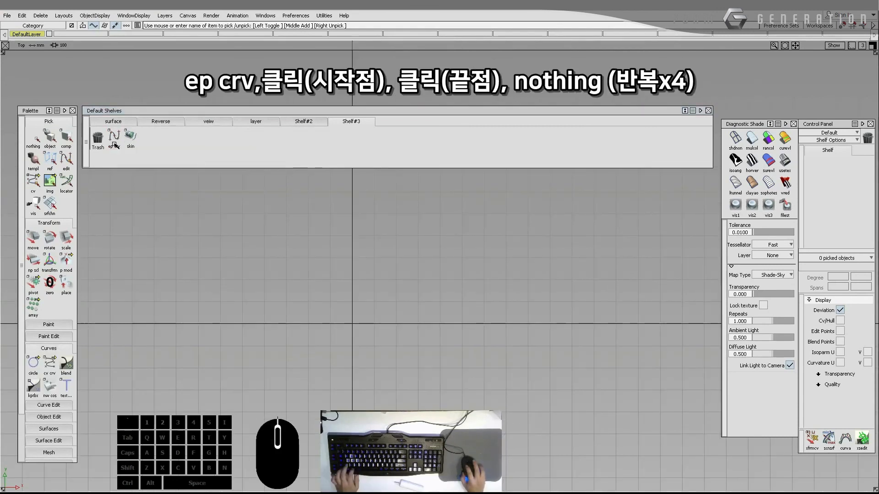
left_click(115, 136)
left_click(308, 280)
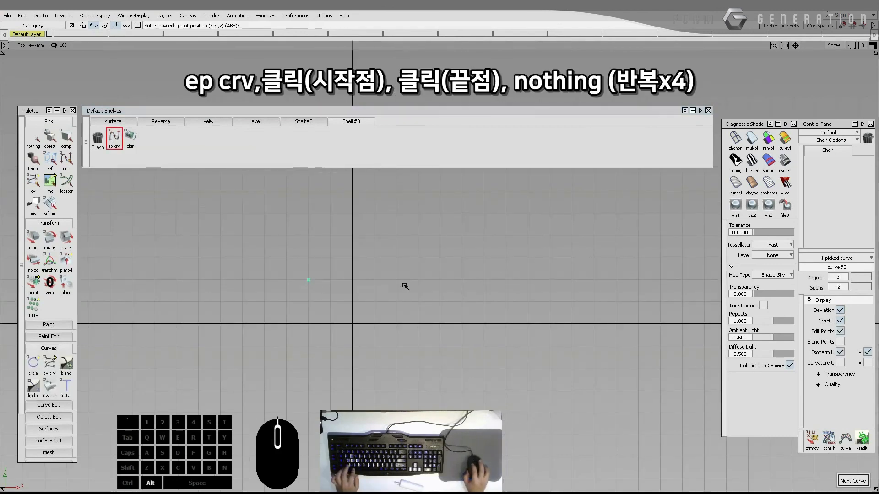
left_click(397, 280)
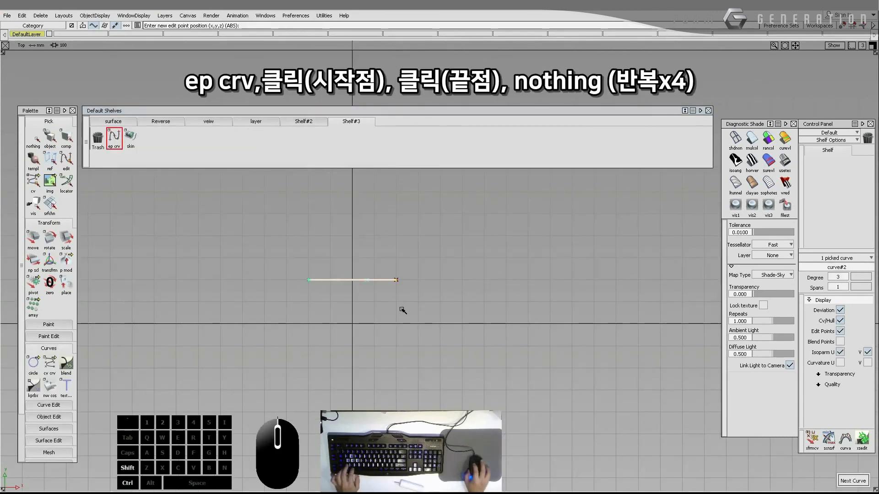
left_click(396, 370)
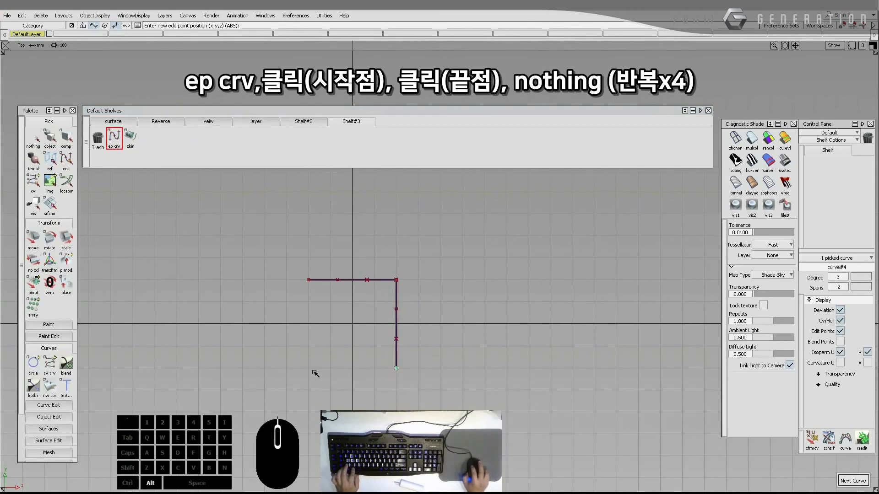
left_click(308, 280, "ctrl+shift")
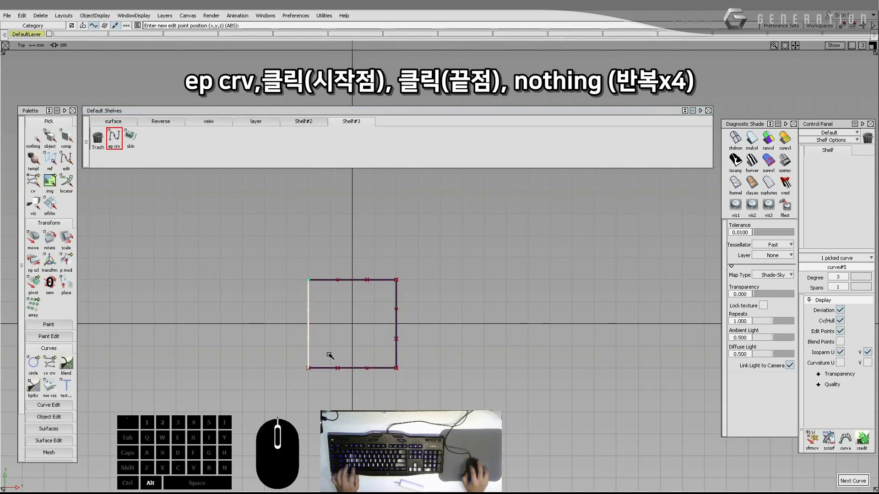
left_click_drag(332, 357, 314, 274, "ctrl+shift")
Step: Pick the square's four curves, copy and paste them, and move the copy straight up in the Left view for the cube's top outline
left_click(324, 228, "ctrl+shift")
left_click_drag(278, 244, 434, 401)
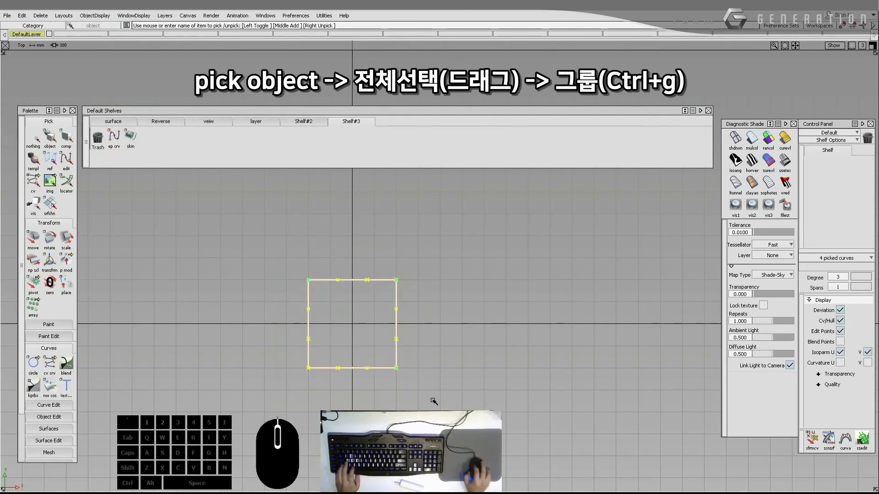
left_click_drag(433, 234, 403, 272, "alt+shift")
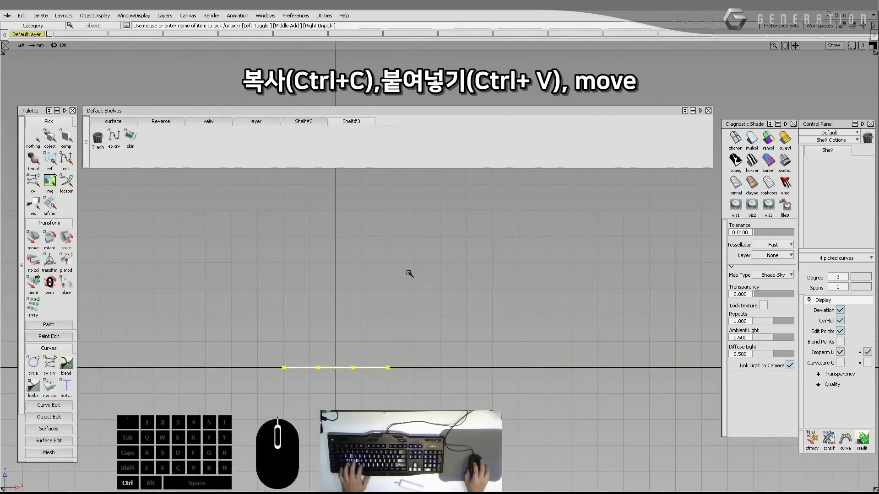
key("ctrl+c")
key("ctrl+v")
middle_click_drag(359, 311, 363, 296, "ctrl+shift")
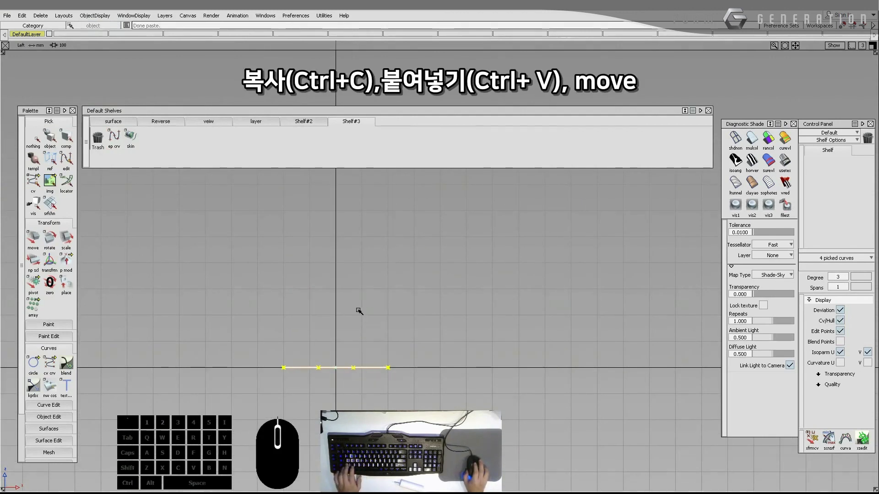
right_click_drag(352, 343, 350, 260, "alt")
left_click_drag(330, 327, 329, 294, "ctrl+shift")
Step: In the Perspective view, draw the cube's first vertical edge as an edit-point curve snapped between matching square corners, then clear the selection
right_click_drag(293, 308, 247, 308, "ctrl+shift")
left_click_drag(389, 256, 403, 254, "alt+shift")
middle_click_drag(403, 254, 403, 269, "alt+shift")
left_click_drag(334, 238, 296, 238, "ctrl+shift")
left_click(290, 244, "ctrl")
left_click_drag(339, 363, 339, 327, "ctrl+shift")
Step: Draw the three remaining vertical edges as separate edit-point curves snapped to the upper and lower square corners, clearing the selection after each
left_click_drag(357, 284, 320, 283, "ctrl+shift")
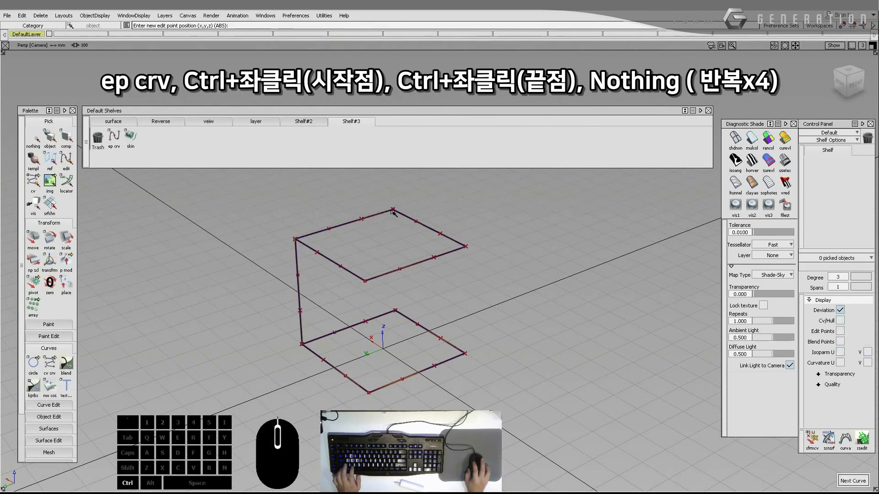
left_click(394, 212, "ctrl")
left_click_drag(417, 321, 450, 294, "ctrl+shift")
left_click_drag(488, 249, 463, 250, "ctrl+shift")
left_click(466, 250, "ctrl")
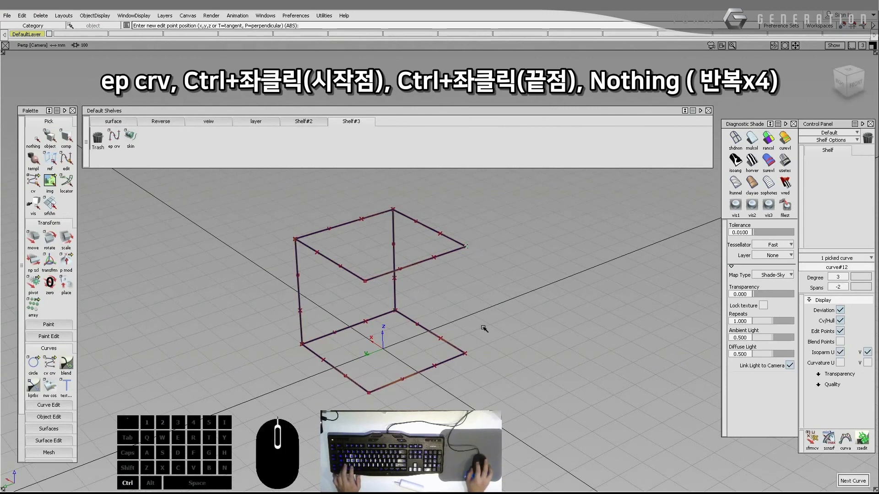
left_click(465, 353, "ctrl")
left_click_drag(494, 383, 493, 330, "ctrl+shift")
left_click_drag(407, 288, 370, 287, "ctrl+shift")
left_click(363, 287, "ctrl")
left_click(372, 395, "ctrl")
left_click_drag(372, 394, 364, 350, "ctrl+shift")
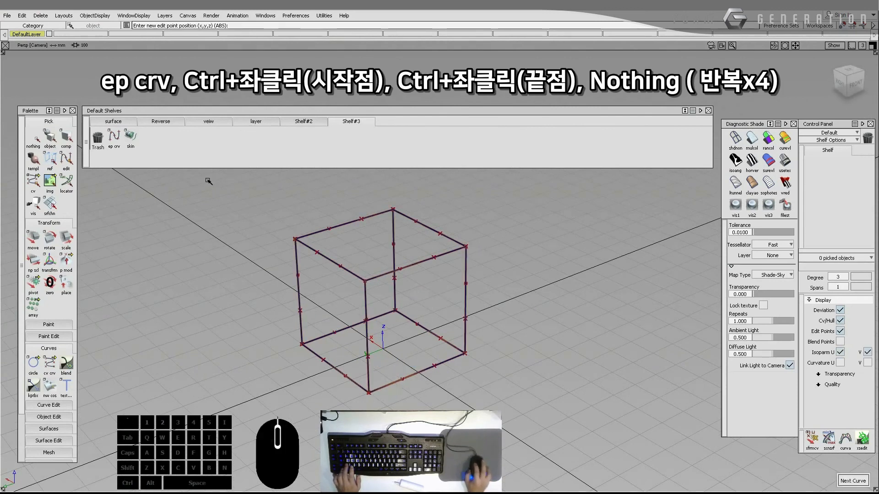
Step: Build the cube's four side faces with Skin, pairing each upper square curve with the lower curve directly beneath it
left_click(131, 138)
left_click(328, 227)
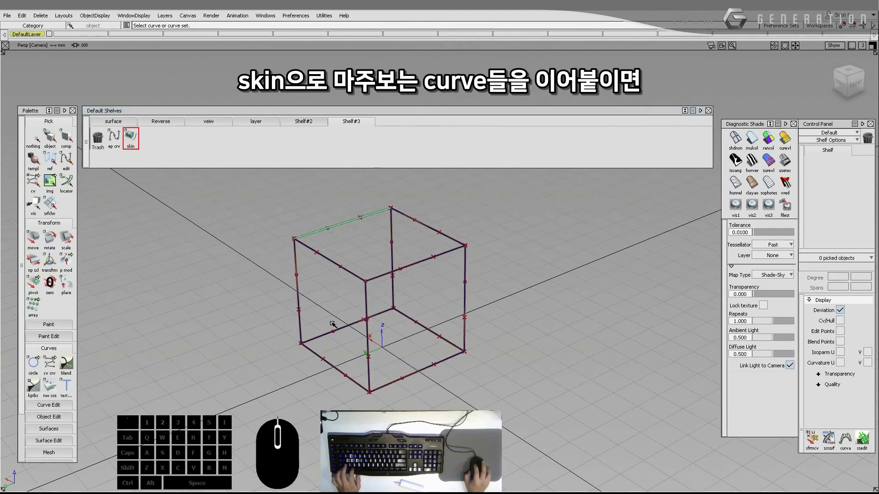
left_click(332, 331)
left_click(335, 267)
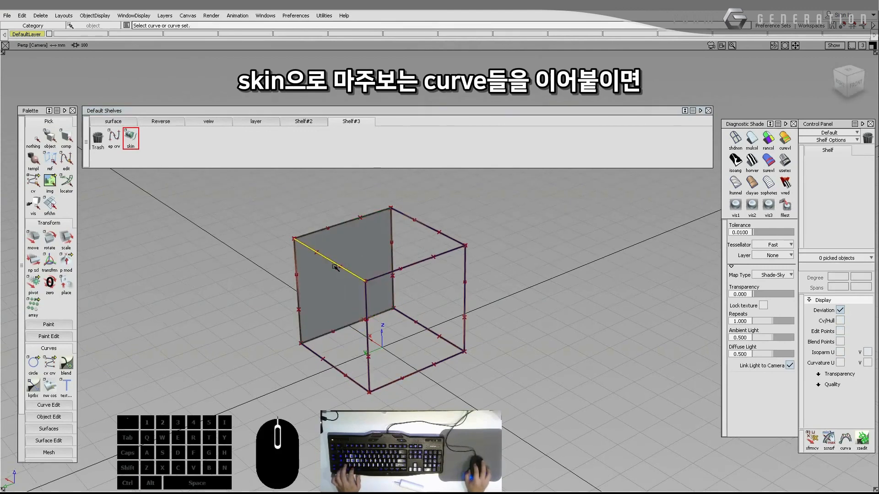
left_click(331, 370)
left_click(420, 230)
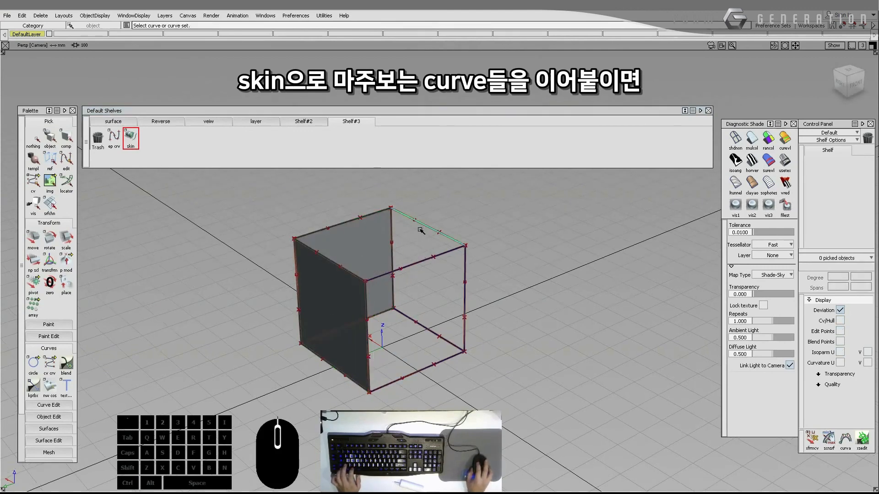
left_click(416, 324)
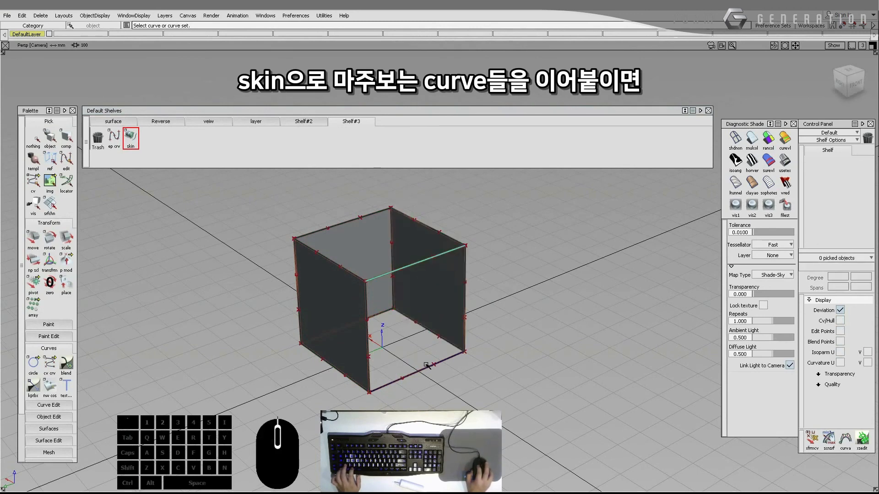
left_click(427, 366)
Step: Skin the cube's top face between two opposite curves of the upper square, choosing the original curve instead of the skin edge
left_click(361, 222)
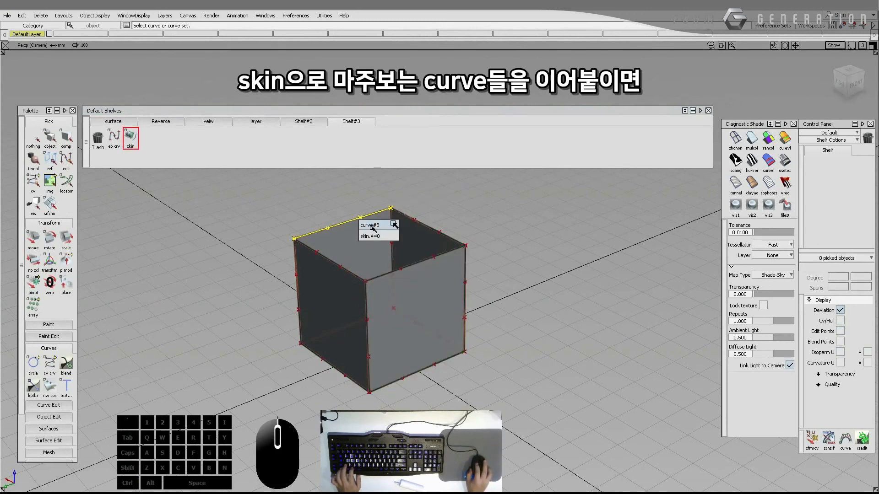
left_click(372, 227)
left_click(424, 260)
left_click(432, 266)
Step: Skin the cube's bottom face between two opposite curves of the lower square, choosing the curves instead of the adjoining surface edges
middle_click_drag(437, 326, 435, 290, "alt+shift")
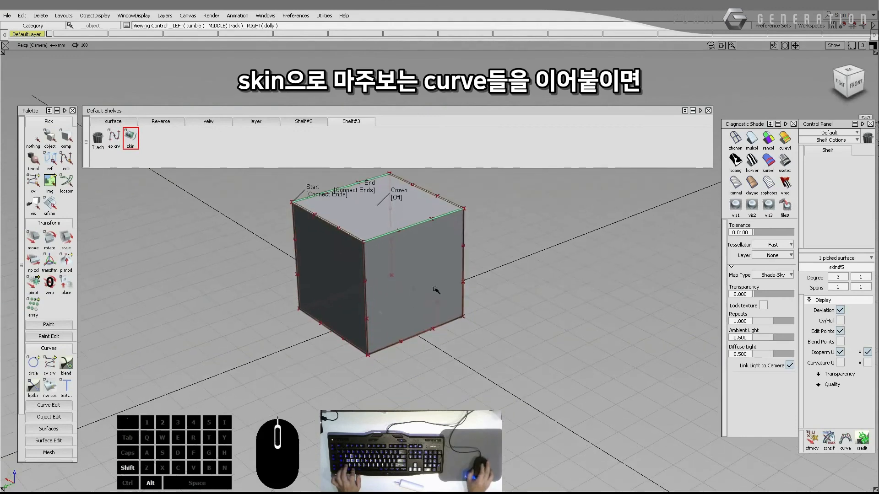
left_click_drag(435, 289, 378, 285, "alt+shift")
left_click(387, 288)
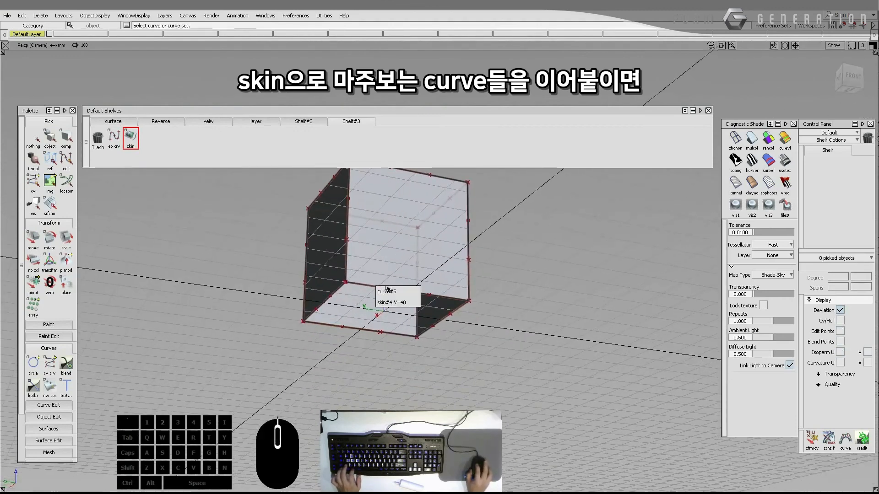
left_click(389, 292)
left_click(350, 329)
left_click(354, 333)
left_click_drag(354, 331, 410, 280, "alt+shift")
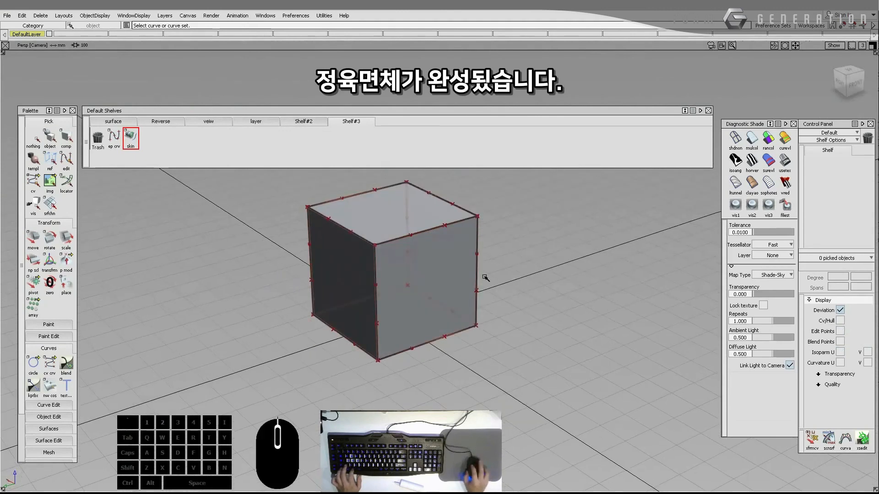